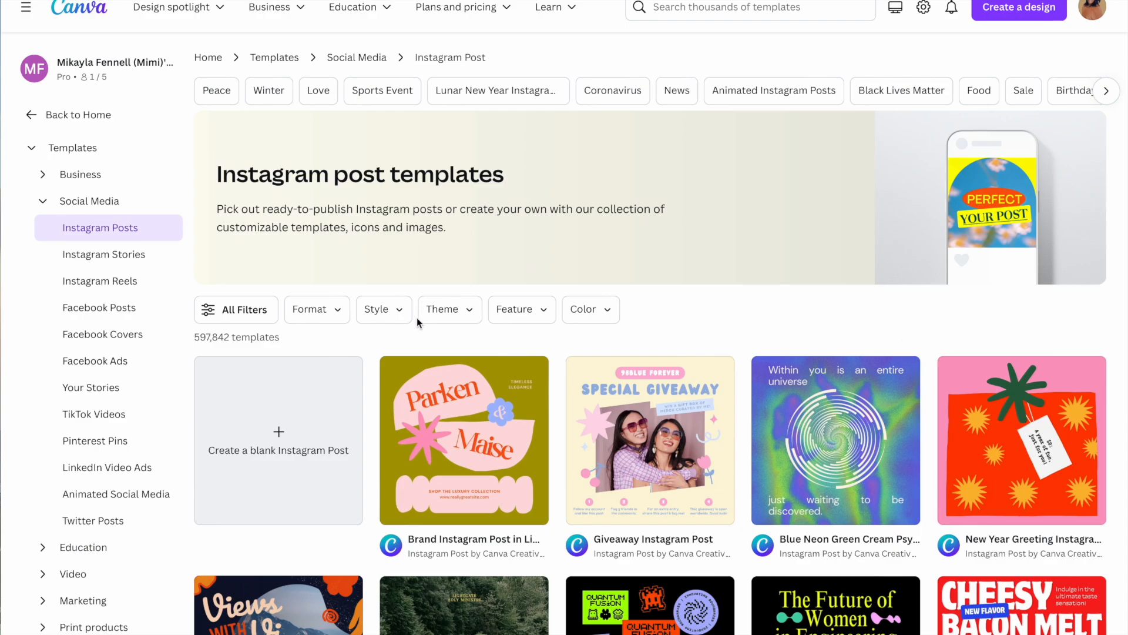
pyautogui.scroll(-5, 573, 347)
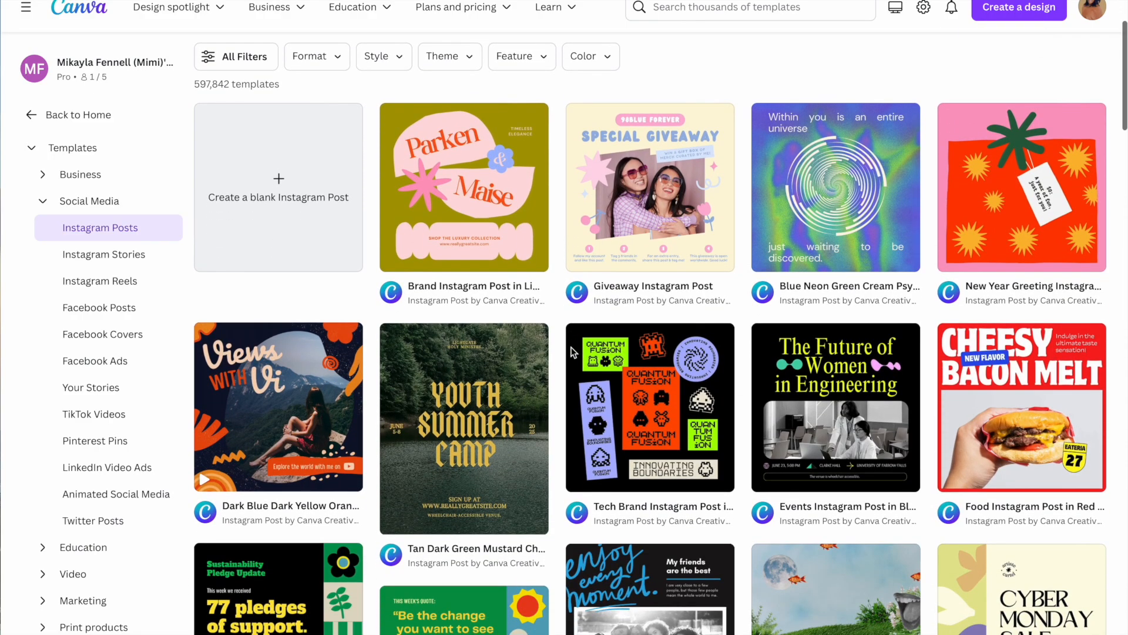
pyautogui.scroll(5, 568, 348)
pyautogui.scroll(-1, 566, 353)
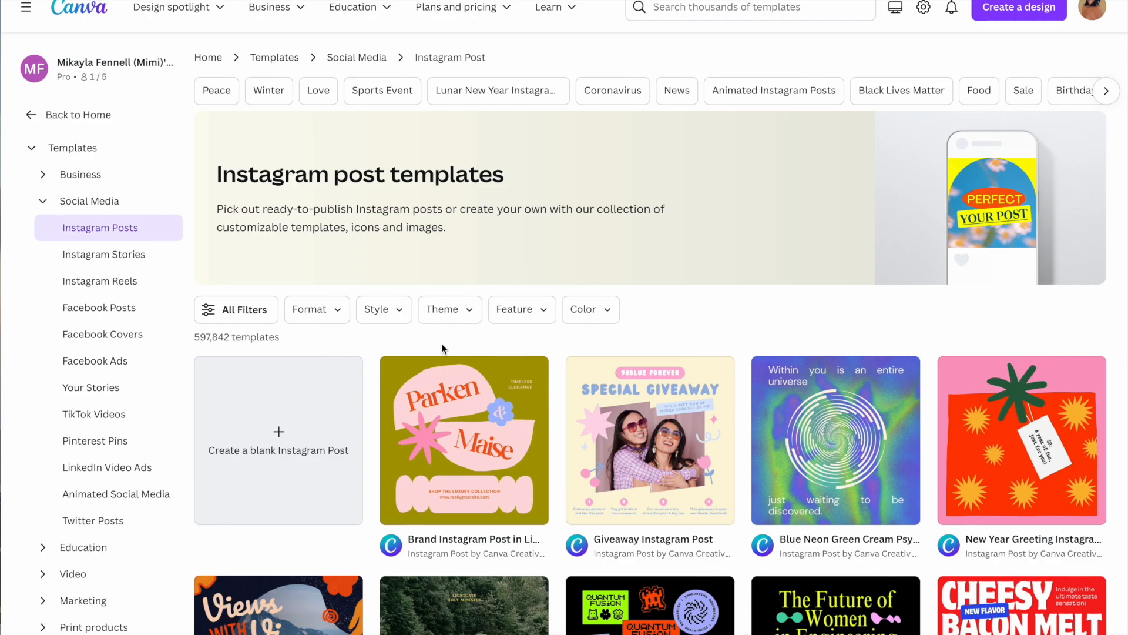
pyautogui.scroll(-3, 519, 338)
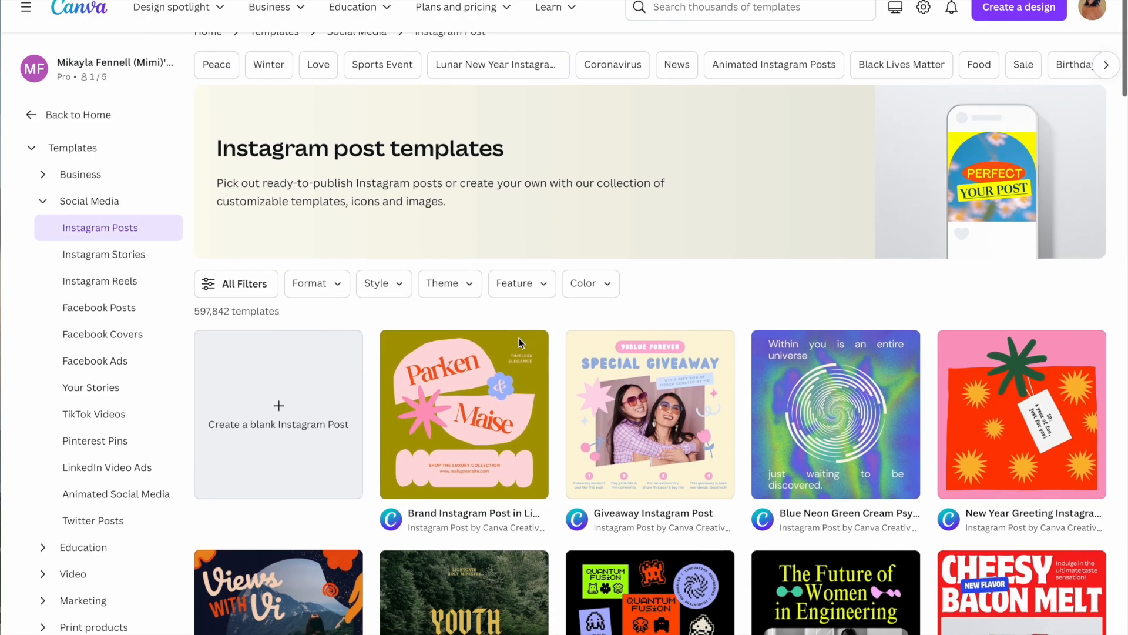
pyautogui.scroll(3, 520, 343)
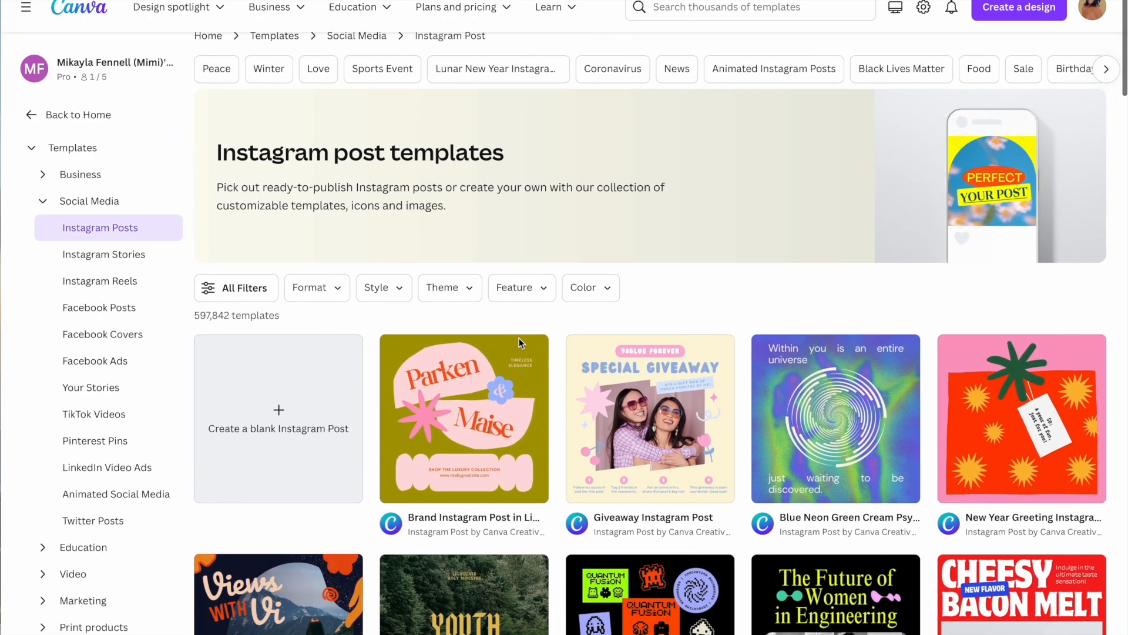
pyautogui.scroll(-1, 519, 337)
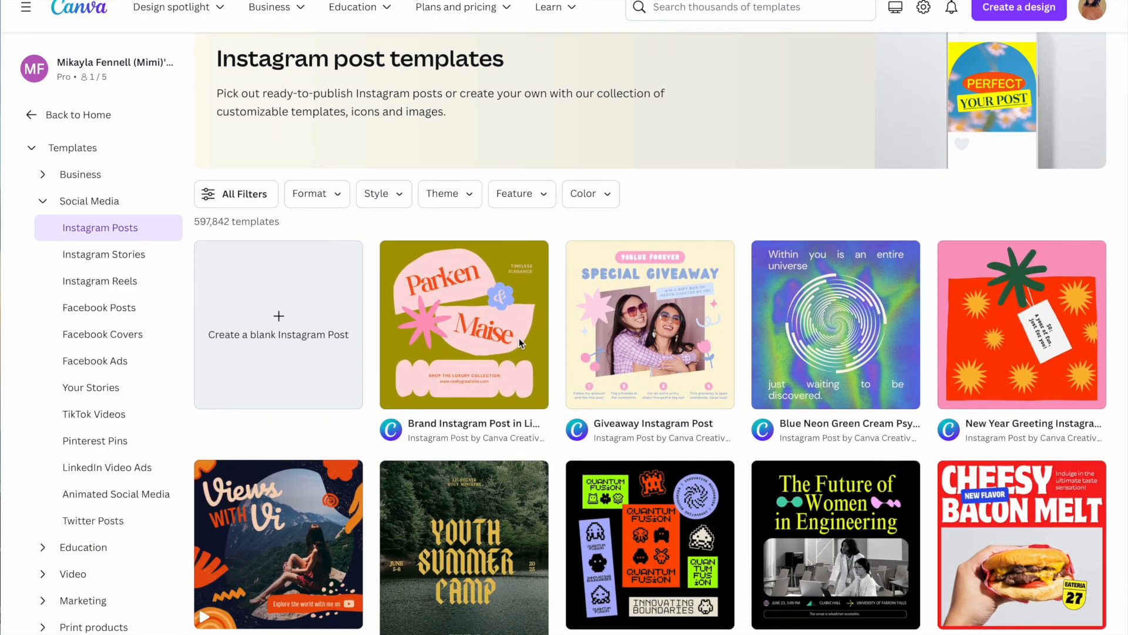
pyautogui.scroll(1, 519, 337)
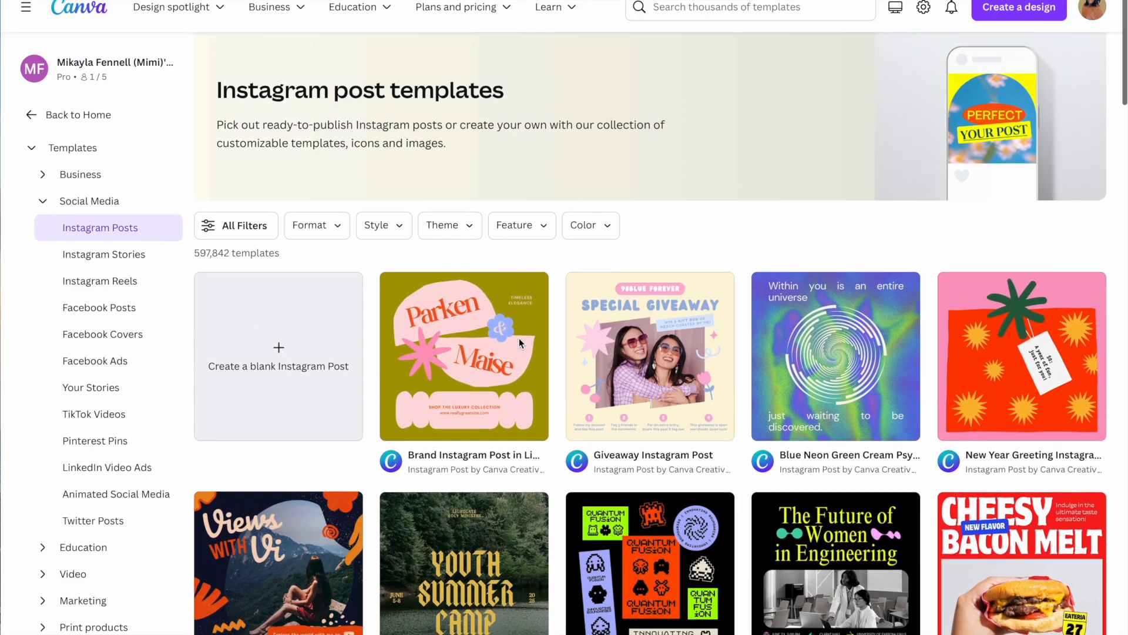
pyautogui.scroll(-1, 520, 337)
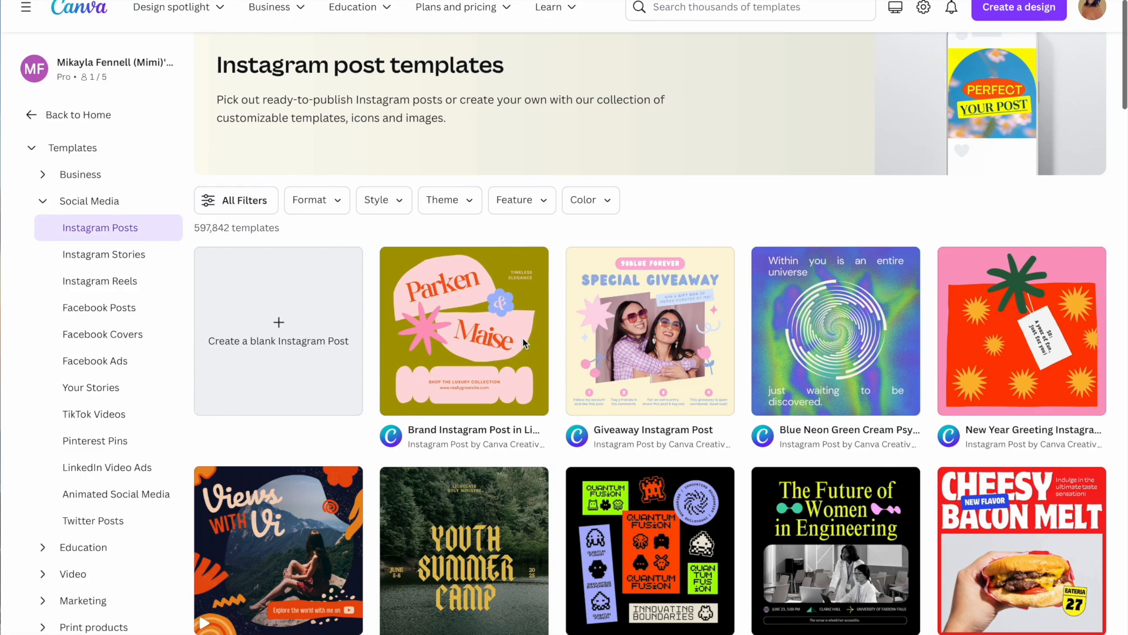
pyautogui.scroll(-1, 553, 344)
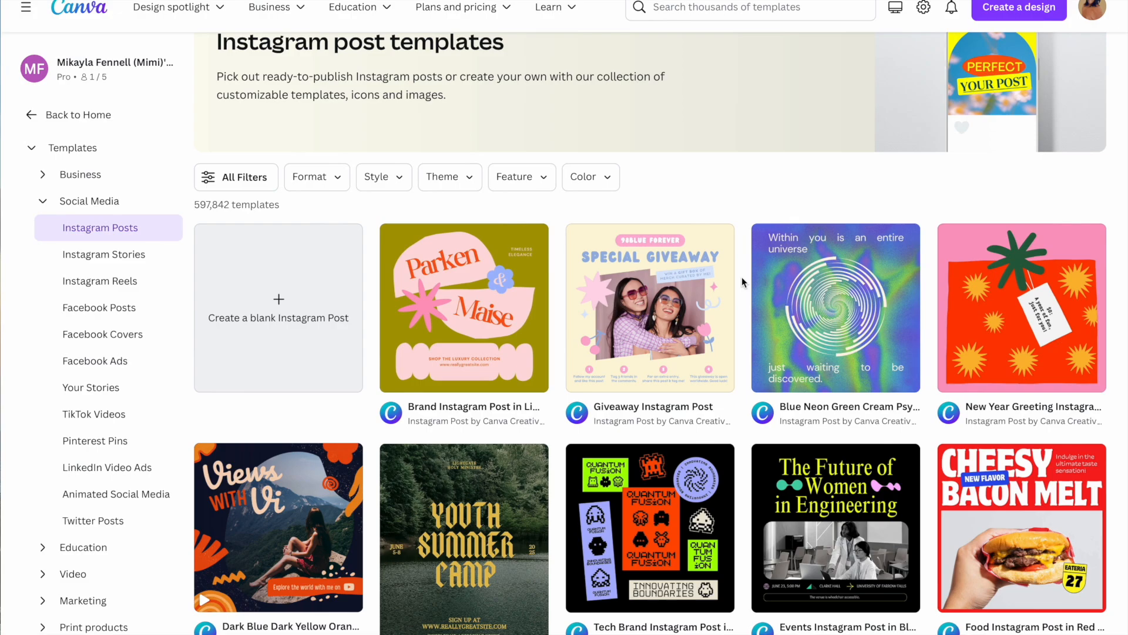
pyautogui.scroll(1, 742, 277)
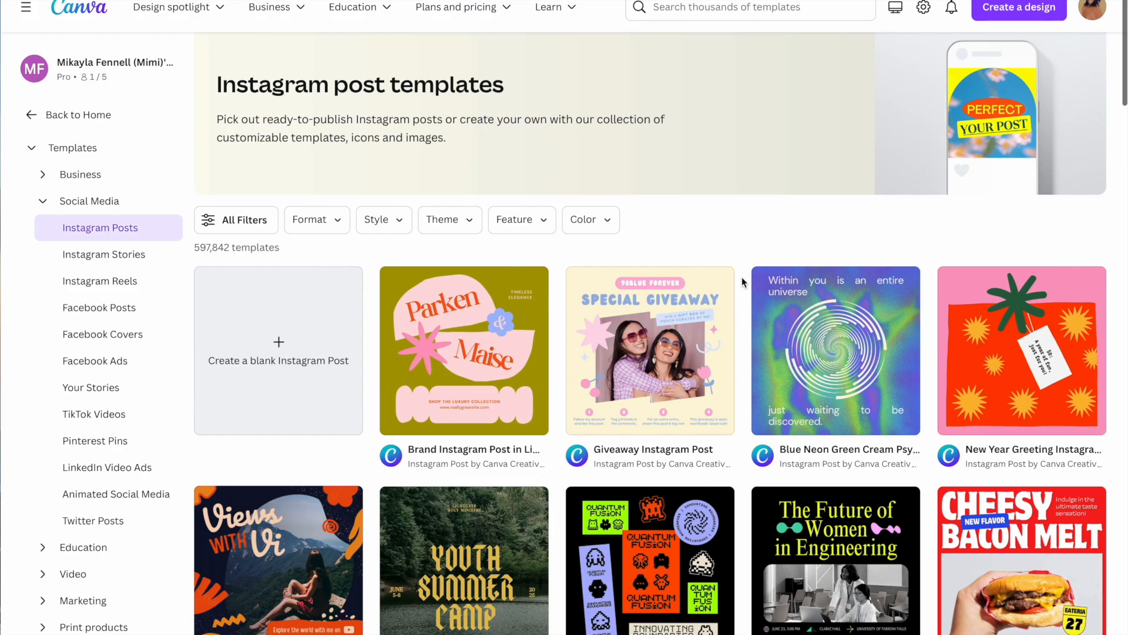
pyautogui.scroll(-5, 742, 277)
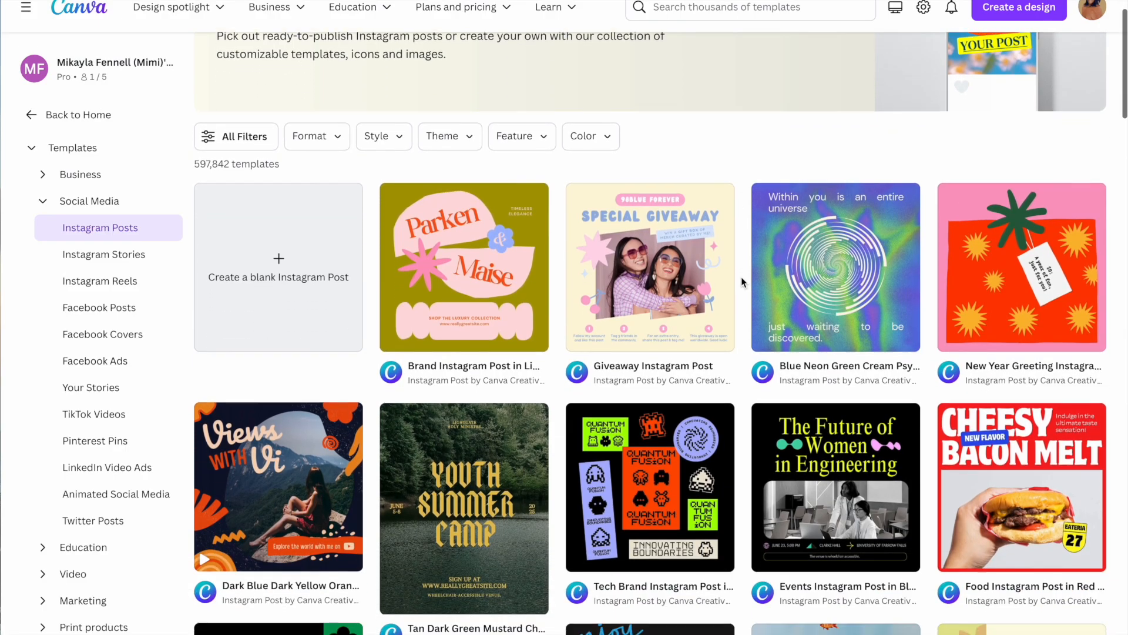
pyautogui.scroll(6, 740, 278)
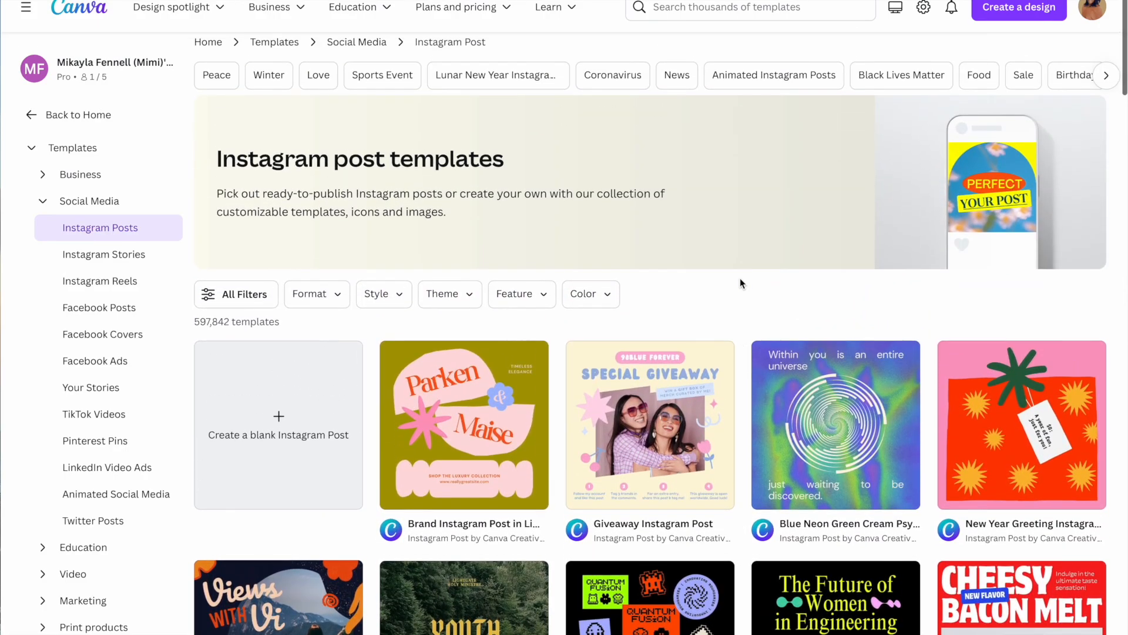
pyautogui.scroll(-1, 96, 258)
pyautogui.scroll(1, 96, 258)
# Look through the template category list and review the template types under Business, collapsing that category again.
pyautogui.scroll(-4, 96, 258)
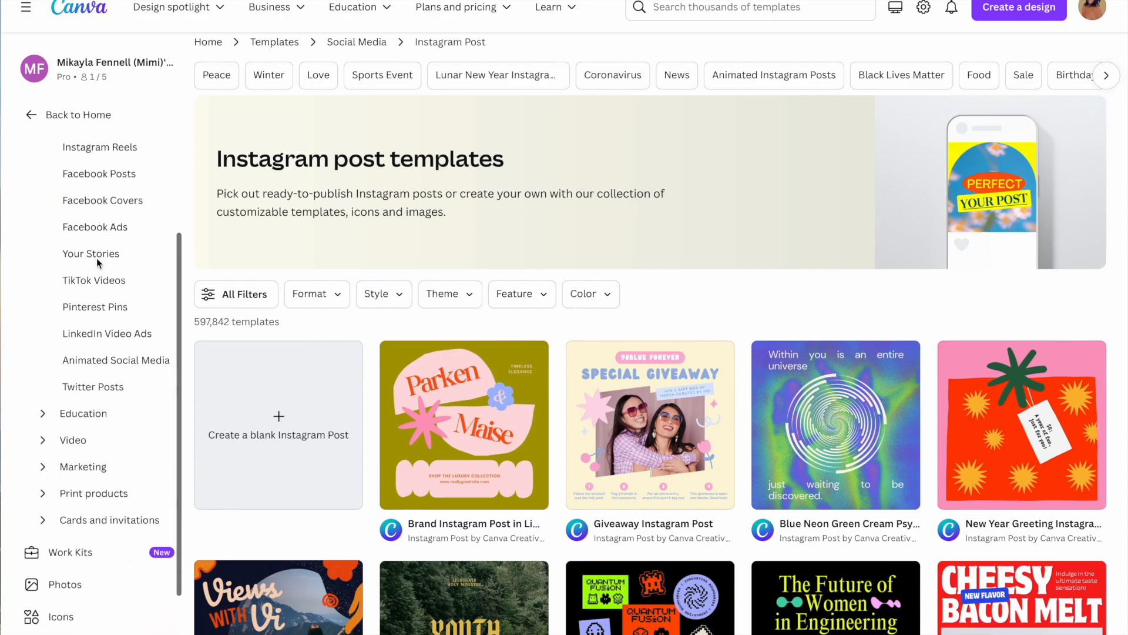
pyautogui.scroll(-2, 96, 258)
pyautogui.scroll(4, 96, 258)
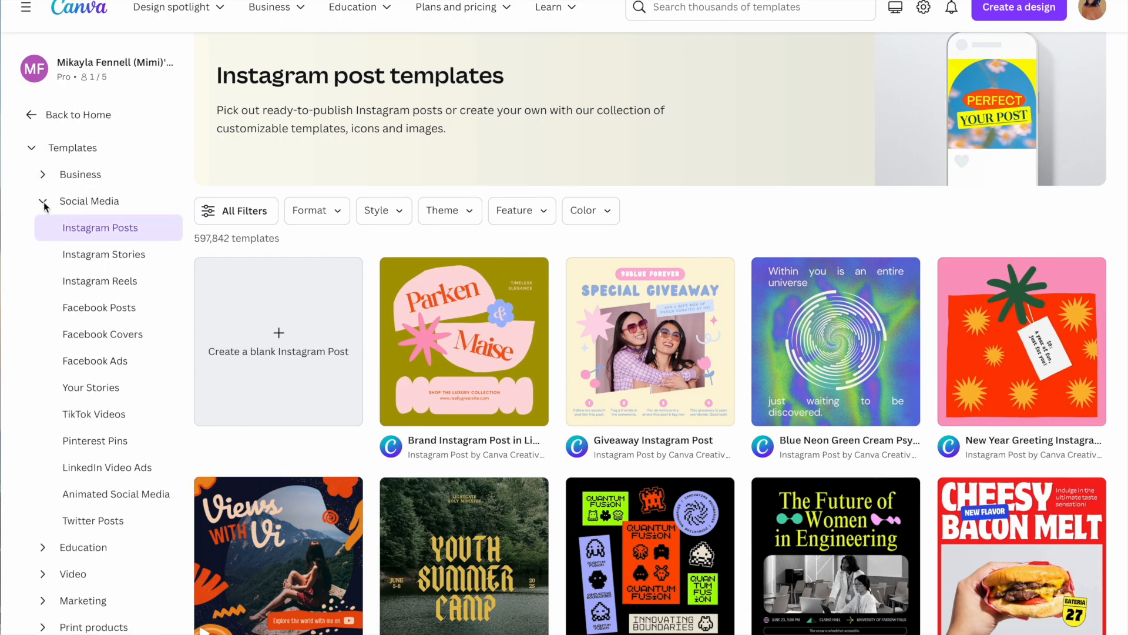
pyautogui.scroll(-1, 45, 206)
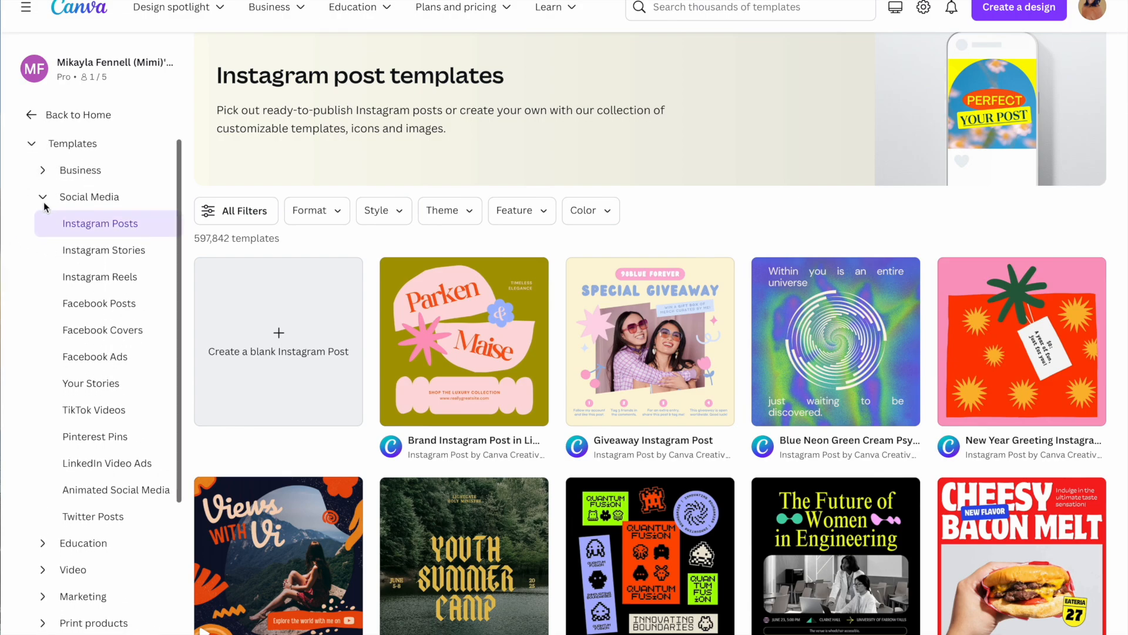
pyautogui.click(44, 172)
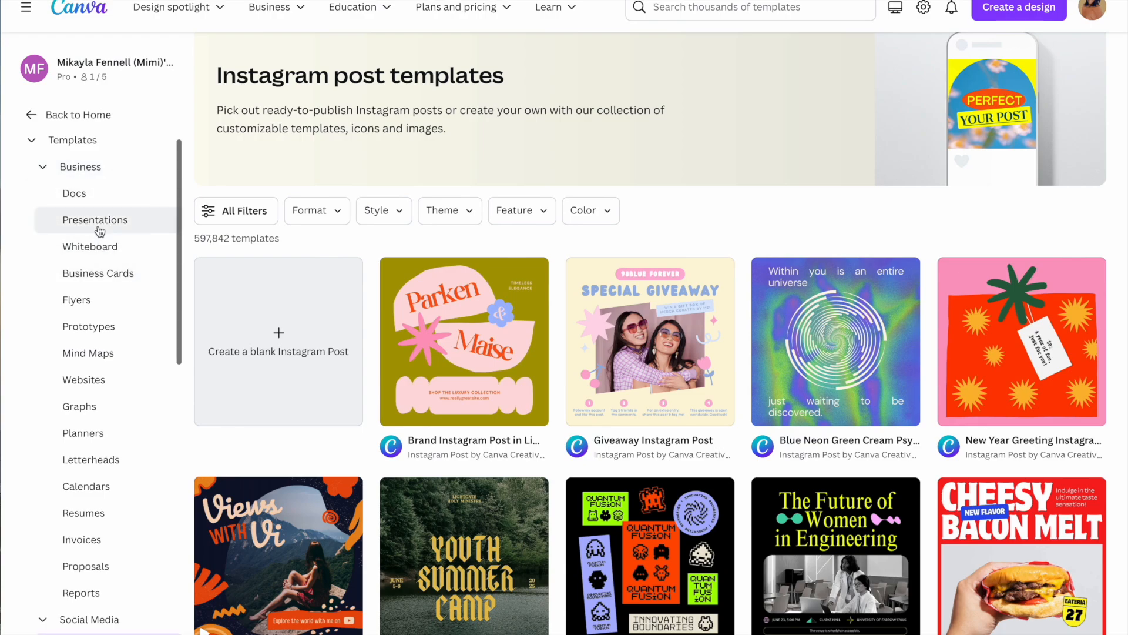
pyautogui.scroll(-2, 100, 231)
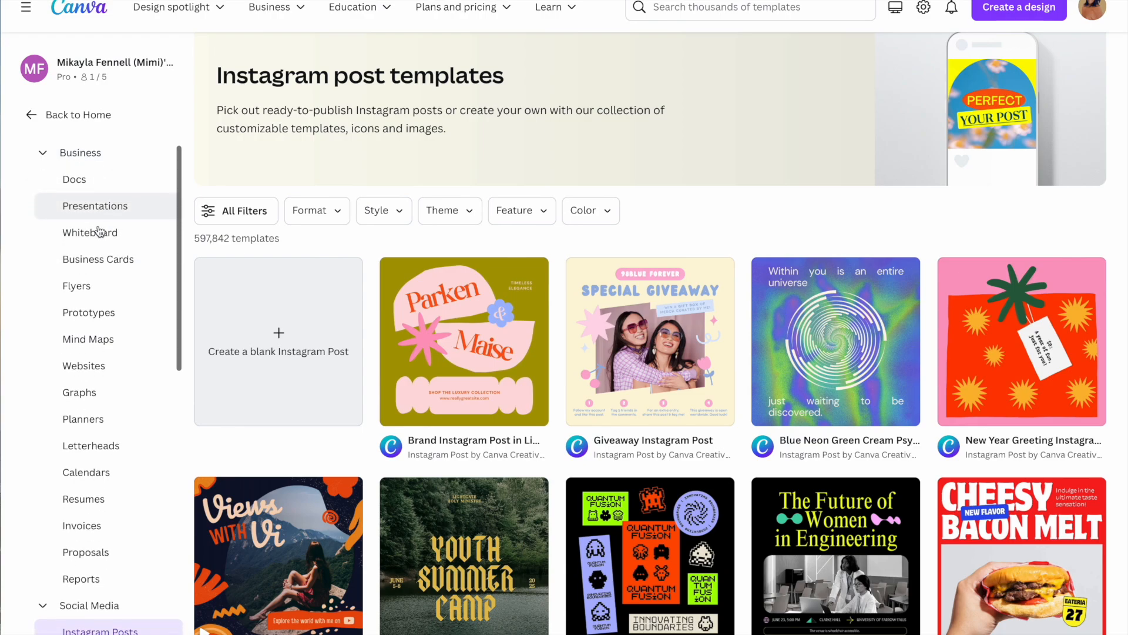
pyautogui.scroll(-2, 98, 230)
pyautogui.scroll(3, 60, 221)
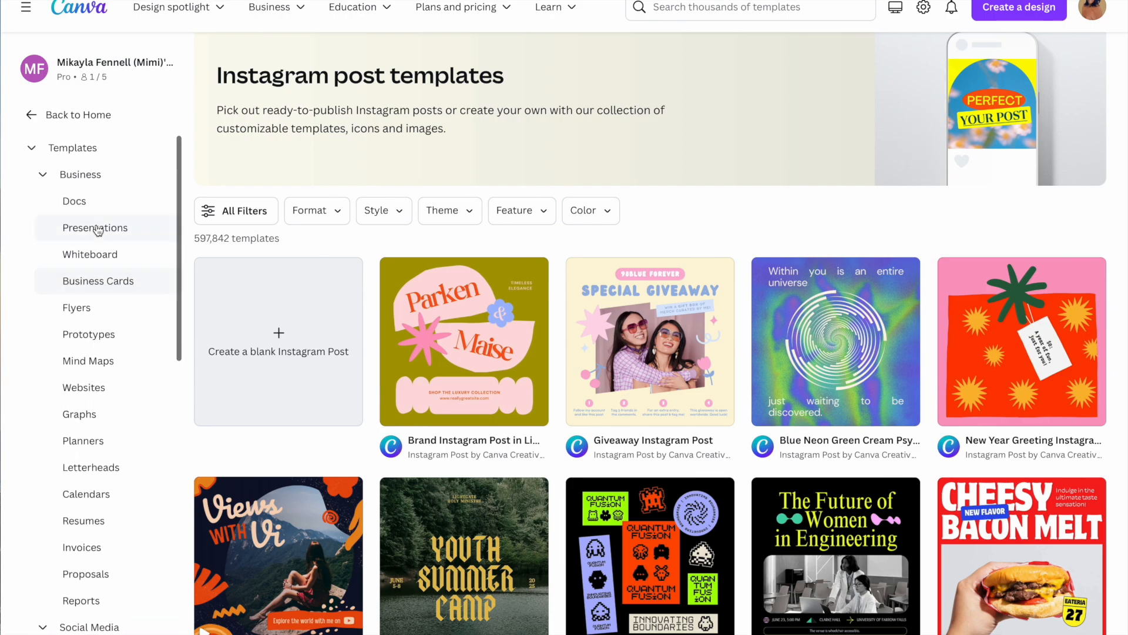
pyautogui.click(42, 180)
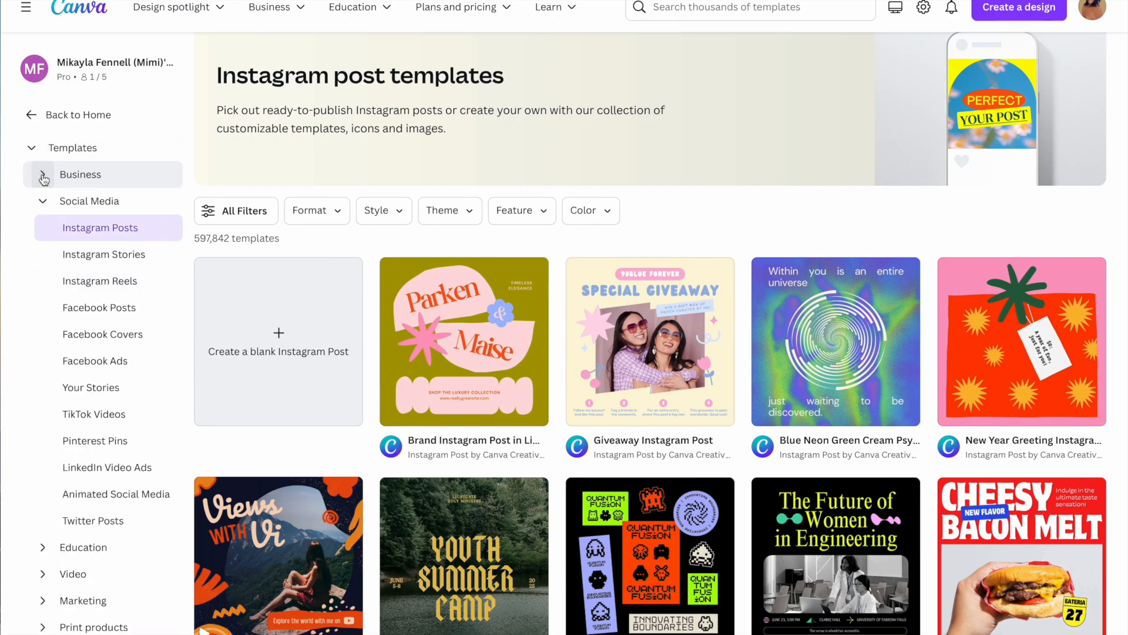
# Expand the Education template category to view its subcategories, and collapse it again.
pyautogui.scroll(-4, 93, 262)
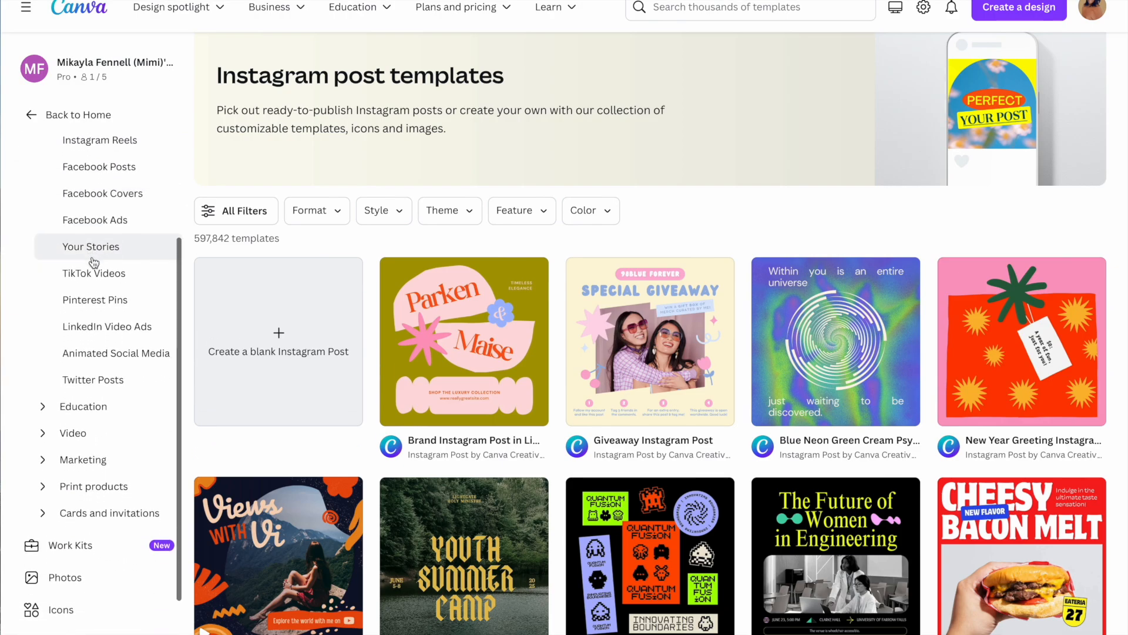
pyautogui.click(43, 358)
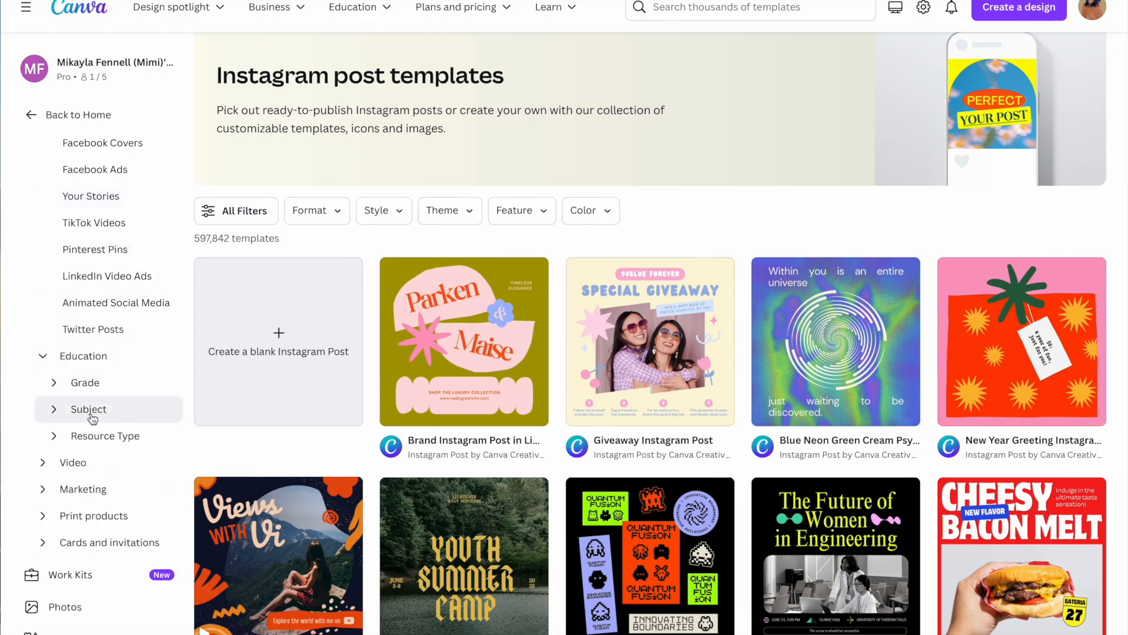
pyautogui.click(42, 358)
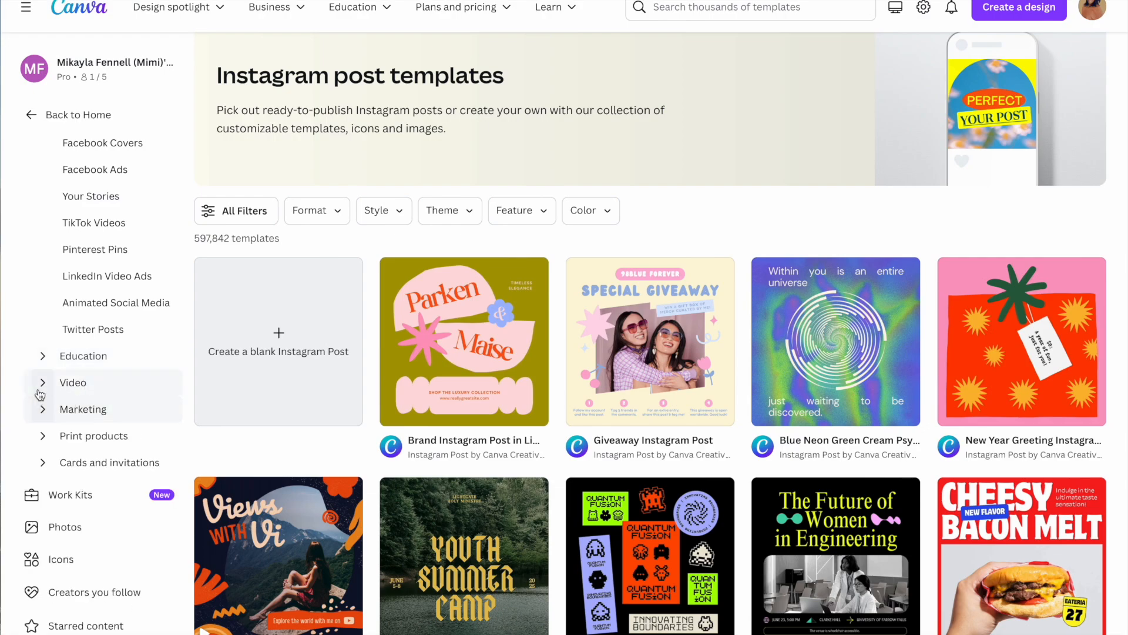
# Expand the Video template category and look through the video template types it offers.
pyautogui.click(44, 383)
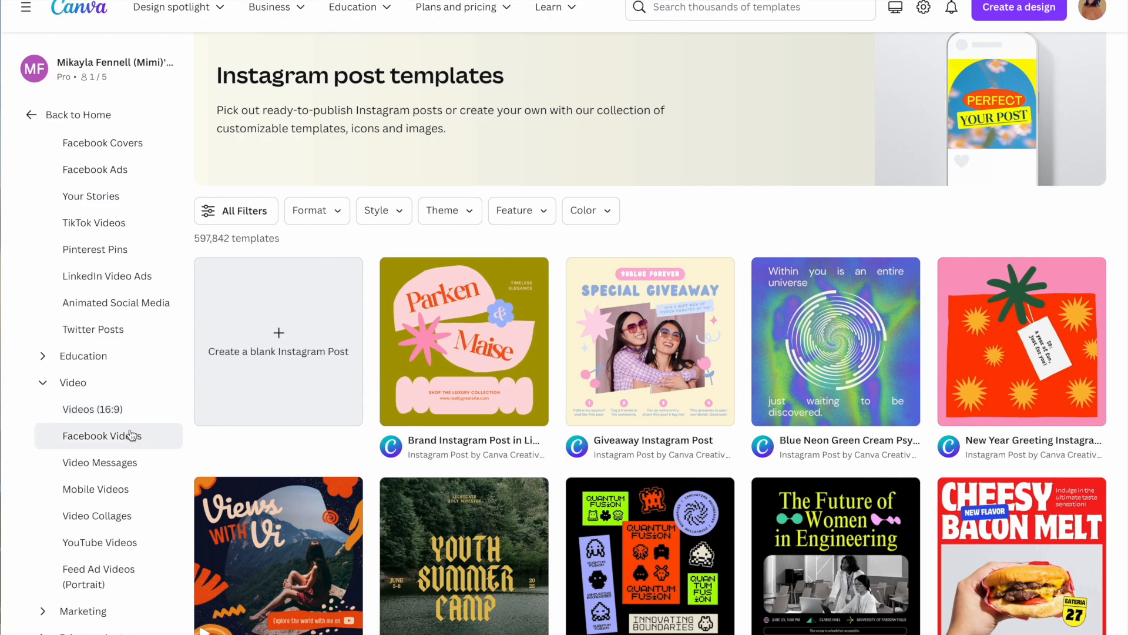
pyautogui.scroll(-1, 115, 434)
pyautogui.scroll(1, 113, 428)
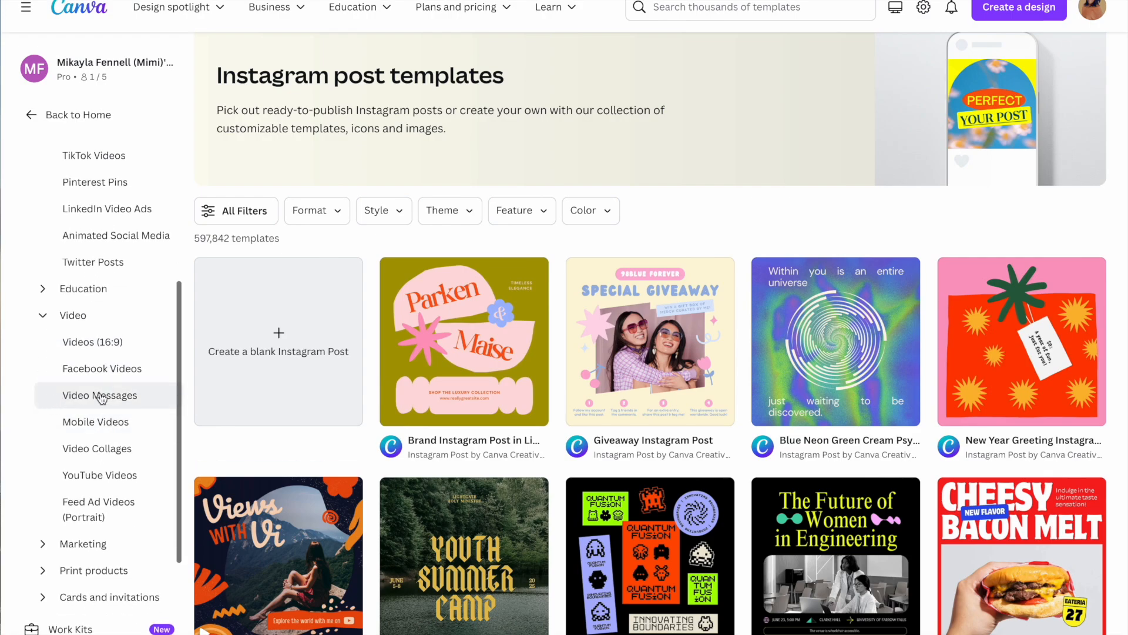
pyautogui.scroll(3, 101, 398)
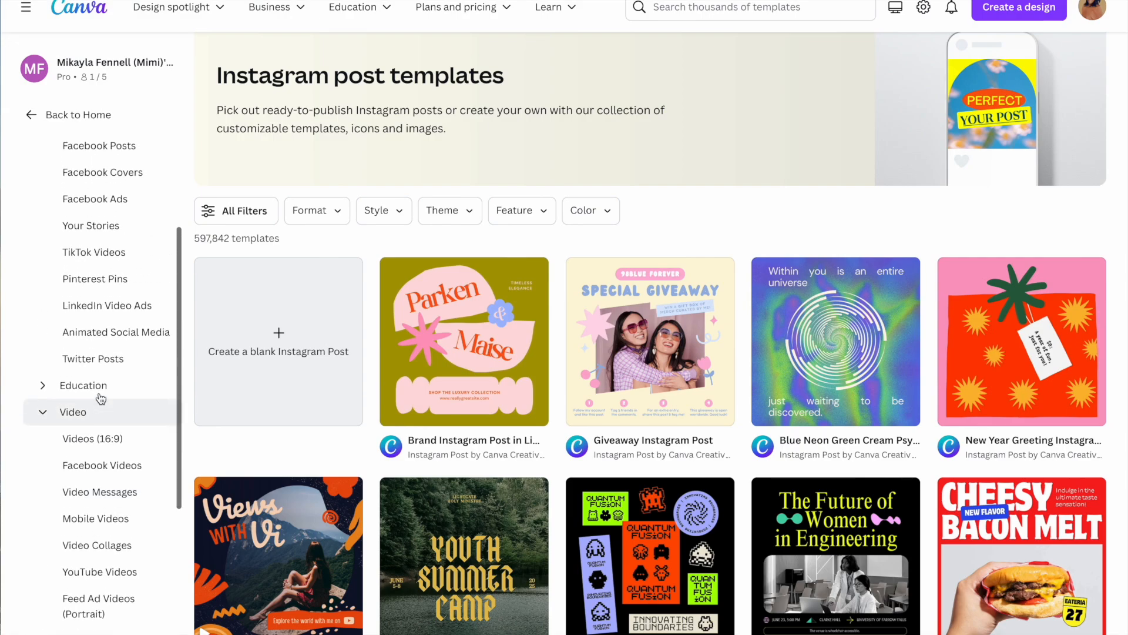
pyautogui.scroll(1, 101, 400)
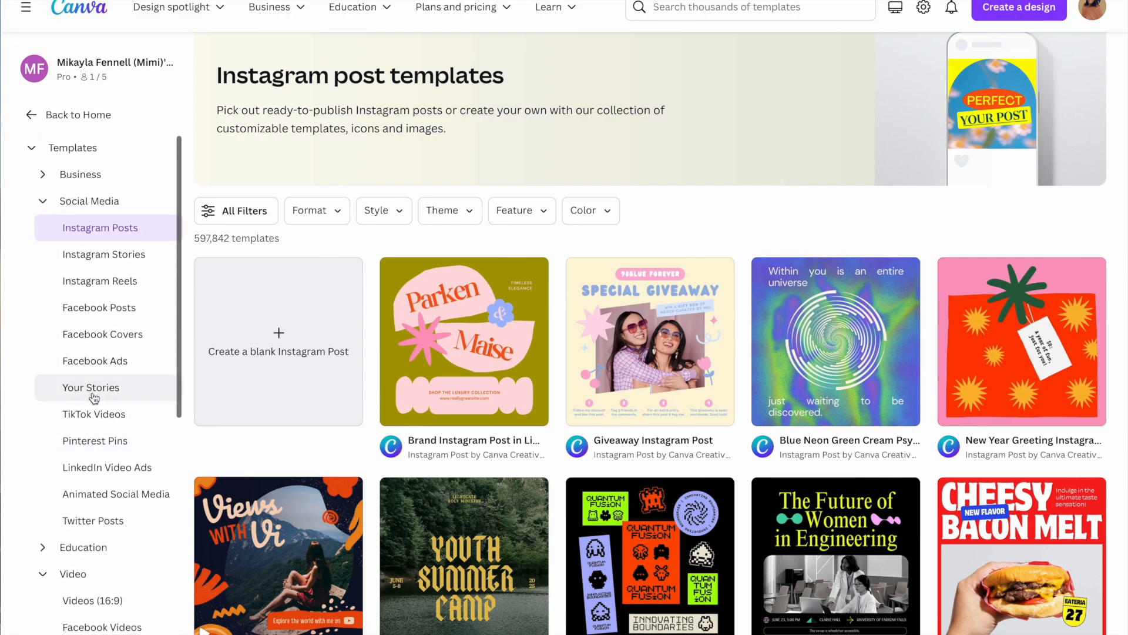
pyautogui.scroll(2, 326, 395)
pyautogui.scroll(-2, 326, 395)
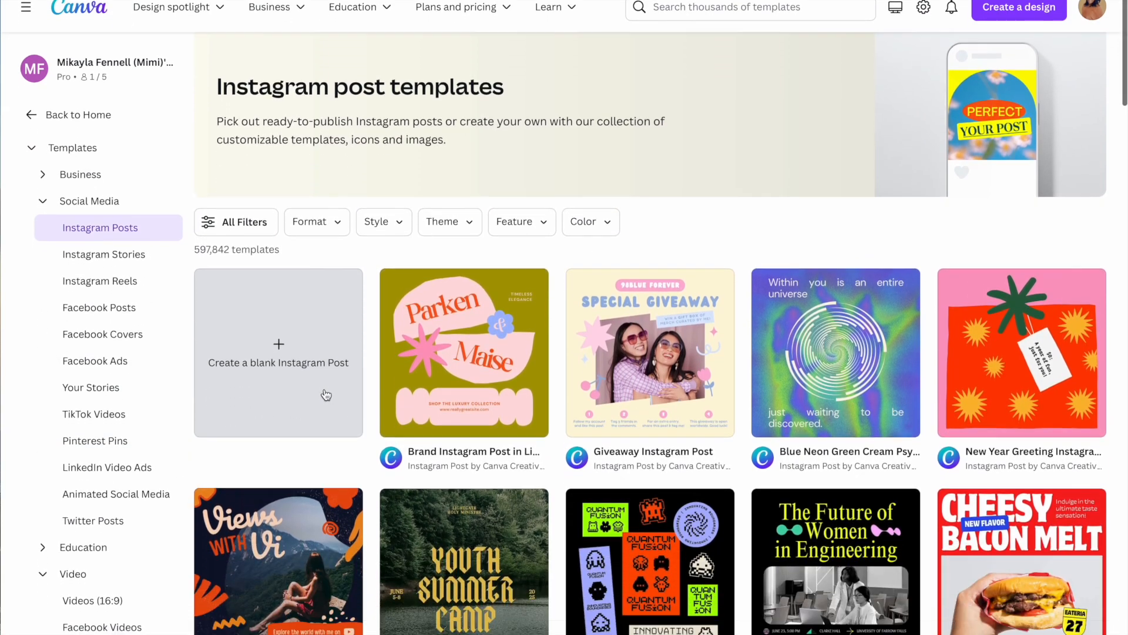
# Browse well down the Instagram post template gallery to examine the available designs.
pyautogui.scroll(-2, 326, 395)
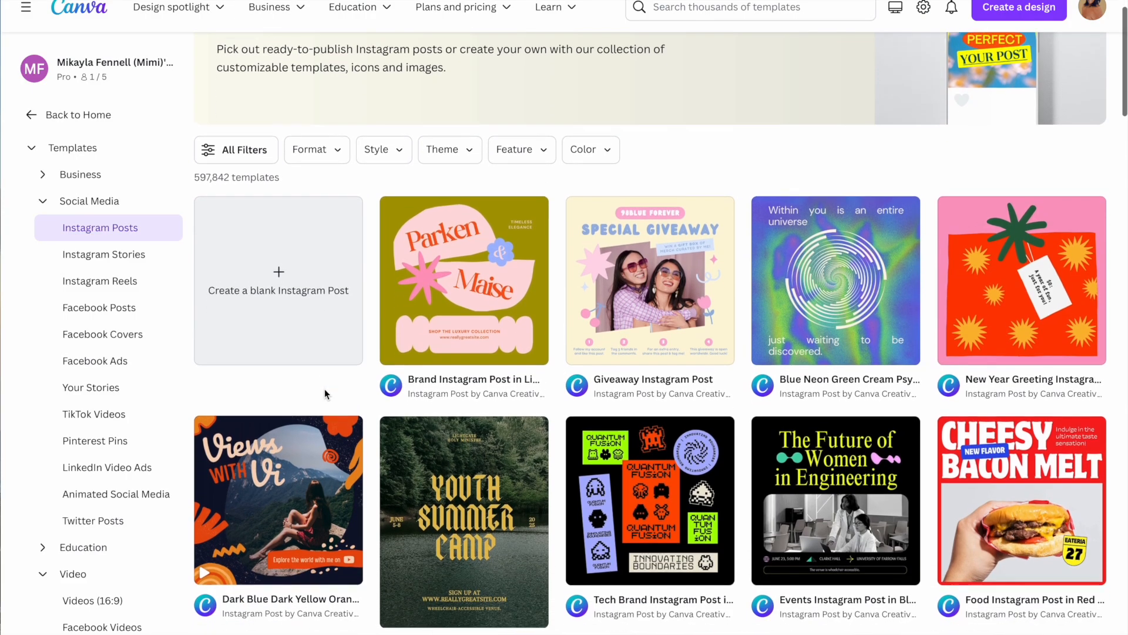
pyautogui.scroll(2, 325, 389)
pyautogui.scroll(2, 324, 389)
pyautogui.scroll(-1, 326, 393)
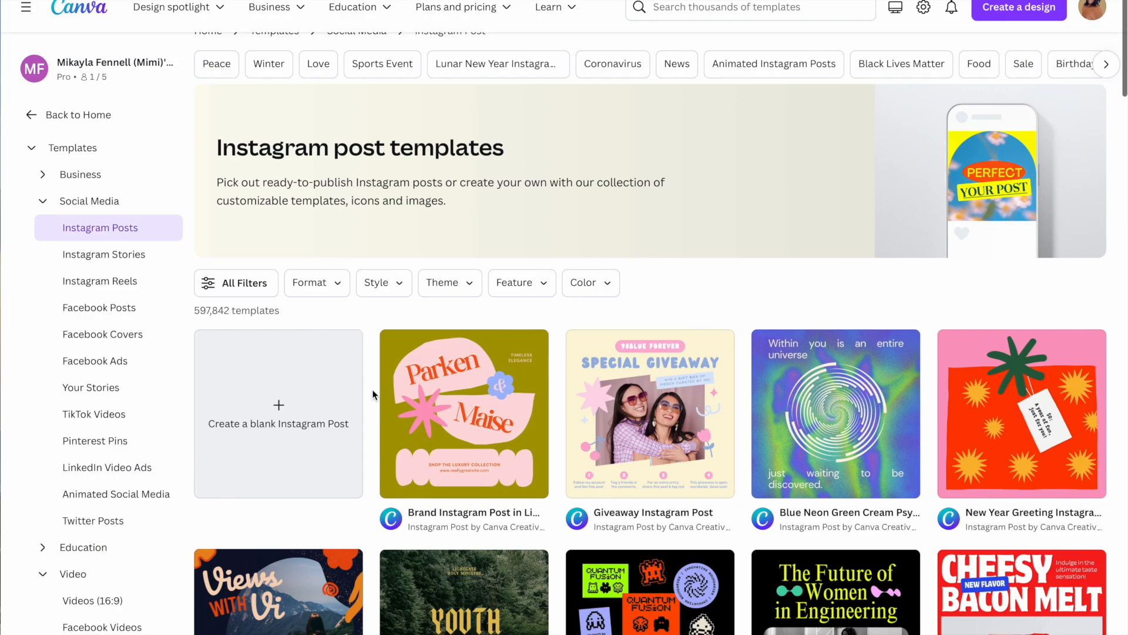
pyautogui.scroll(-4, 373, 394)
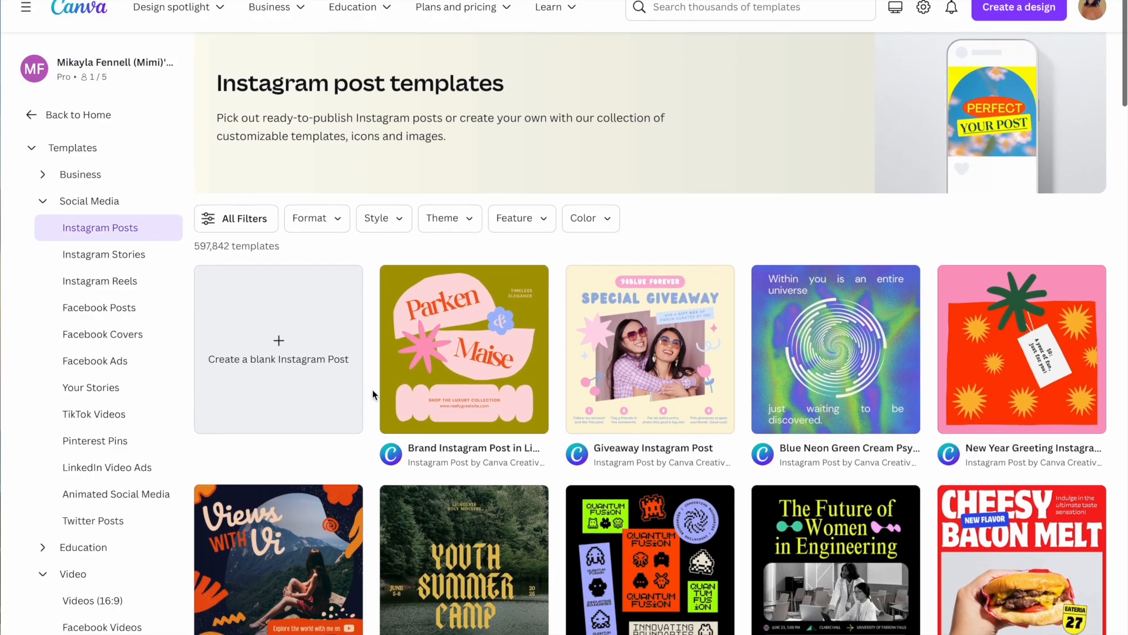
pyautogui.scroll(-7, 373, 394)
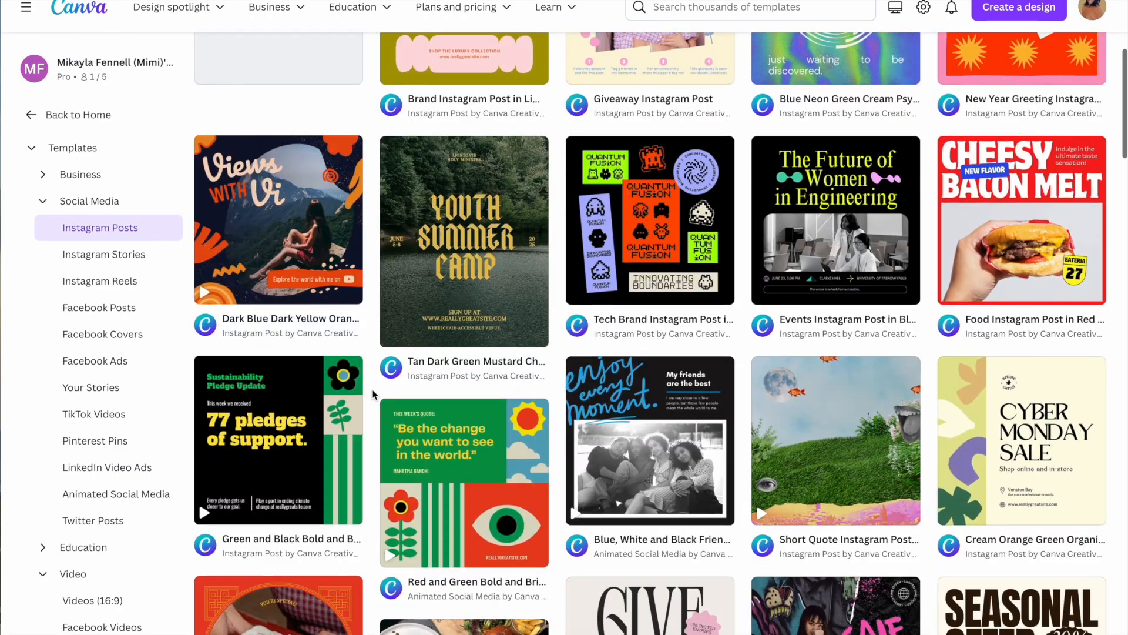
pyautogui.scroll(-5, 373, 394)
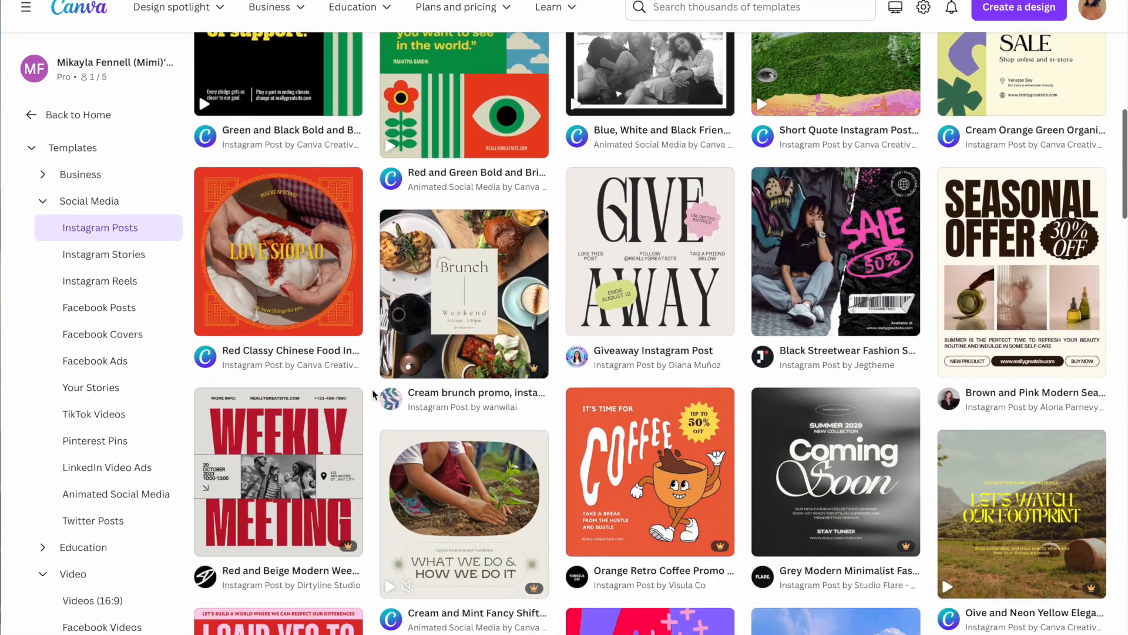
pyautogui.scroll(-7, 372, 394)
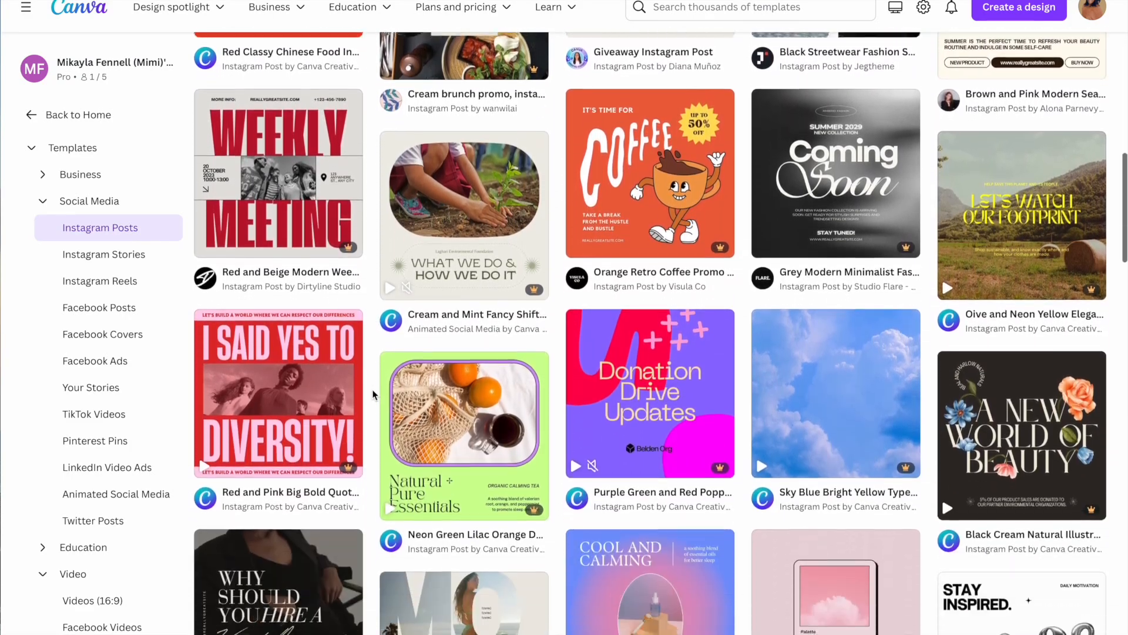
pyautogui.scroll(-7, 373, 394)
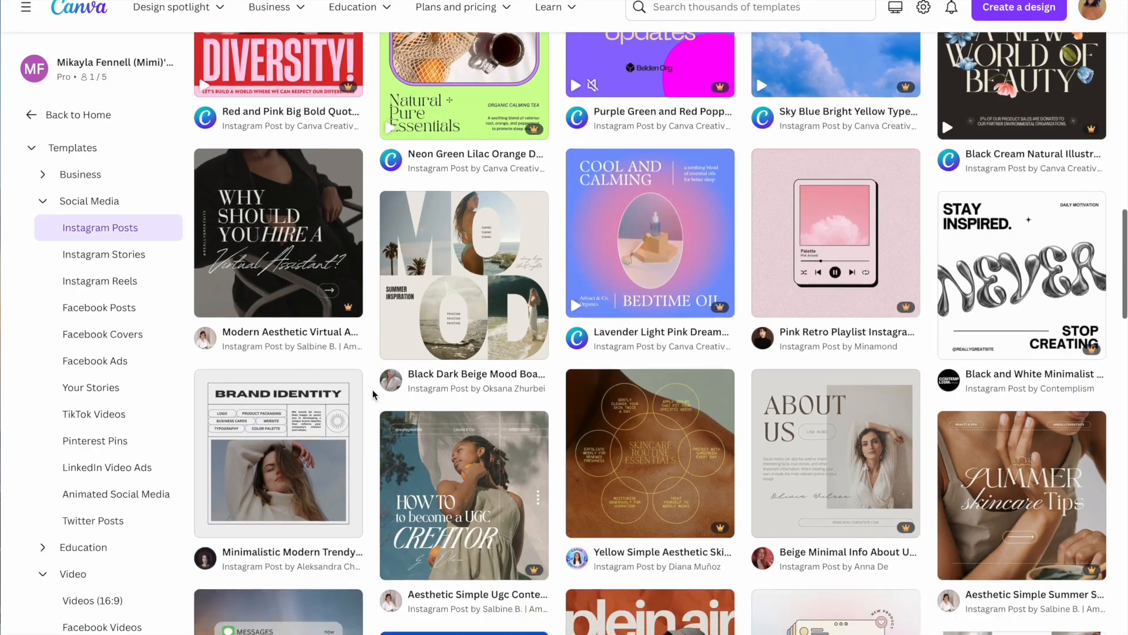
pyautogui.scroll(-4, 373, 395)
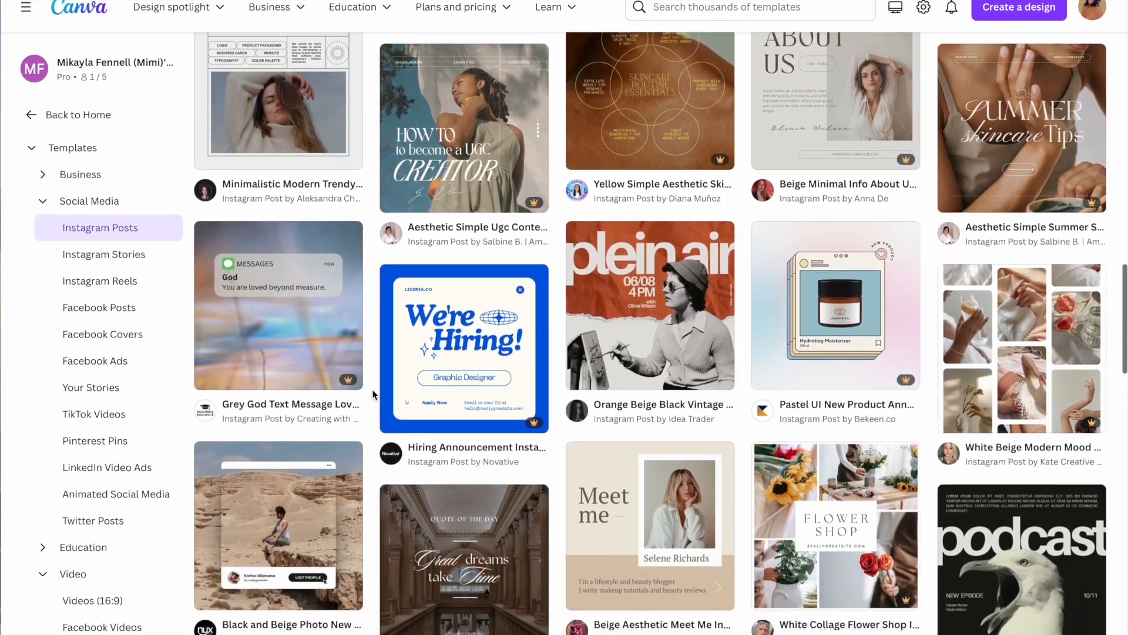
pyautogui.scroll(-3, 372, 395)
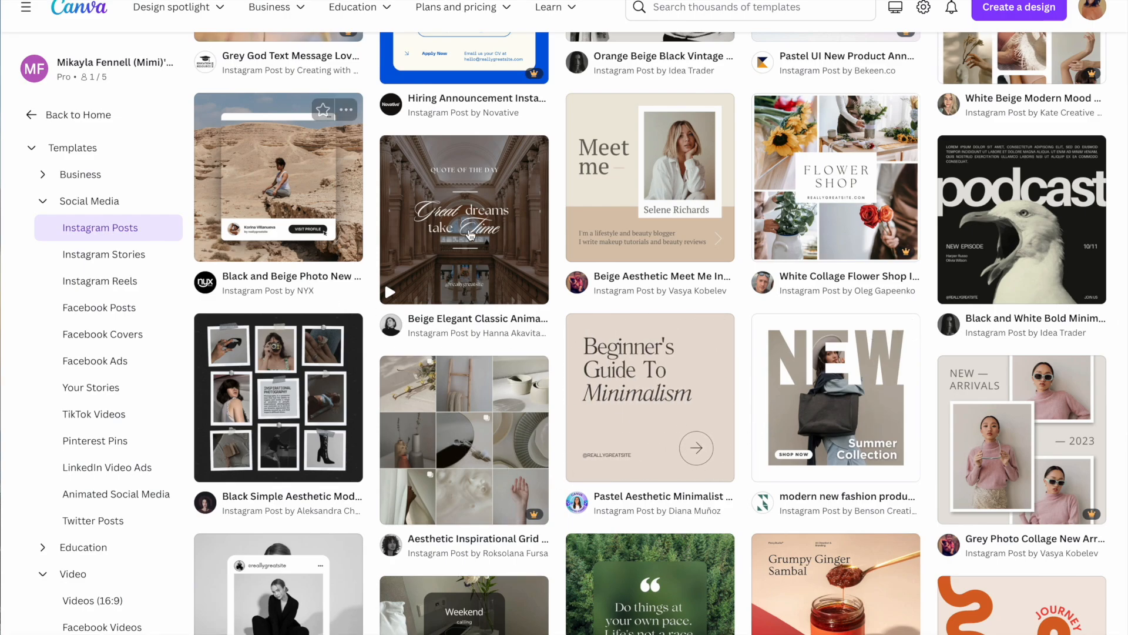
# Find the Neutral Minimal Simple Elegant Quote Instagram Post template with the beige brush strokes in the gallery and open it for customizing.
pyautogui.scroll(1, 549, 239)
pyautogui.scroll(-2, 633, 275)
pyautogui.scroll(-1, 633, 275)
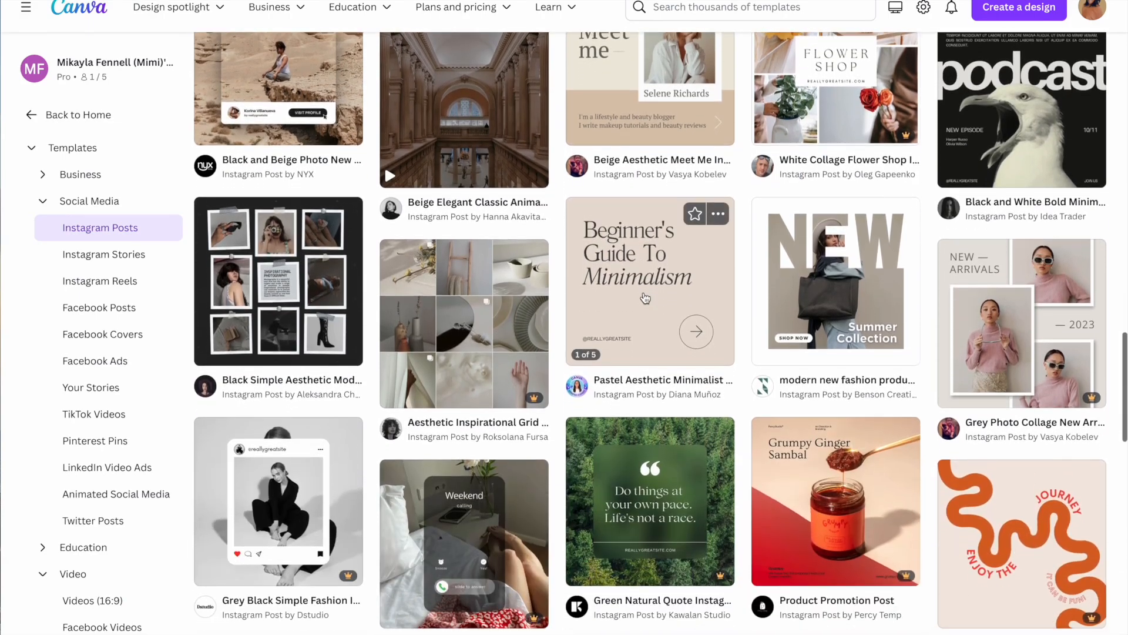
pyautogui.scroll(-1, 661, 307)
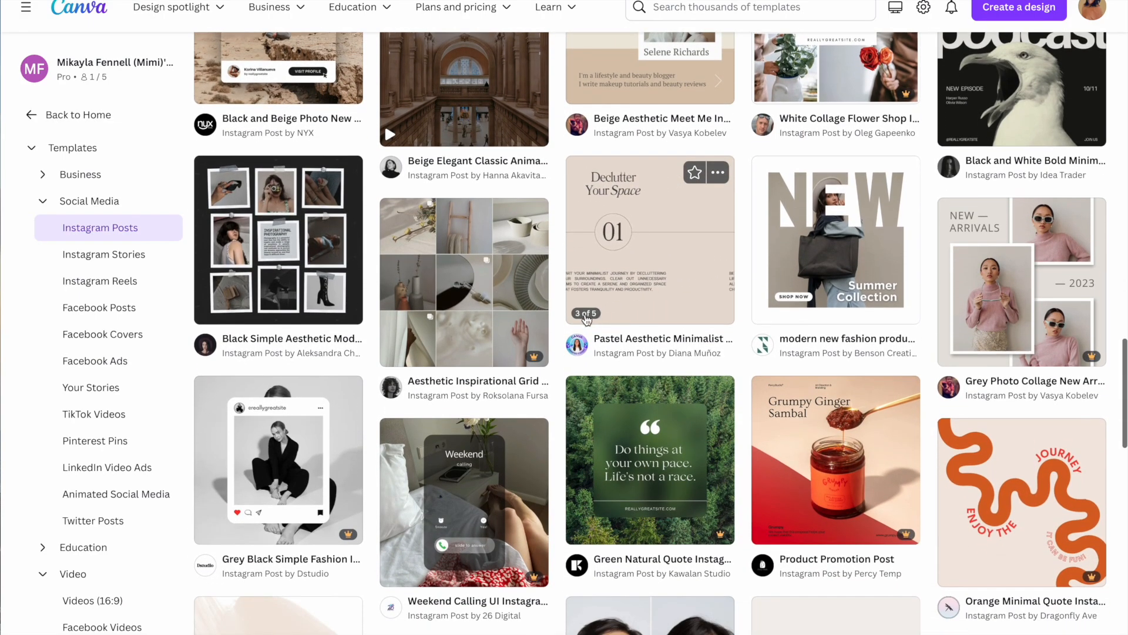
pyautogui.scroll(-6, 663, 316)
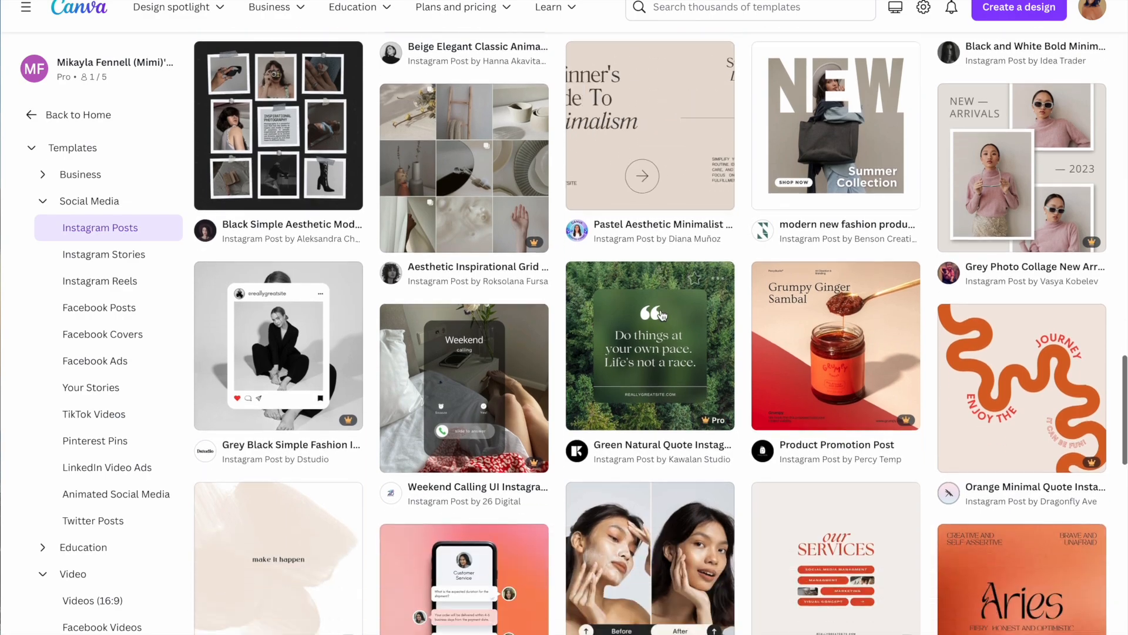
pyautogui.scroll(-1, 250, 307)
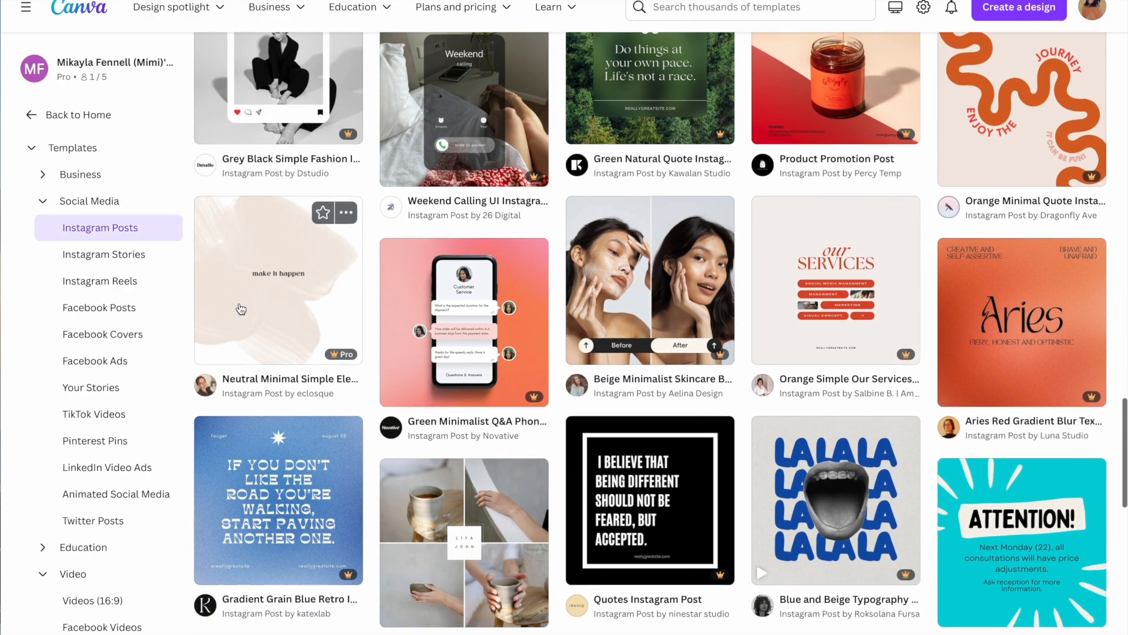
pyautogui.click(241, 308)
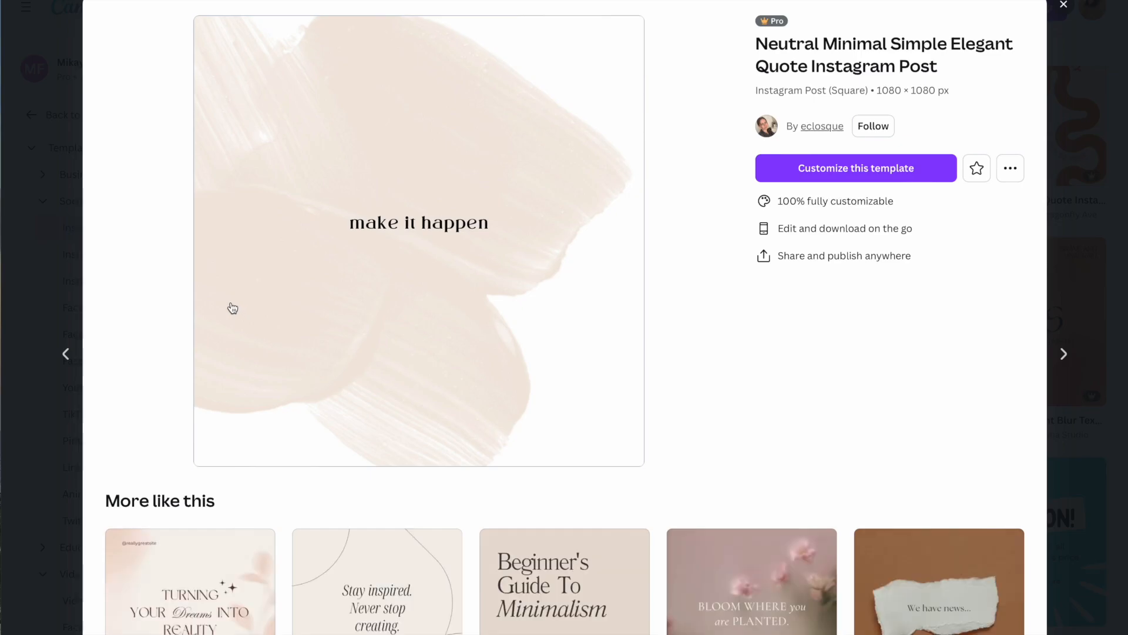
pyautogui.click(839, 170)
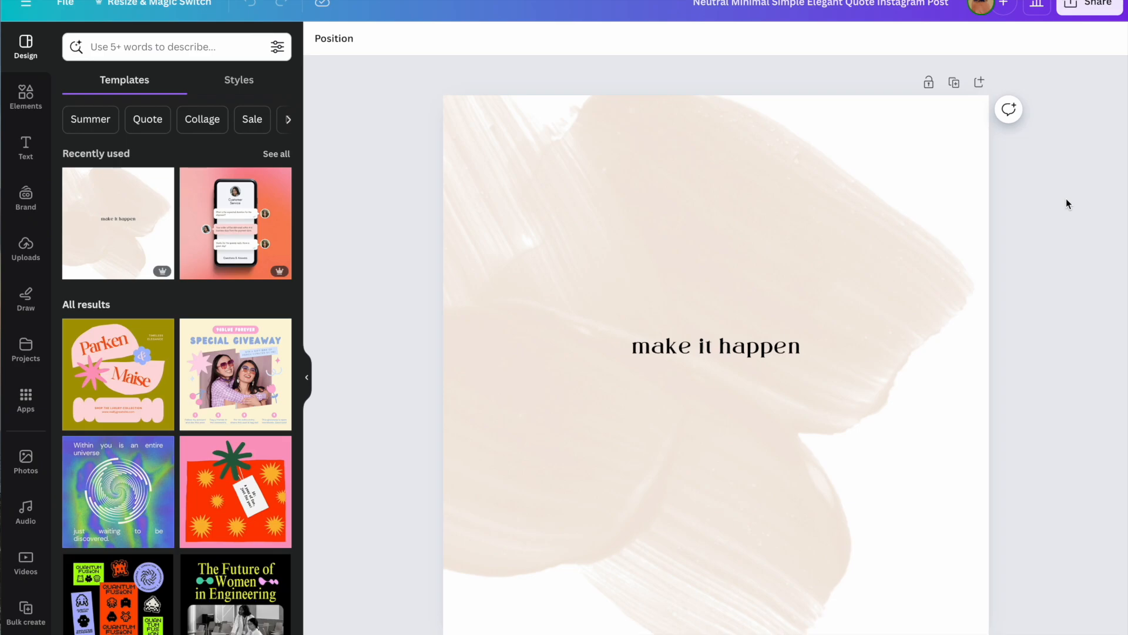
# Look through the available text styles and font combinations for the design.
pyautogui.click(25, 148)
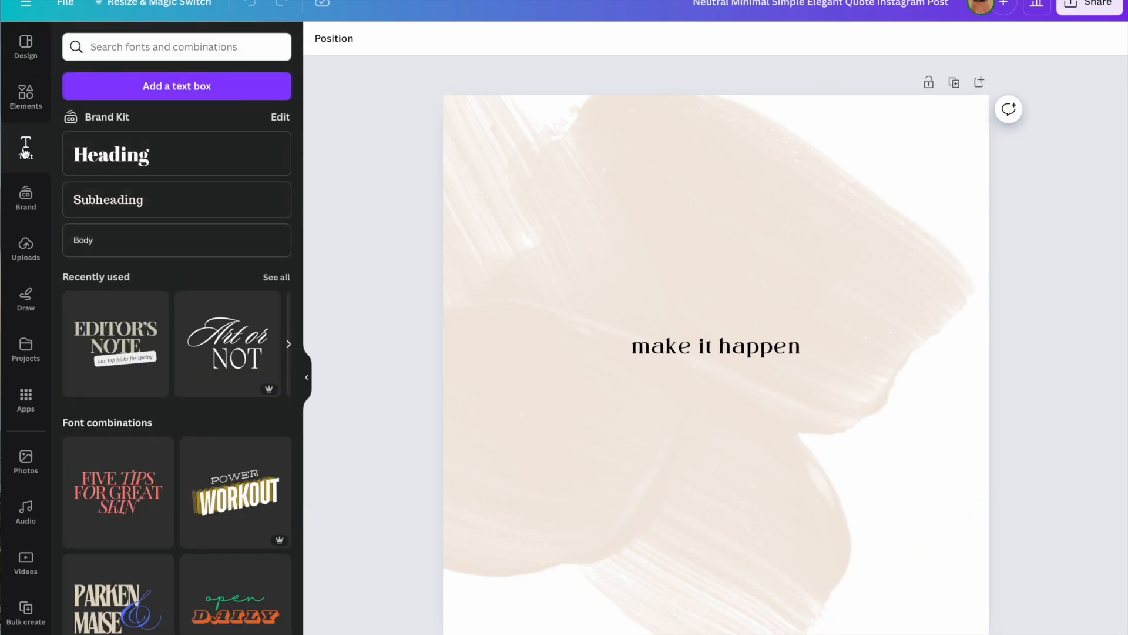
pyautogui.scroll(-3, 138, 354)
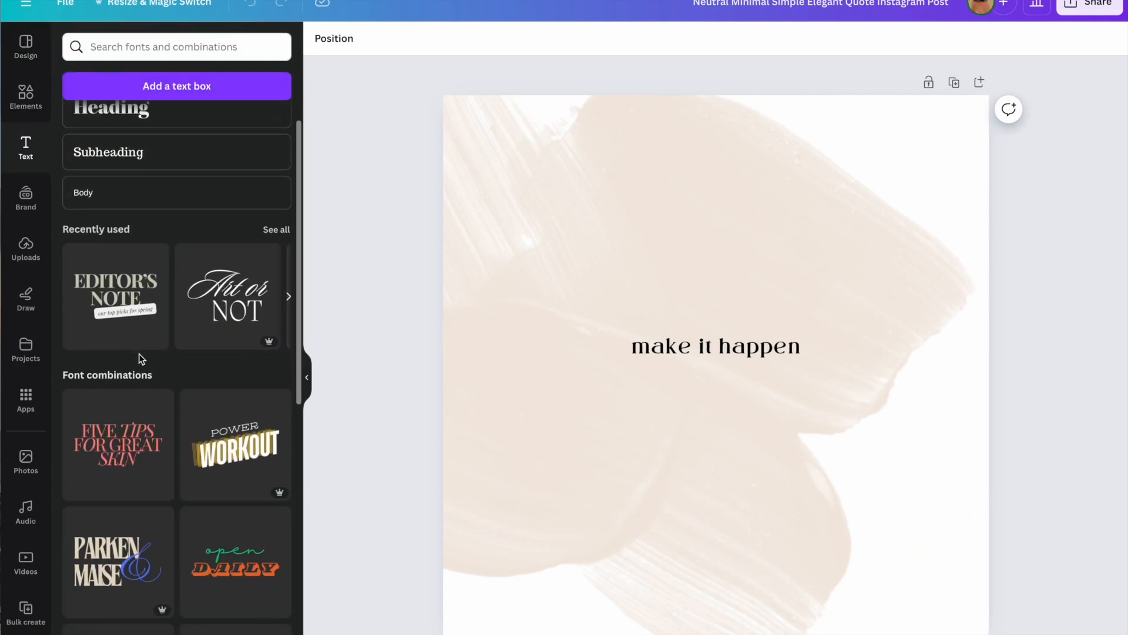
pyautogui.scroll(4, 140, 356)
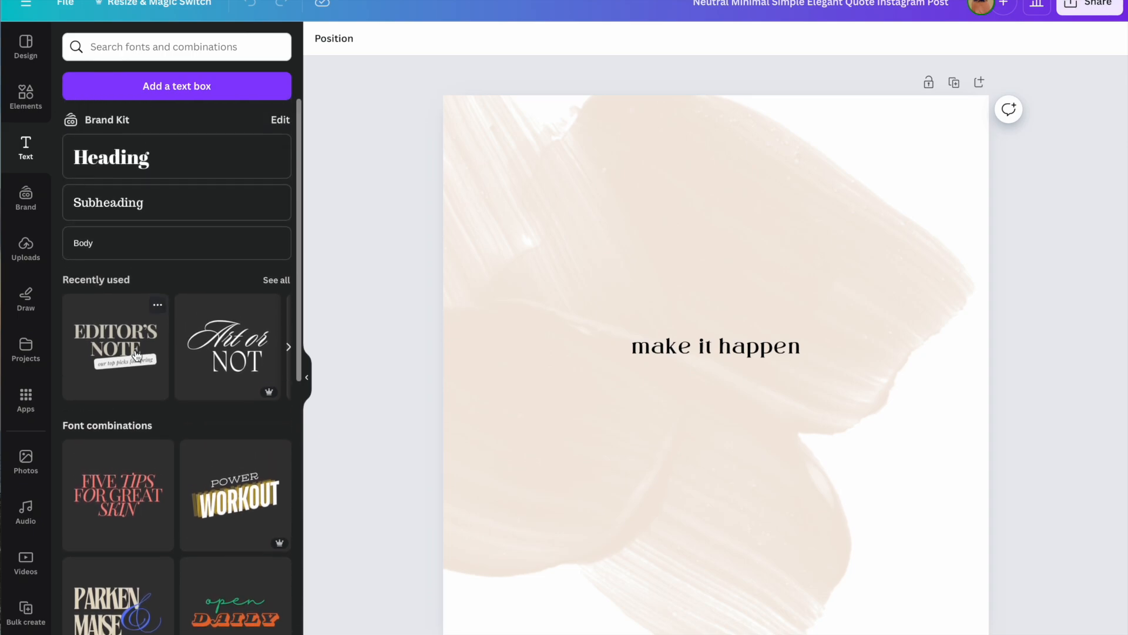
pyautogui.scroll(-3, 136, 354)
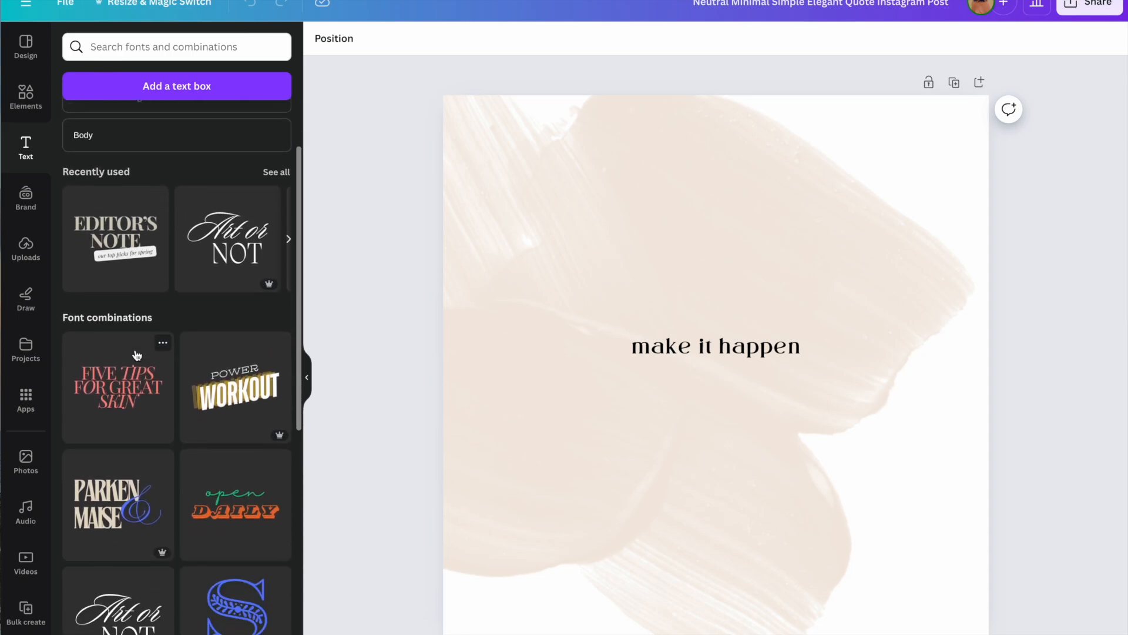
pyautogui.scroll(-4, 136, 355)
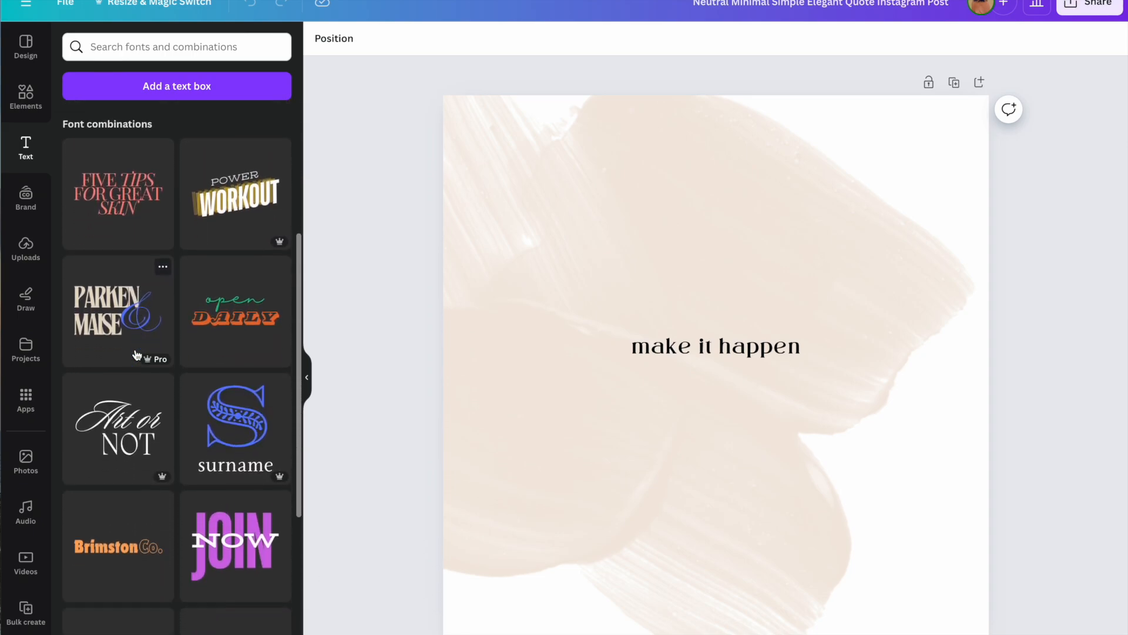
pyautogui.scroll(-1, 136, 354)
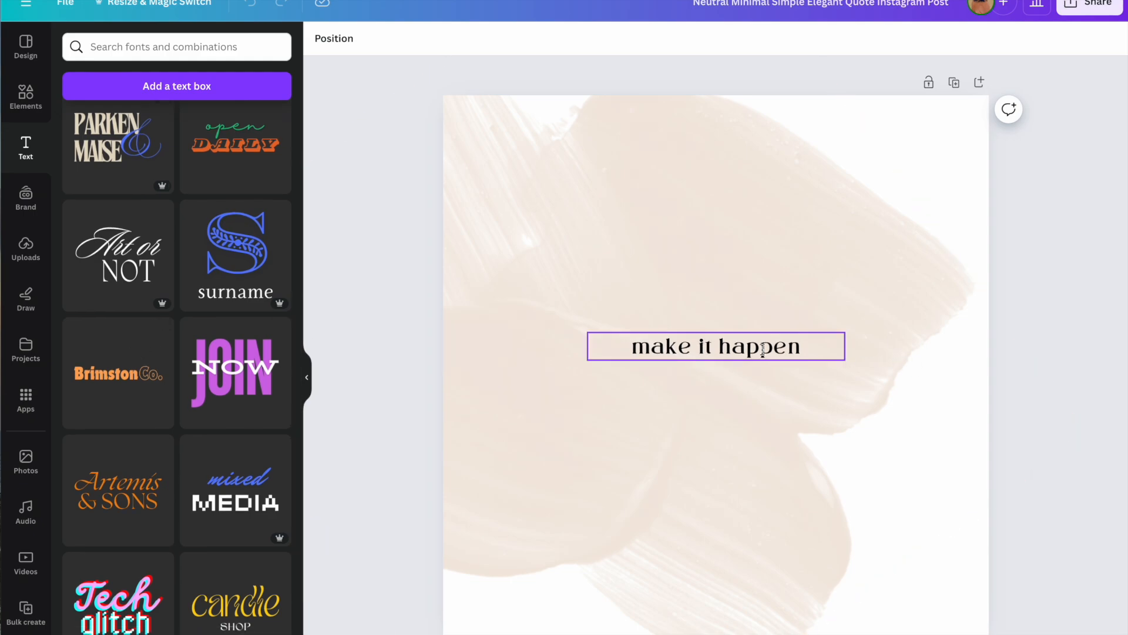
pyautogui.scroll(8, 182, 308)
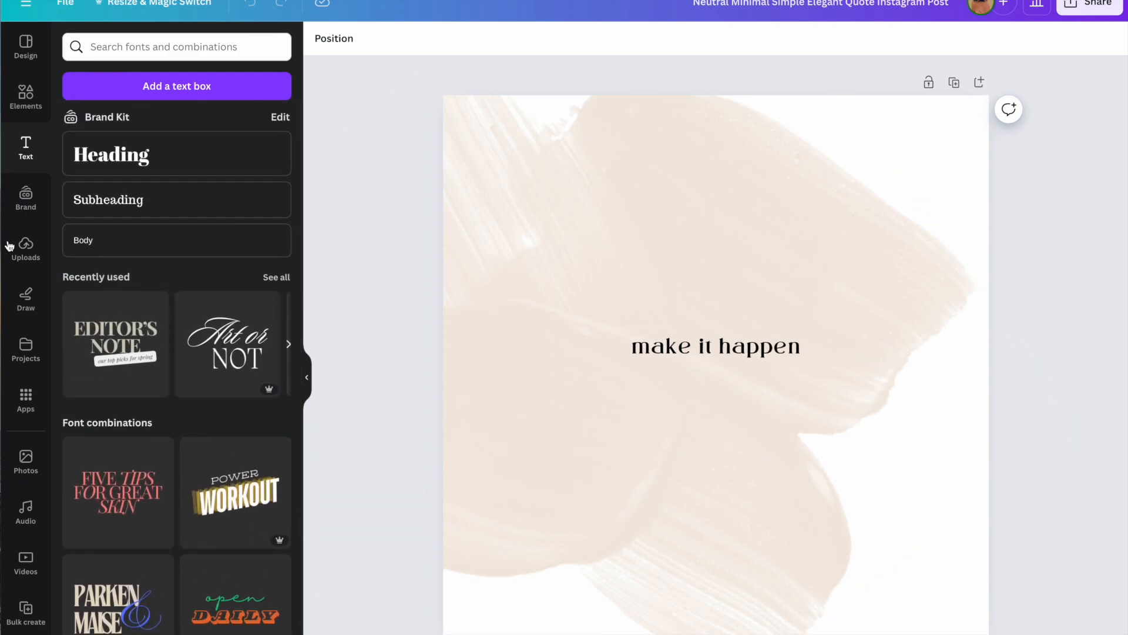
# Add a text box near the bottom of the post and enter the account's Instagram handle in capitals.
pyautogui.click(162, 94)
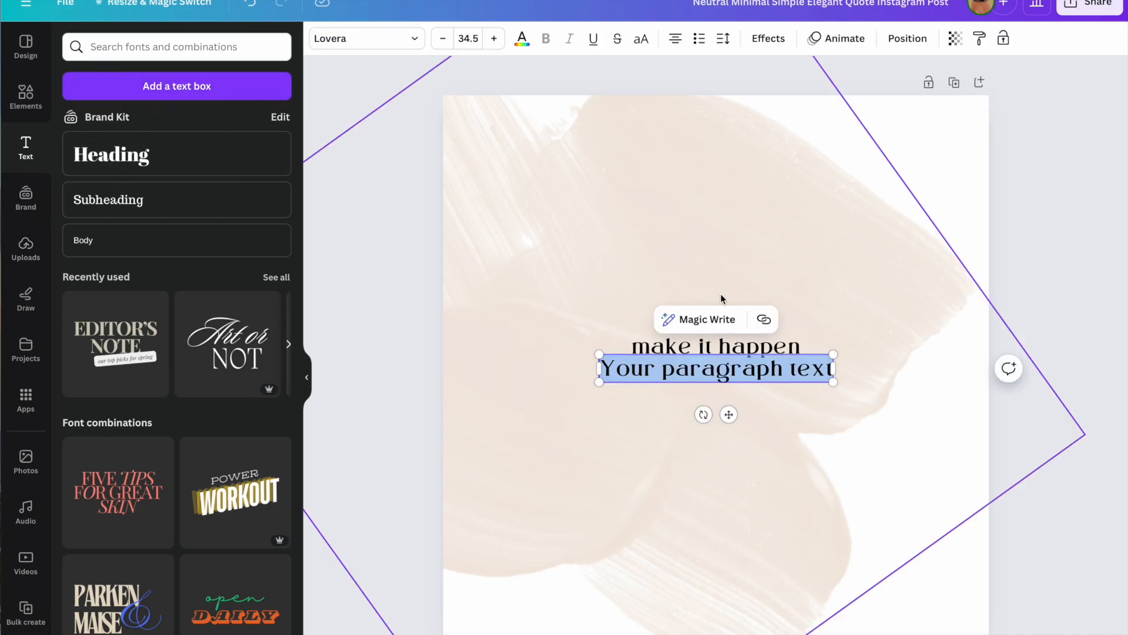
pyautogui.moveTo(727, 411); pyautogui.dragTo(751, 599)
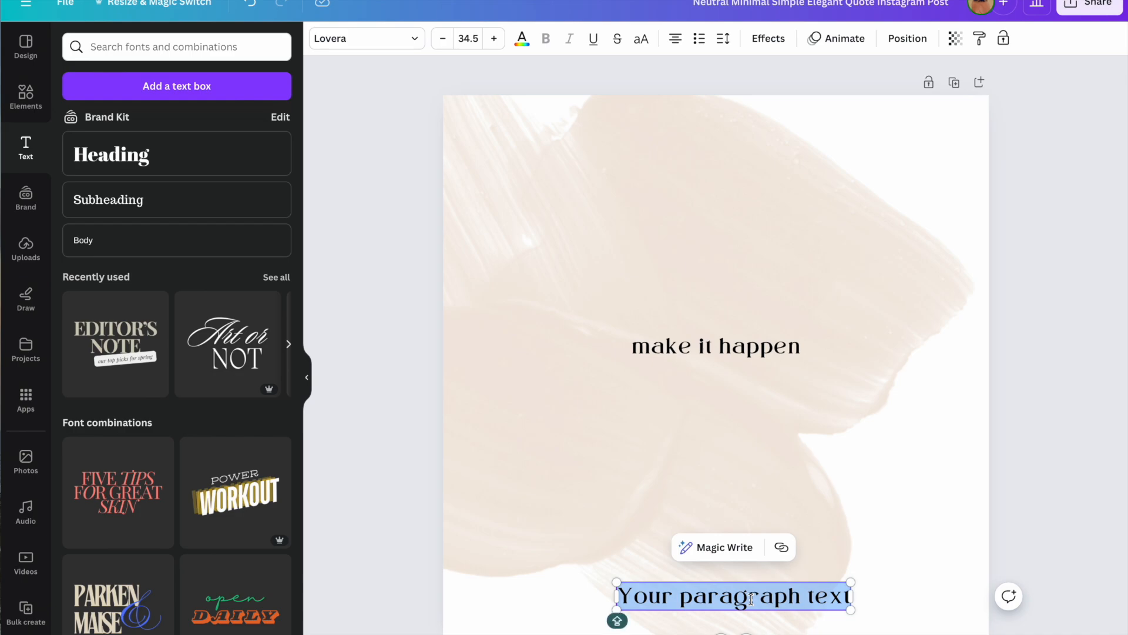
pyautogui.write('@INS')
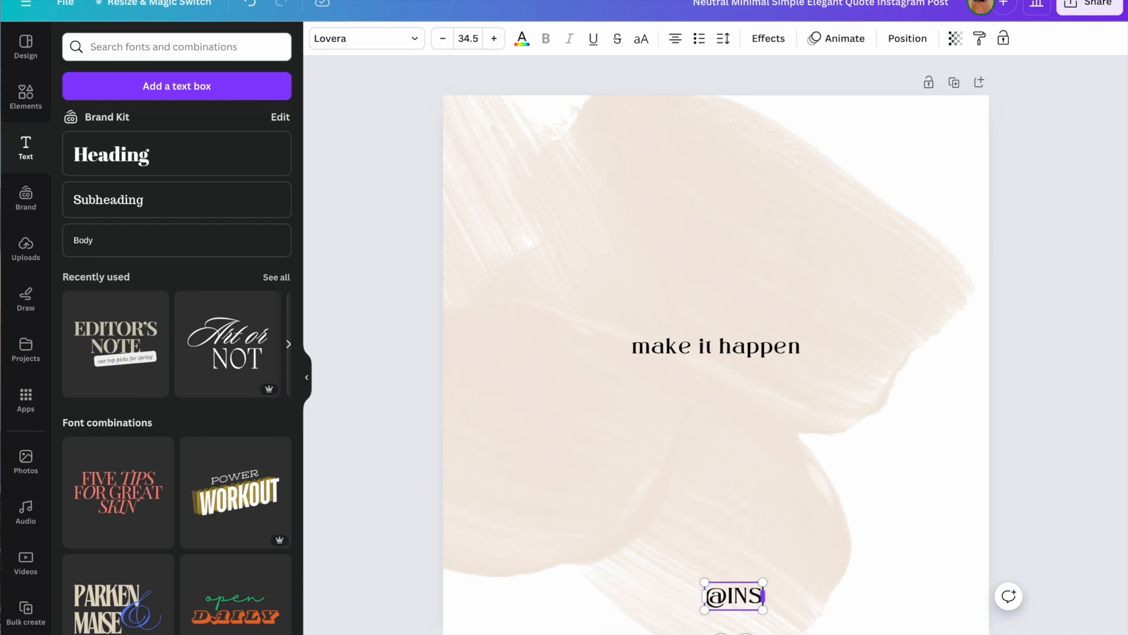
pyautogui.write('PIRED')
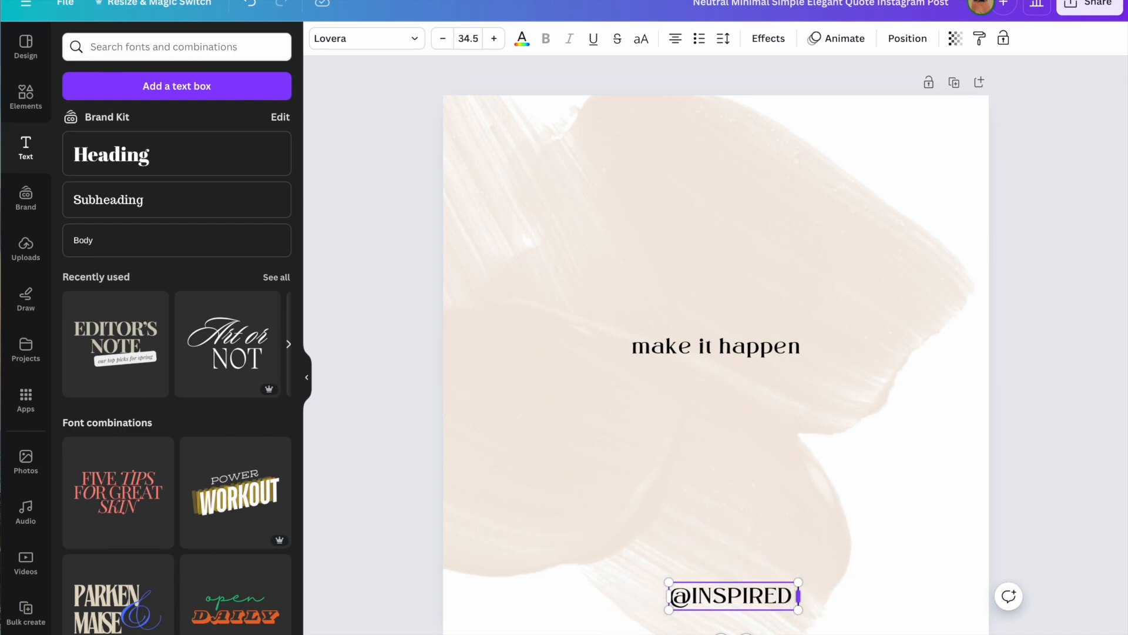
pyautogui.write('BY_MIMI')
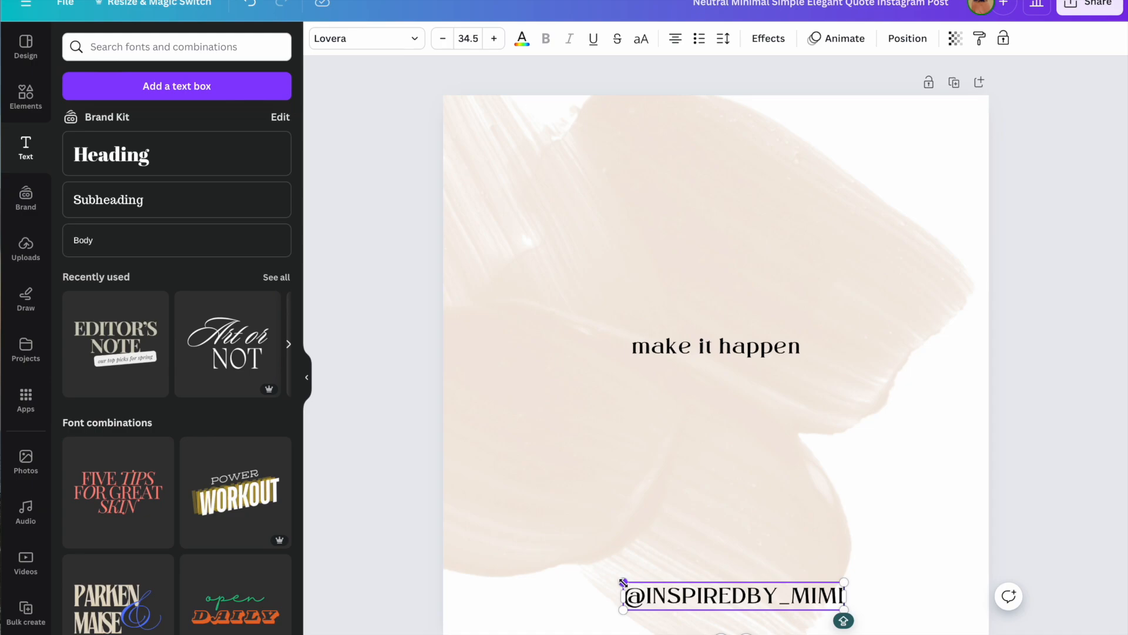
# Scale the handle text down to size 24.4 and centre it horizontally close to the post's lower edge.
pyautogui.moveTo(623, 581); pyautogui.dragTo(688, 590)
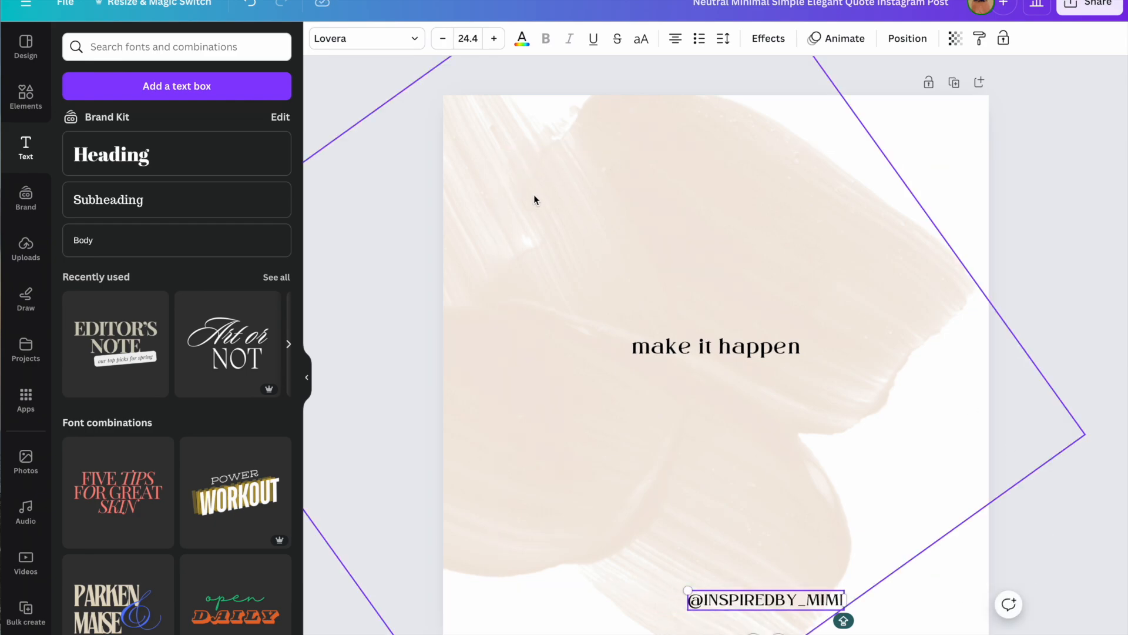
pyautogui.click(494, 39)
pyautogui.click(443, 39)
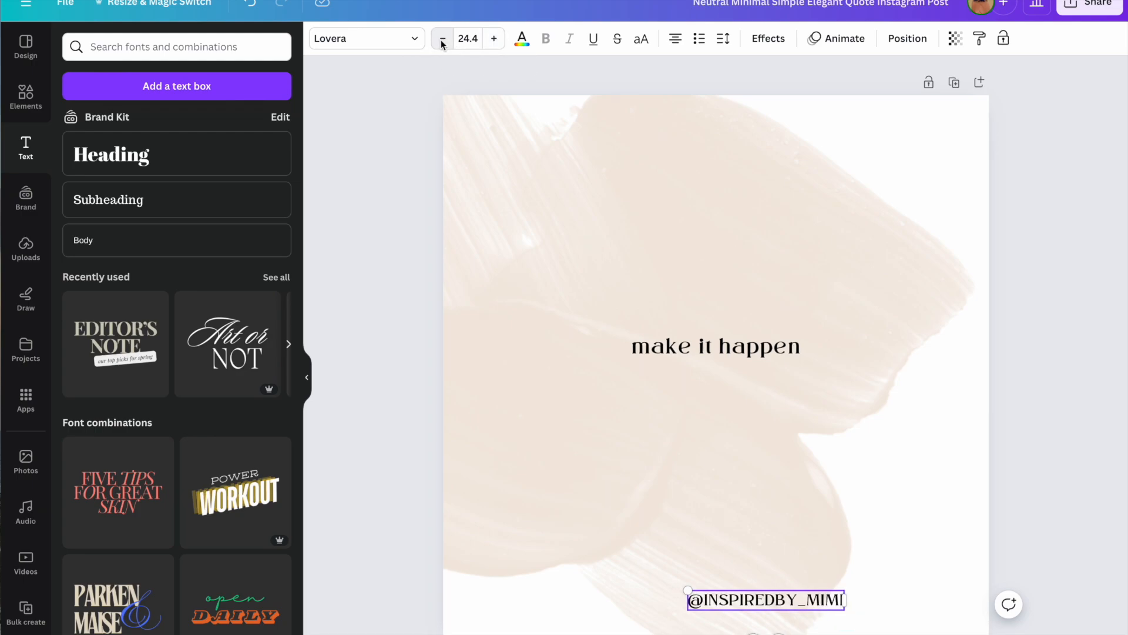
pyautogui.moveTo(767, 600); pyautogui.dragTo(717, 605)
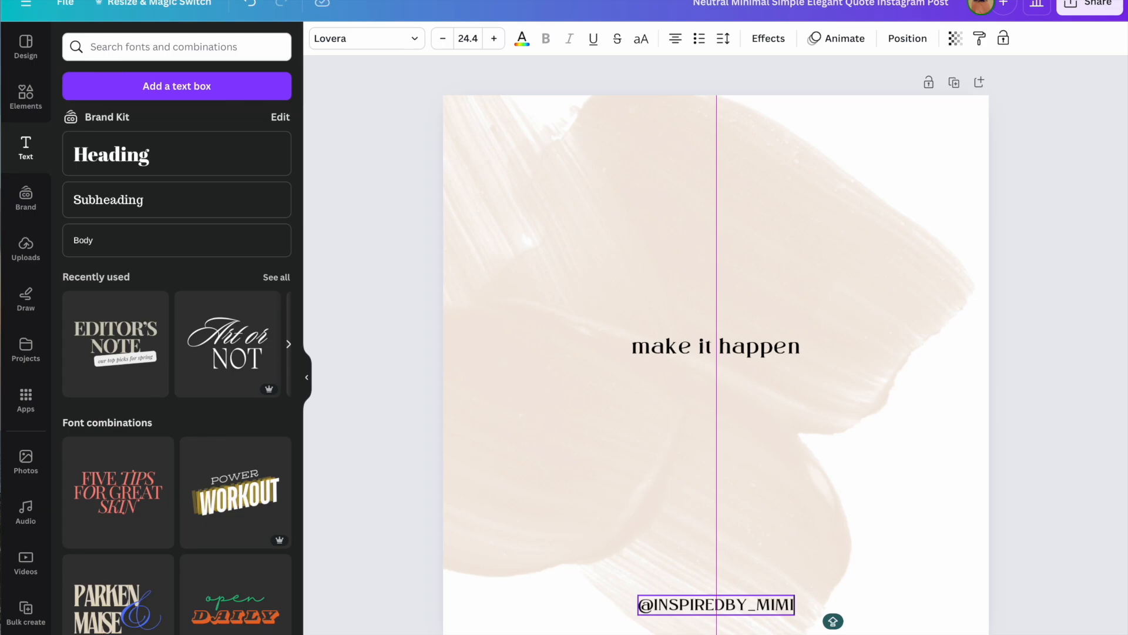
pyautogui.moveTo(716, 604); pyautogui.dragTo(716, 615)
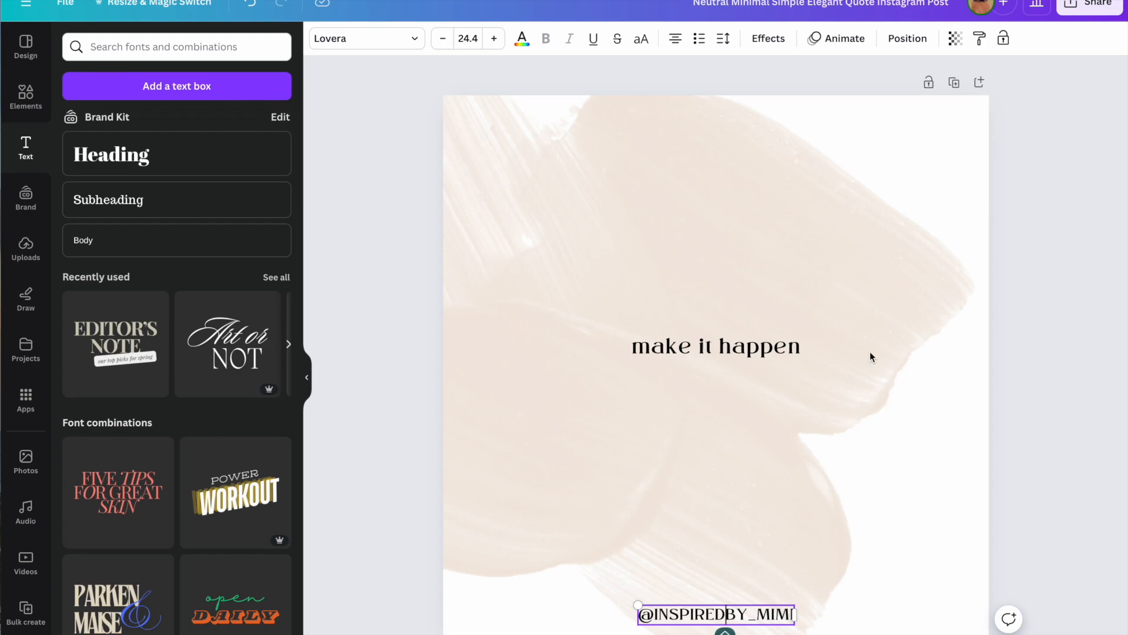
# Change the handle's font to Canva Sans, scale the text down to size 17.2, and deselect it.
pyautogui.click(415, 39)
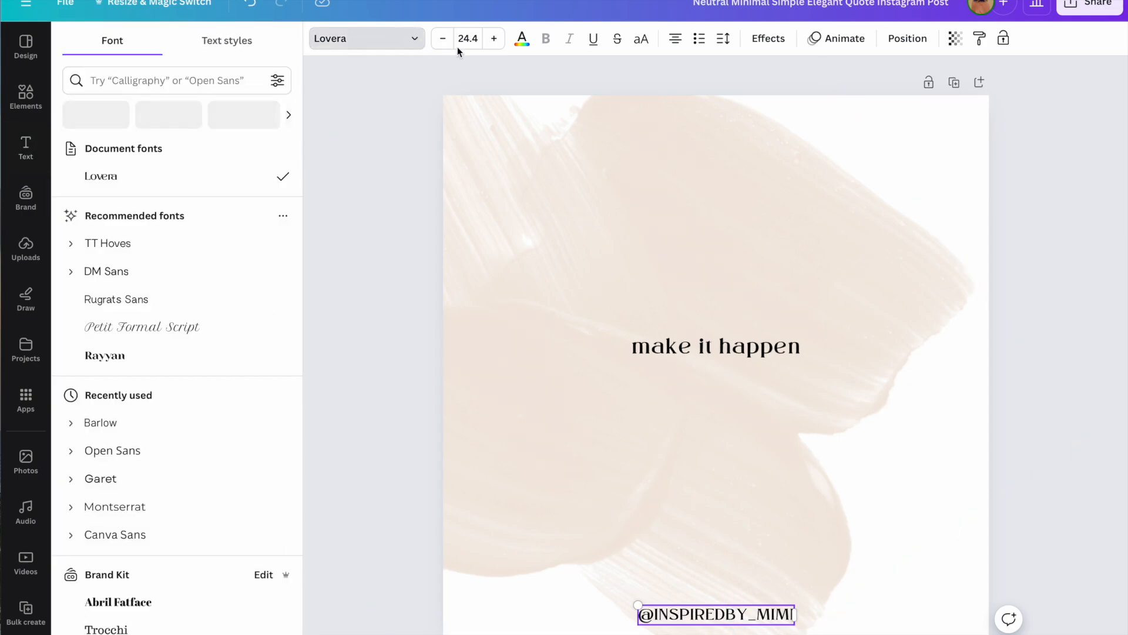
pyautogui.click(129, 535)
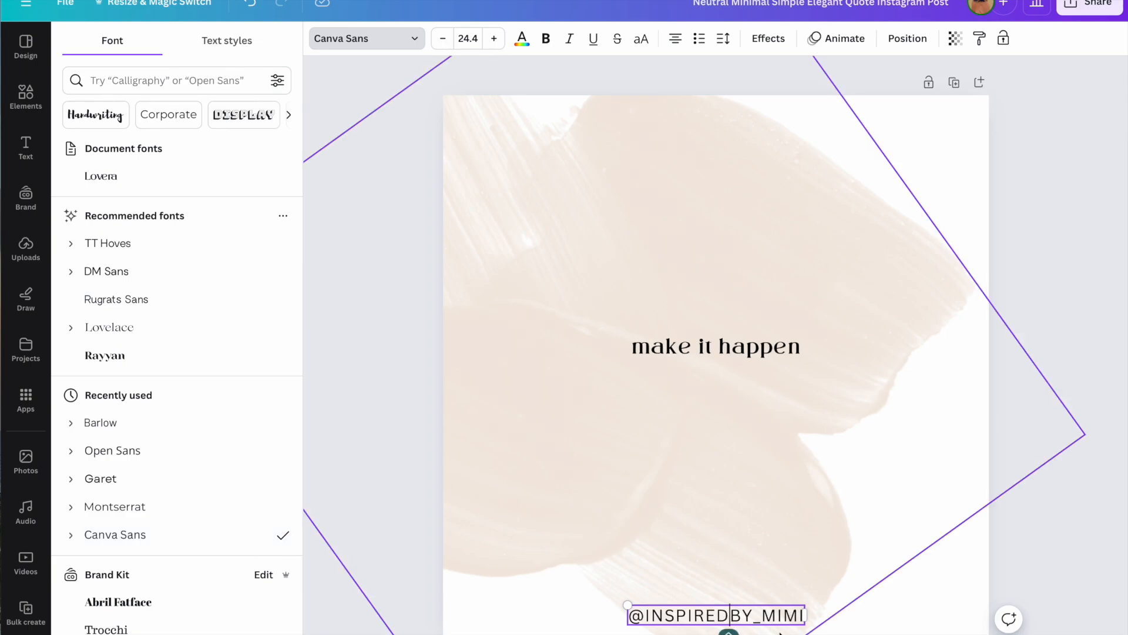
pyautogui.click(763, 618)
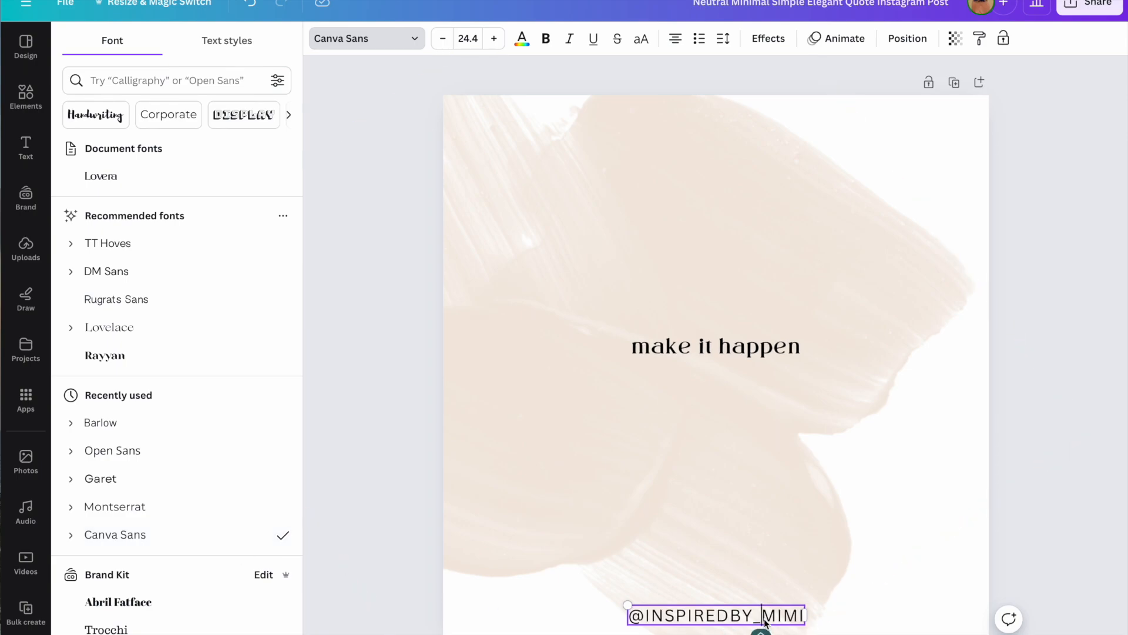
pyautogui.moveTo(627, 605); pyautogui.dragTo(659, 609)
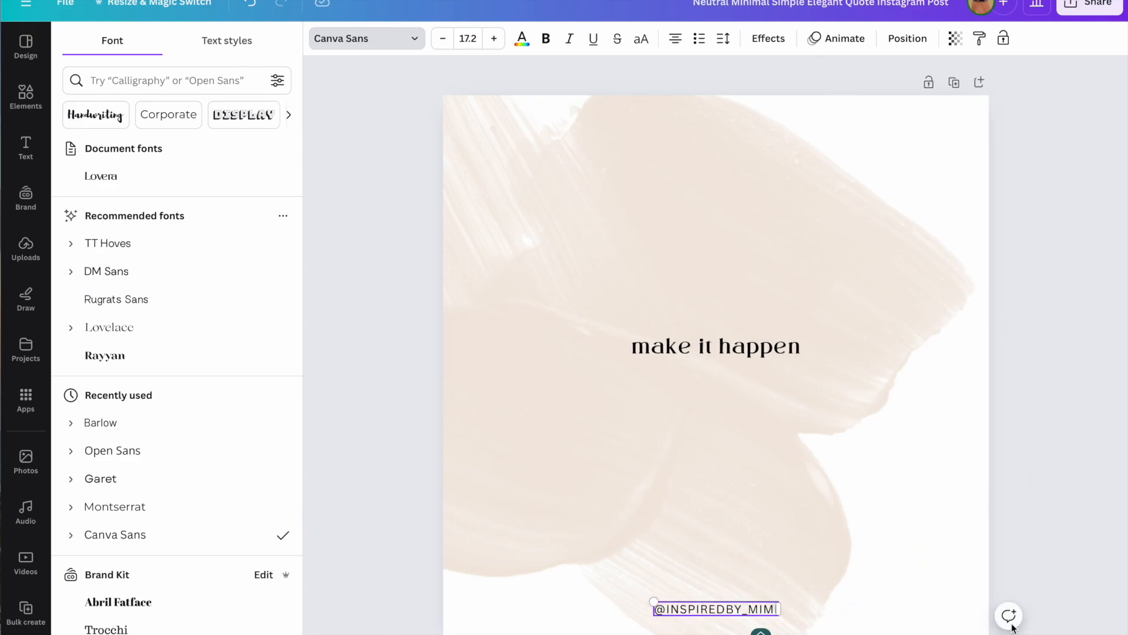
pyautogui.press('Escape')
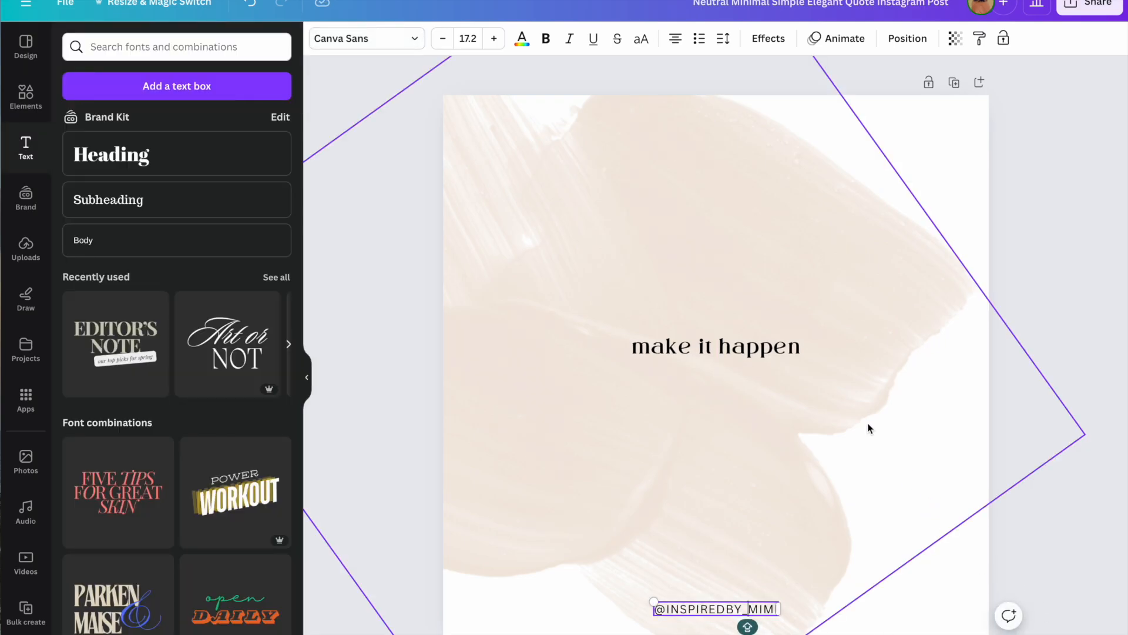
pyautogui.click(891, 256)
pyautogui.moveTo(936, 265)
pyautogui.mouseDown()
pyautogui.moveTo(928, 271)
pyautogui.moveTo(936, 265)
pyautogui.mouseUp()
pyautogui.click(1078, 264)
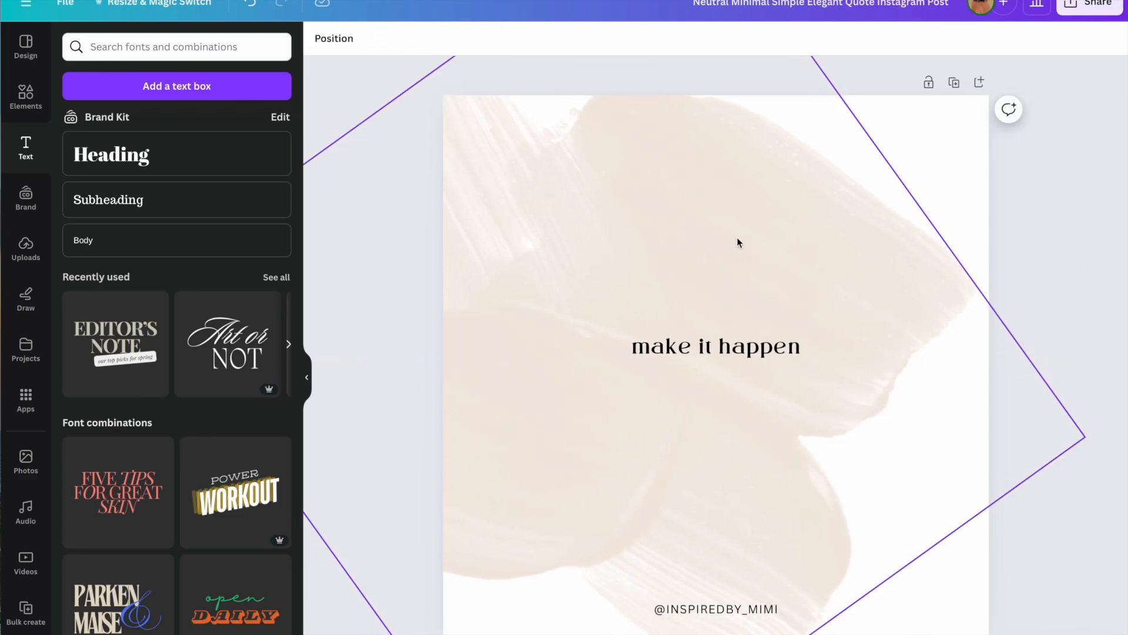
# Search the elements library for smudge and show all of the matching graphics.
pyautogui.click(26, 101)
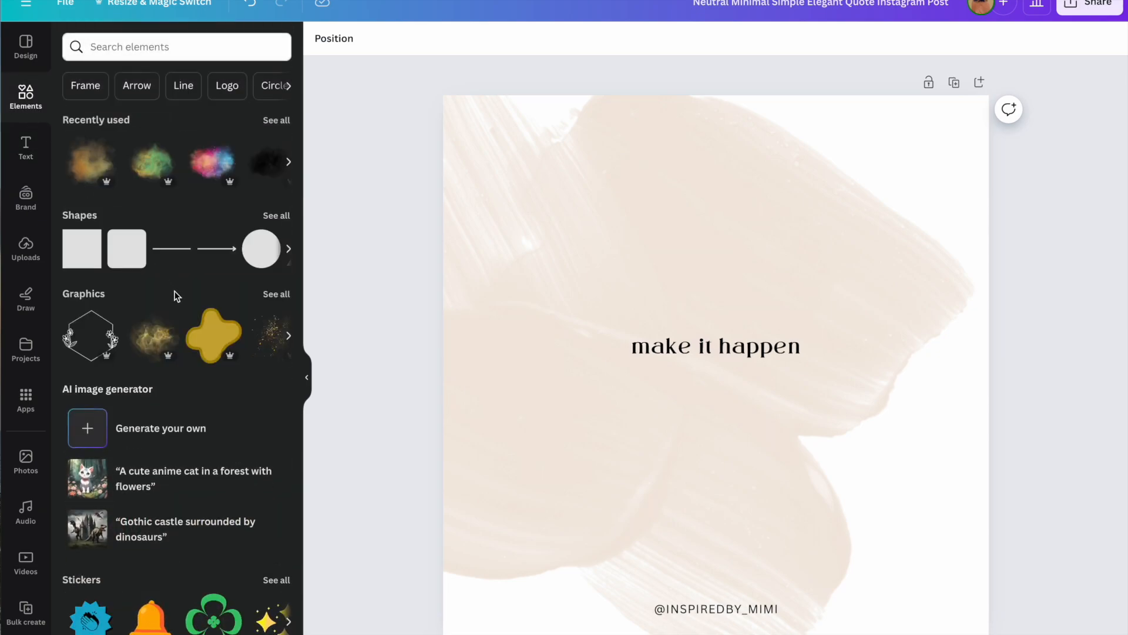
pyautogui.scroll(-1, 175, 296)
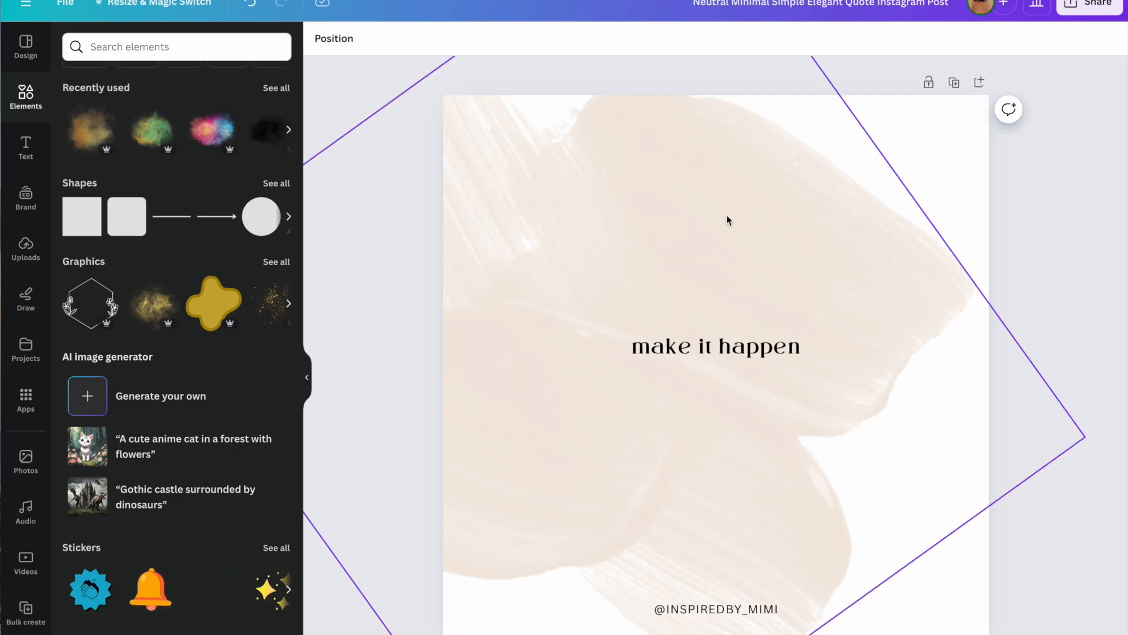
pyautogui.click(206, 46)
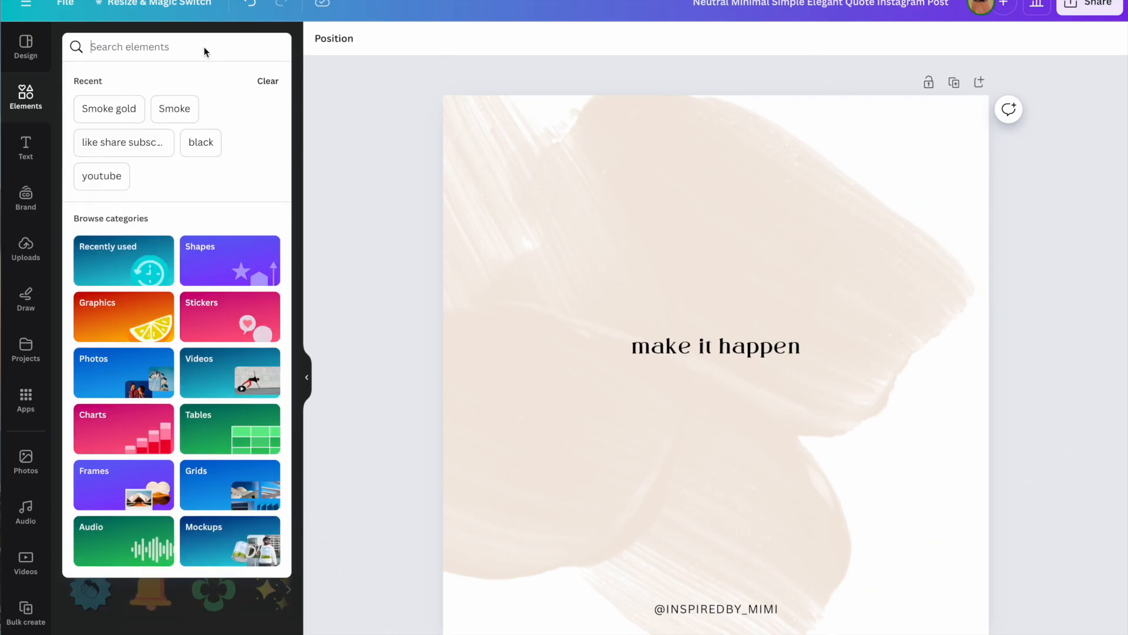
pyautogui.write('SMUG')
pyautogui.press('BackSpace')
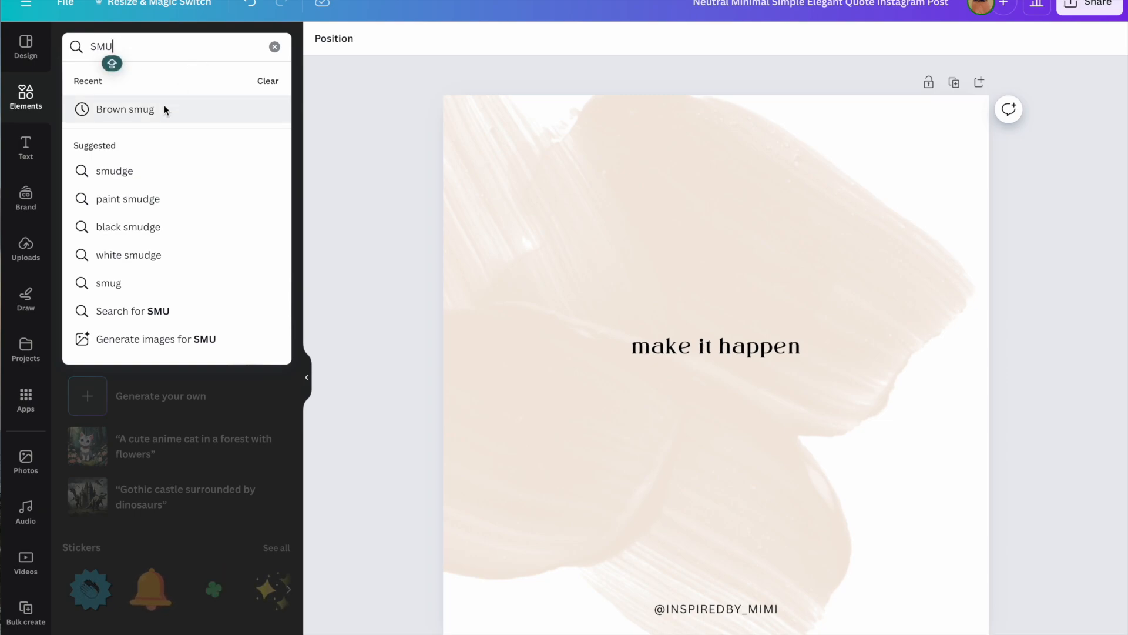
pyautogui.click(107, 170)
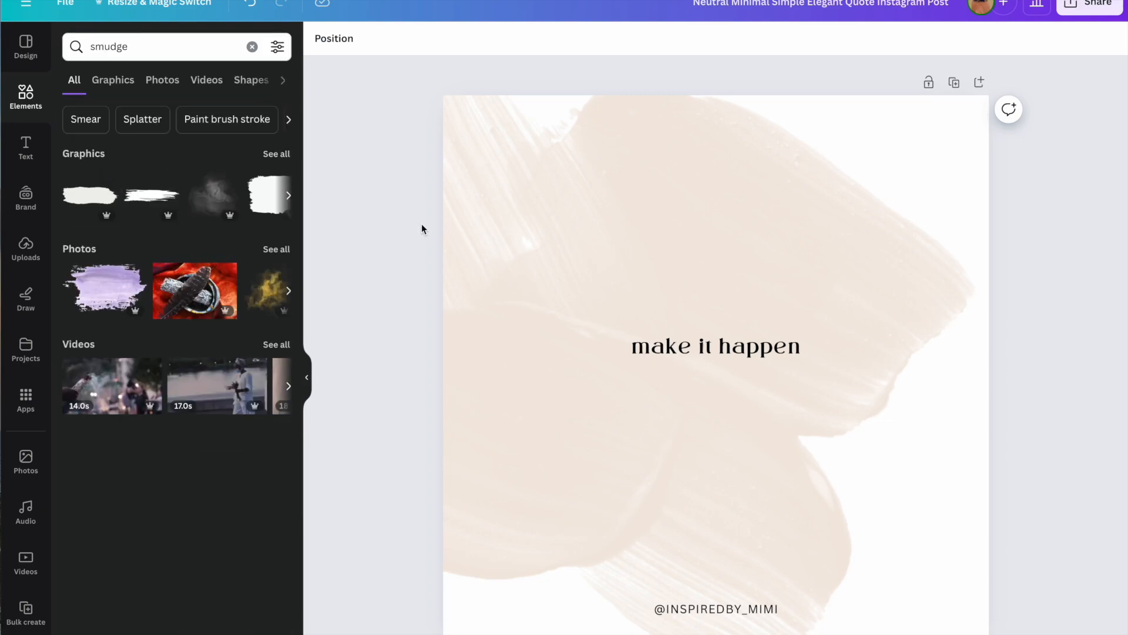
pyautogui.hscroll(3, 241, 180)
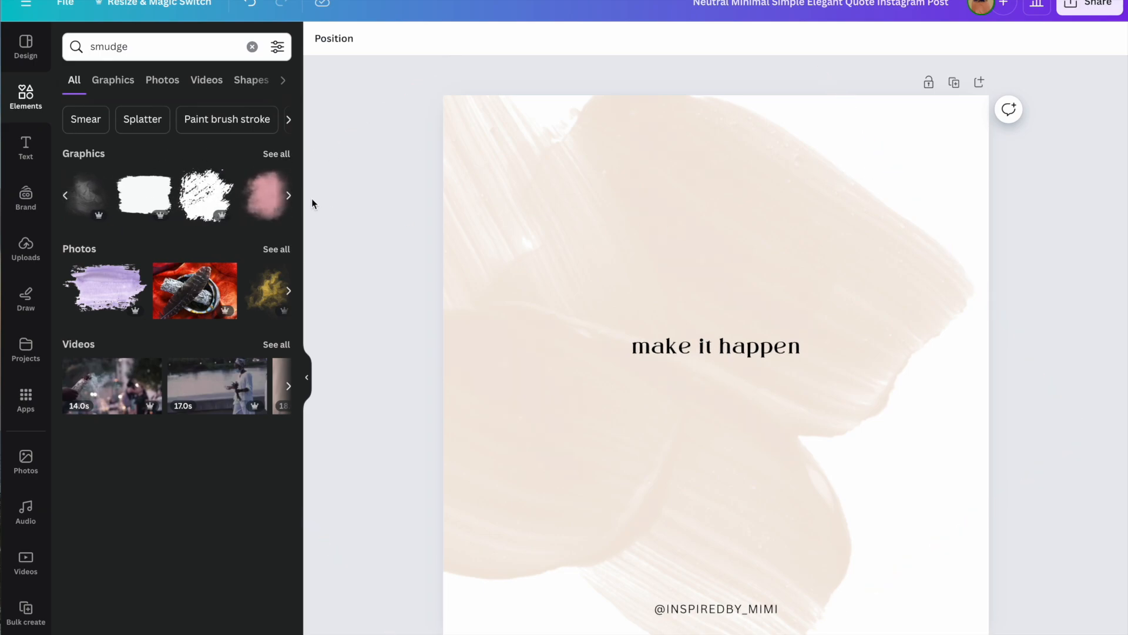
pyautogui.click(271, 153)
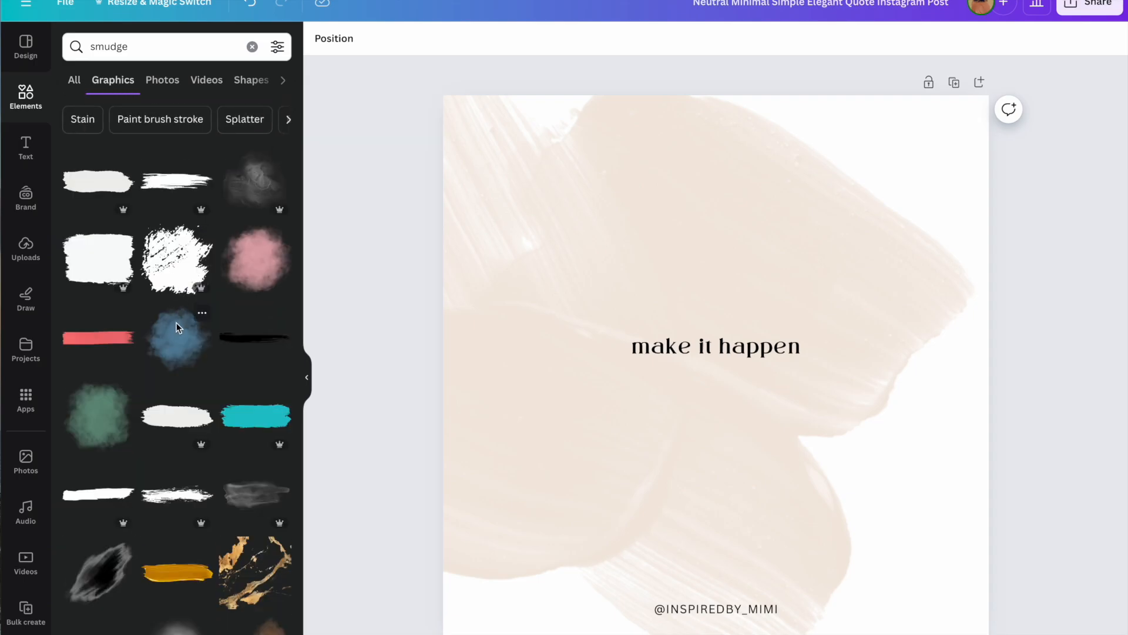
# Add the gold marble graphic from the smudge results to the post and enlarge it past the post's upper-left corner.
pyautogui.scroll(-4, 176, 322)
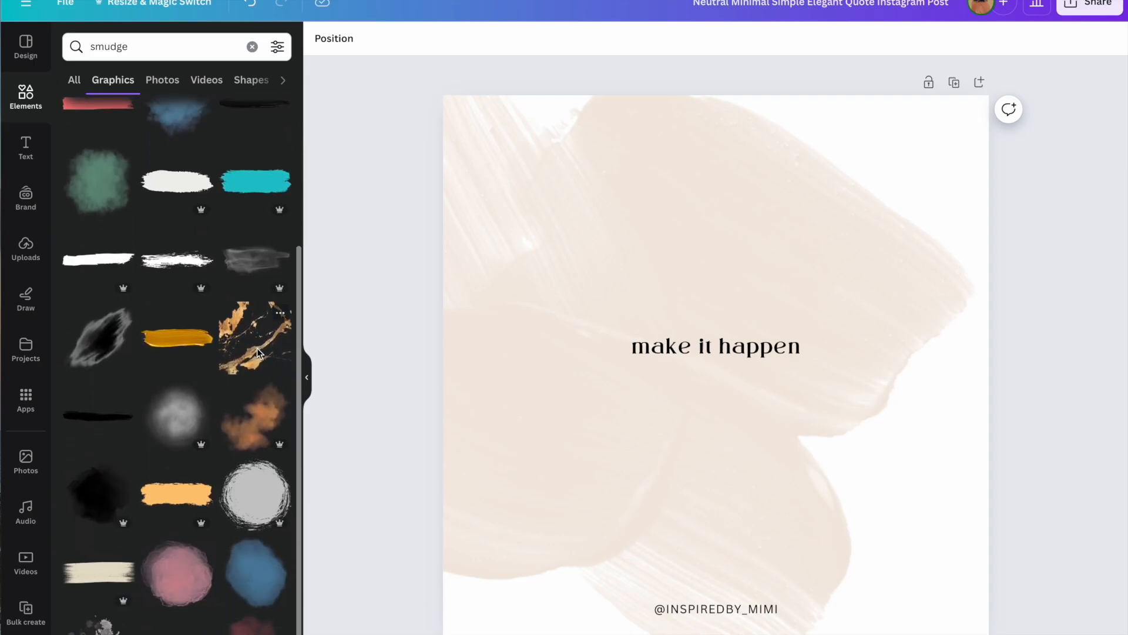
pyautogui.click(253, 352)
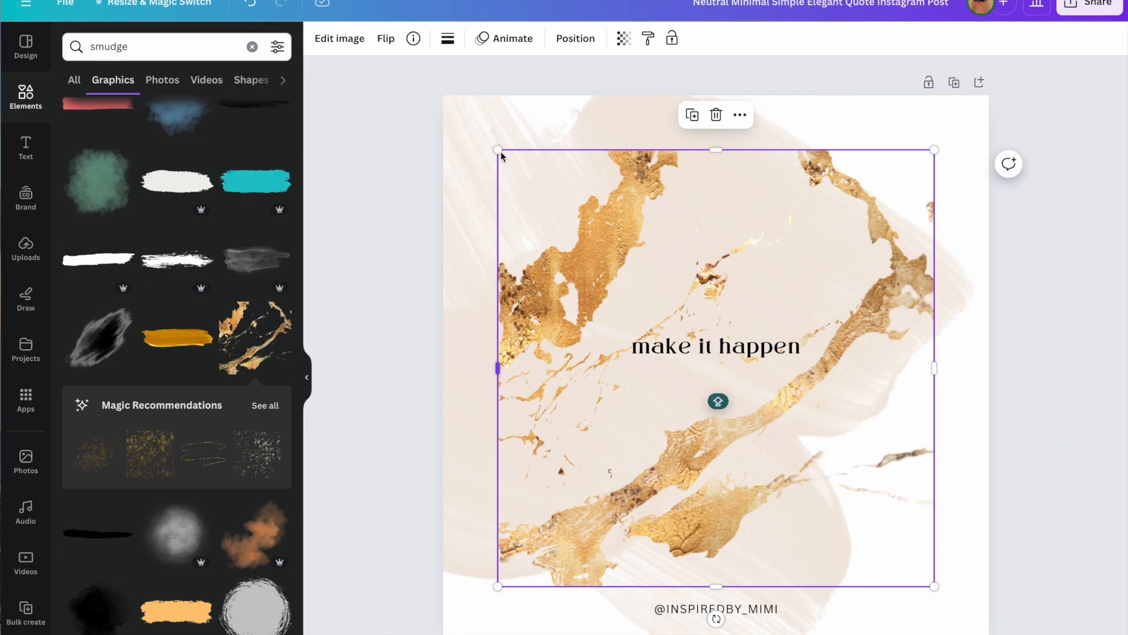
pyautogui.moveTo(497, 150); pyautogui.dragTo(369, 111)
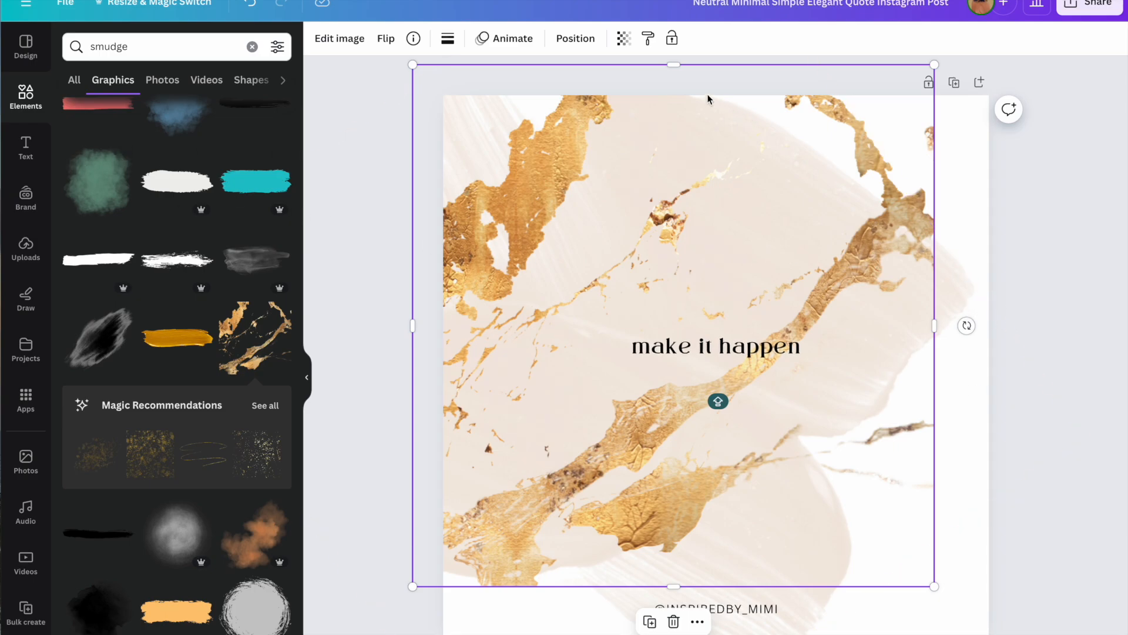
# Set the gold marble graphic's transparency to 29 and deselect it.
pyautogui.click(624, 38)
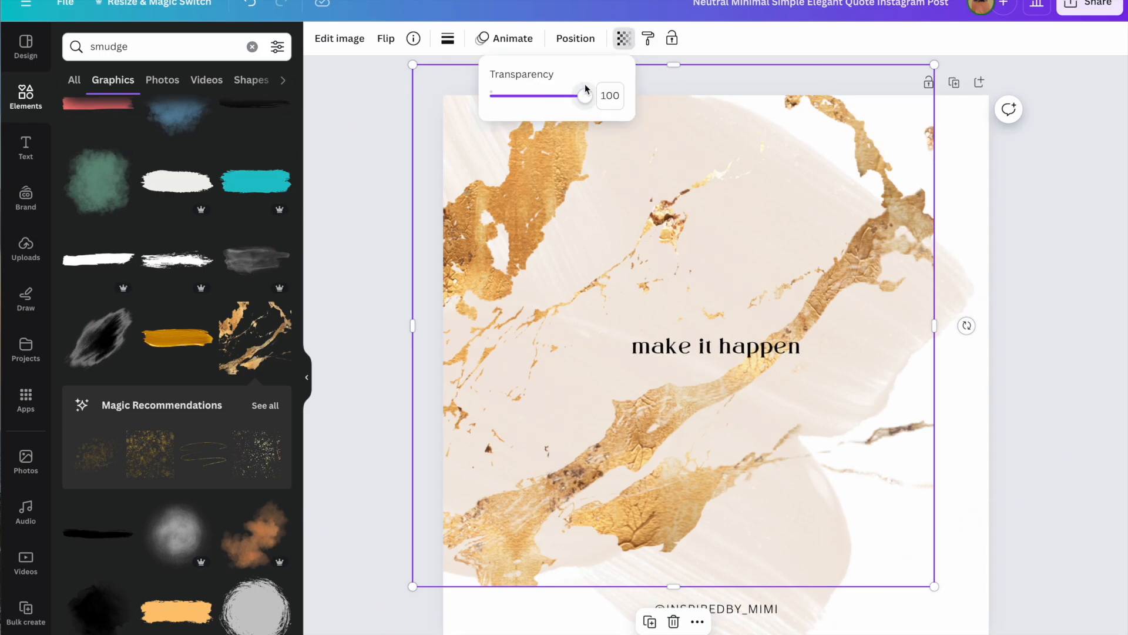
pyautogui.moveTo(585, 97); pyautogui.dragTo(517, 98)
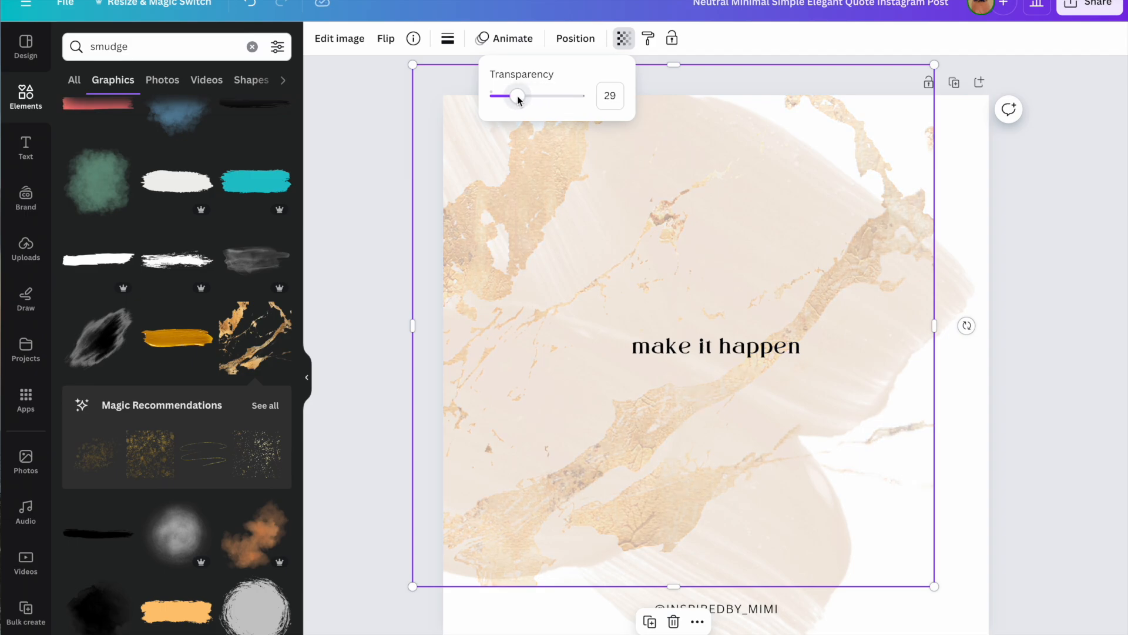
pyautogui.click(1076, 233)
pyautogui.click(1060, 233)
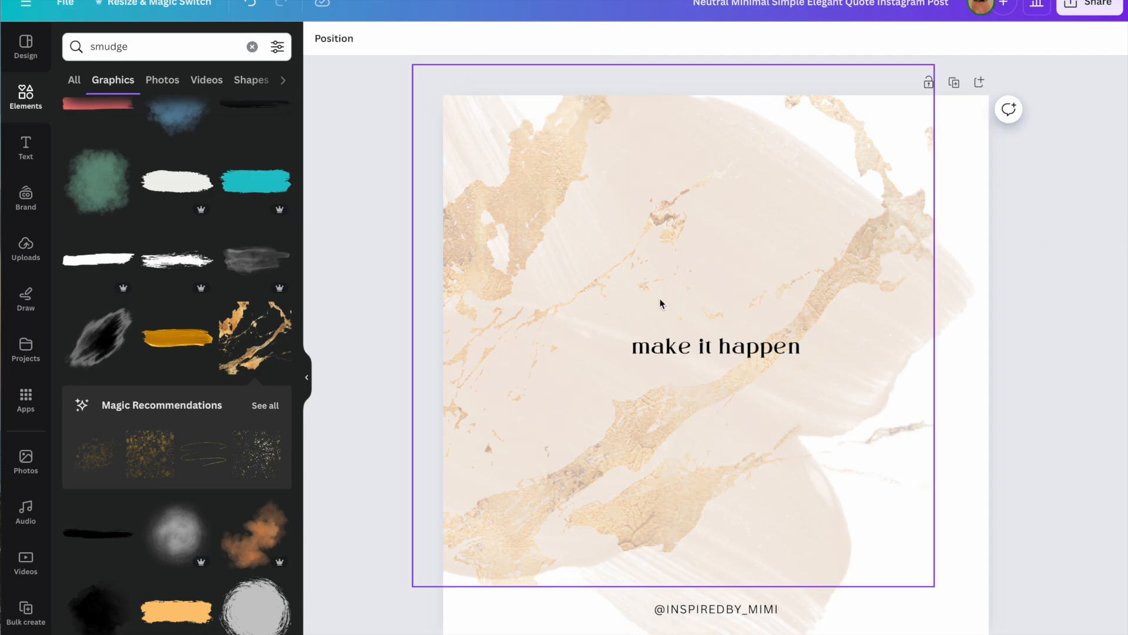
# Delete the gold marble graphic from the post.
pyautogui.scroll(-2, 166, 388)
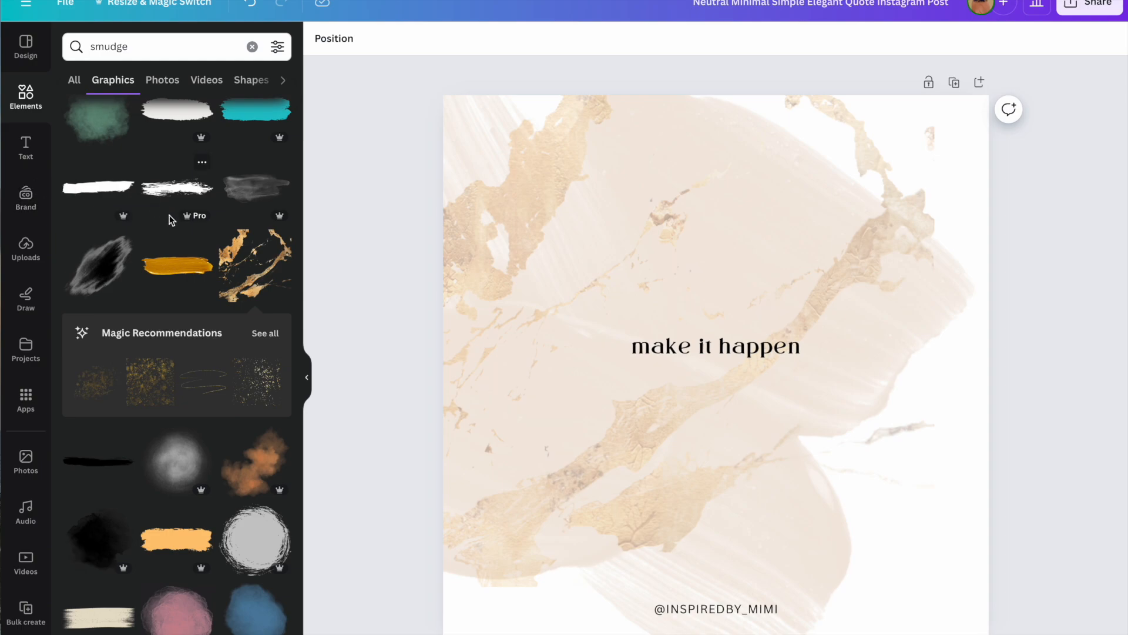
pyautogui.click(842, 219)
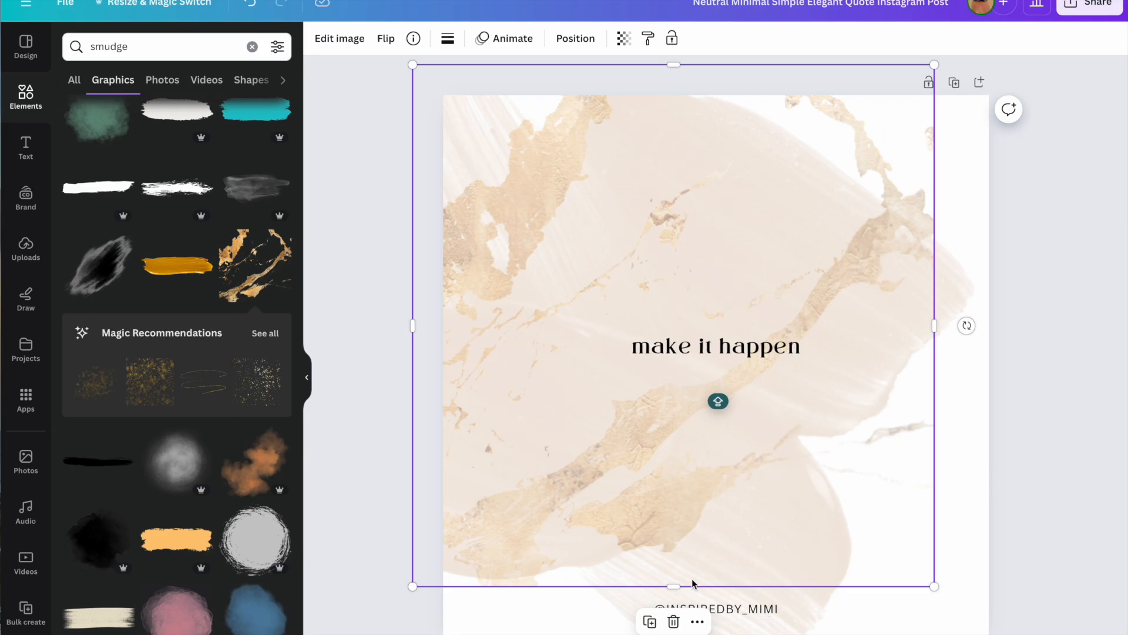
pyautogui.click(674, 621)
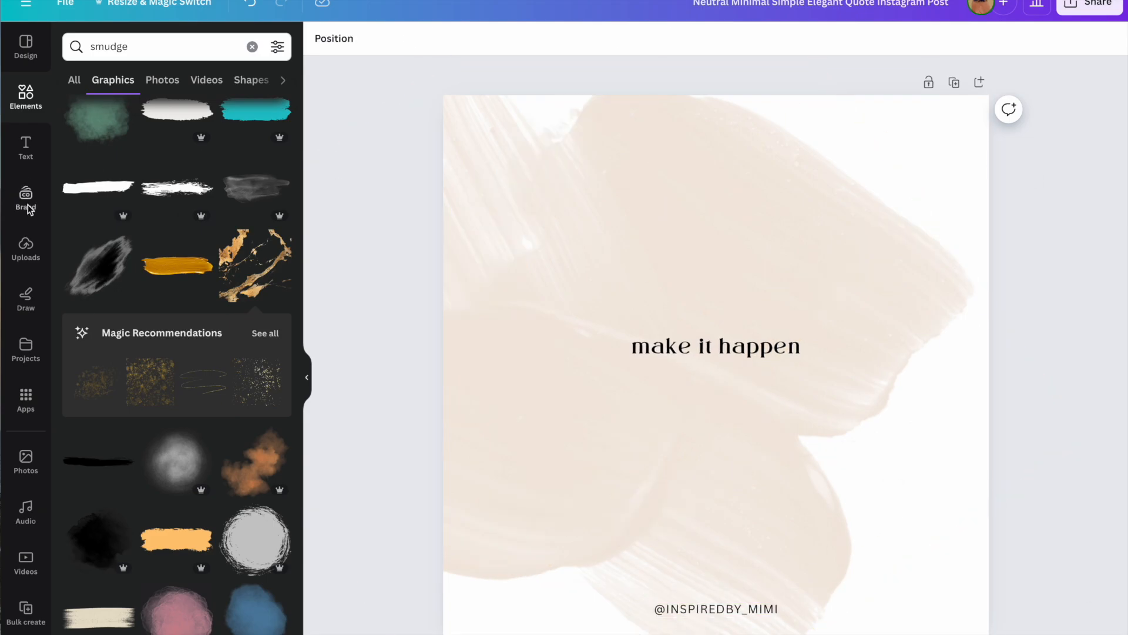
# Browse the smudge graphics, add the gold marble graphic again, and enlarge it to align with the post's upper-left corner.
pyautogui.scroll(-7, 141, 260)
pyautogui.scroll(-3, 140, 259)
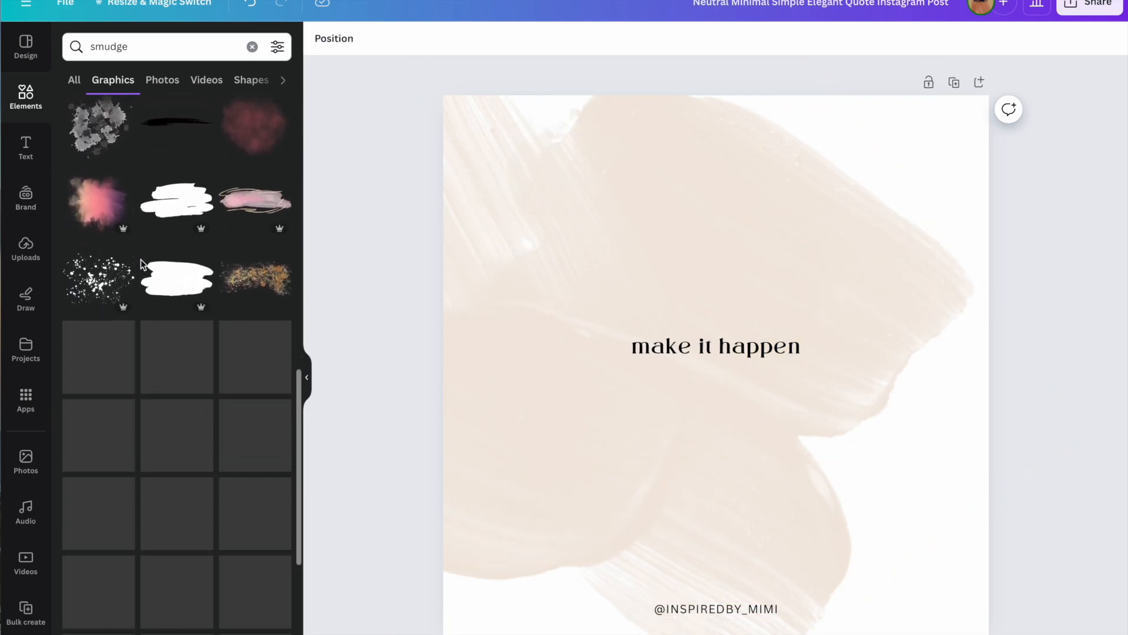
pyautogui.scroll(-1, 139, 259)
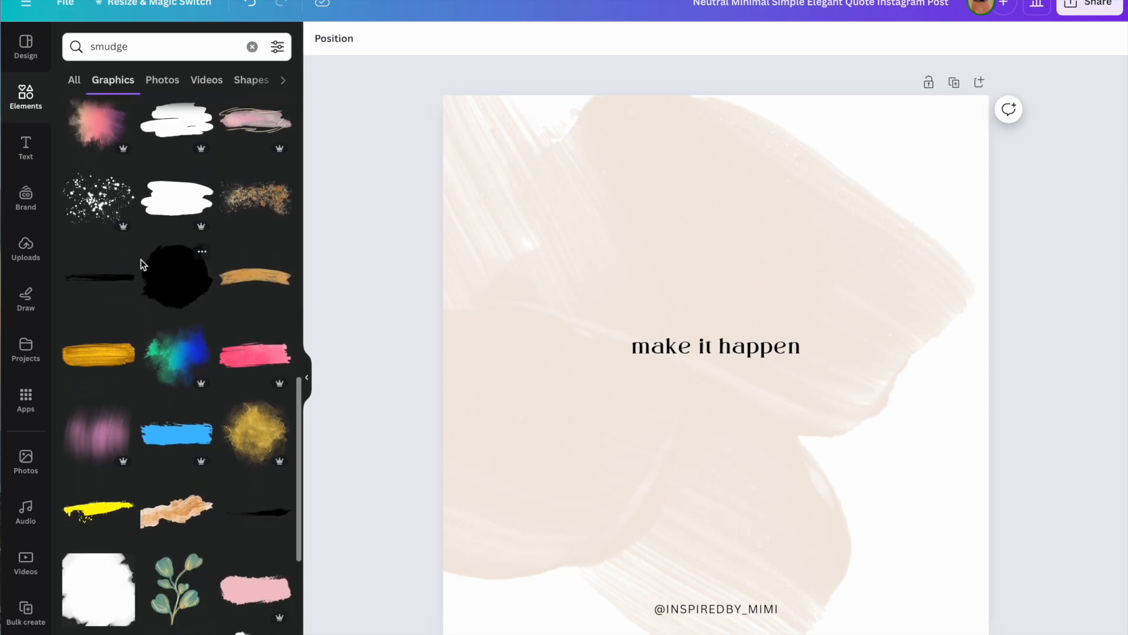
pyautogui.scroll(-1, 140, 259)
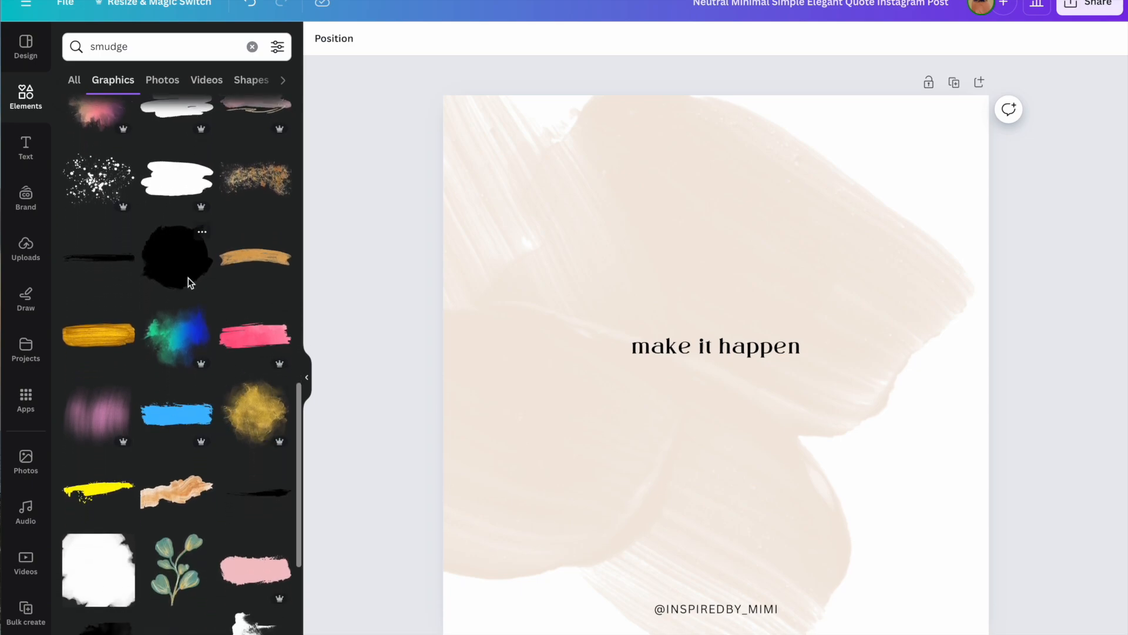
pyautogui.scroll(10, 185, 273)
pyautogui.scroll(4, 185, 270)
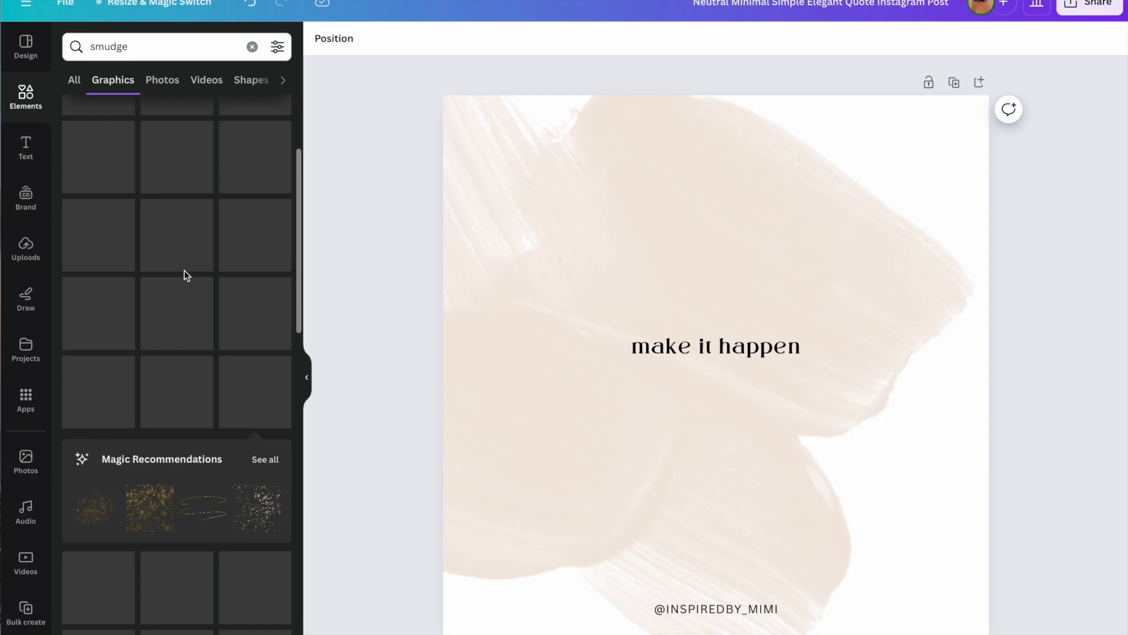
pyautogui.scroll(-4, 184, 270)
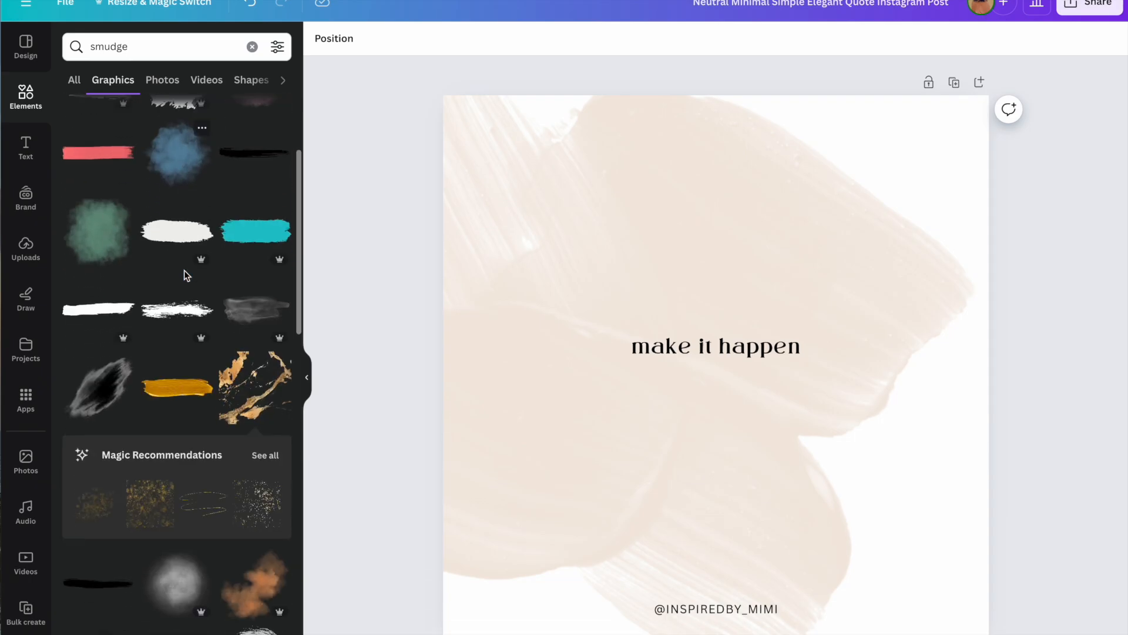
pyautogui.click(268, 288)
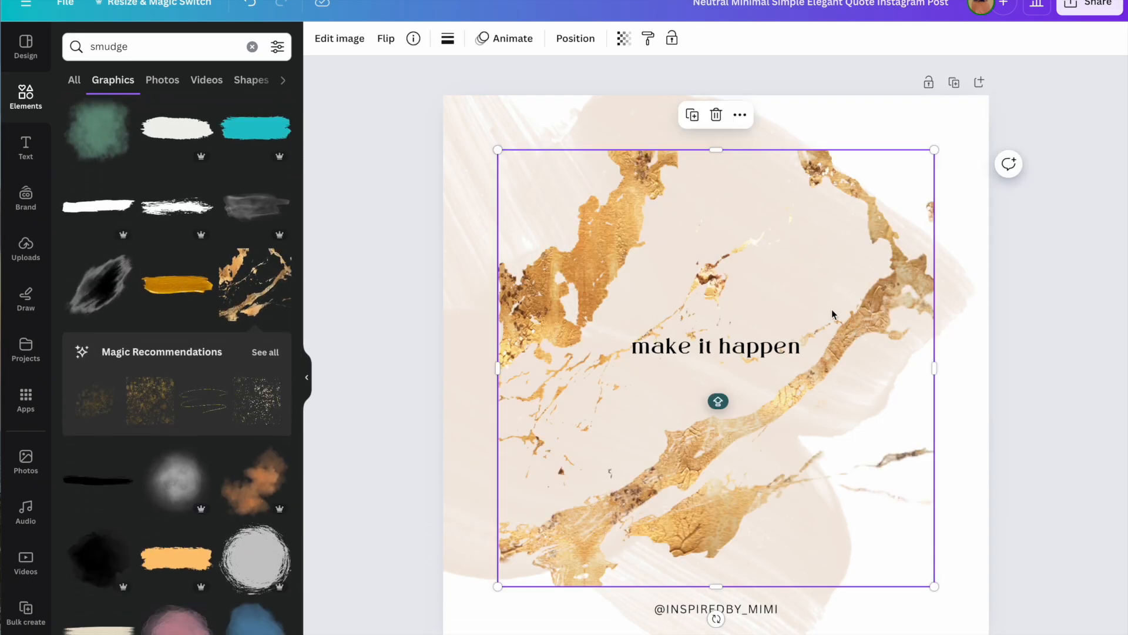
pyautogui.moveTo(498, 150); pyautogui.dragTo(421, 111)
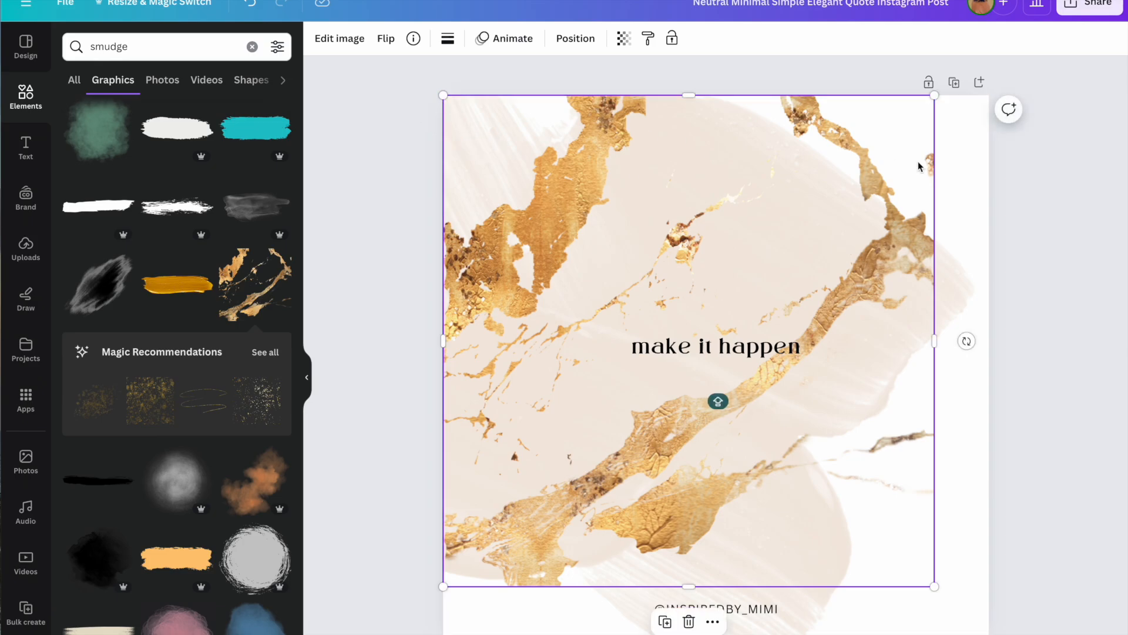
# Fade the gold marble graphic by lowering its transparency value to roughly the middle of the range.
pyautogui.click(624, 39)
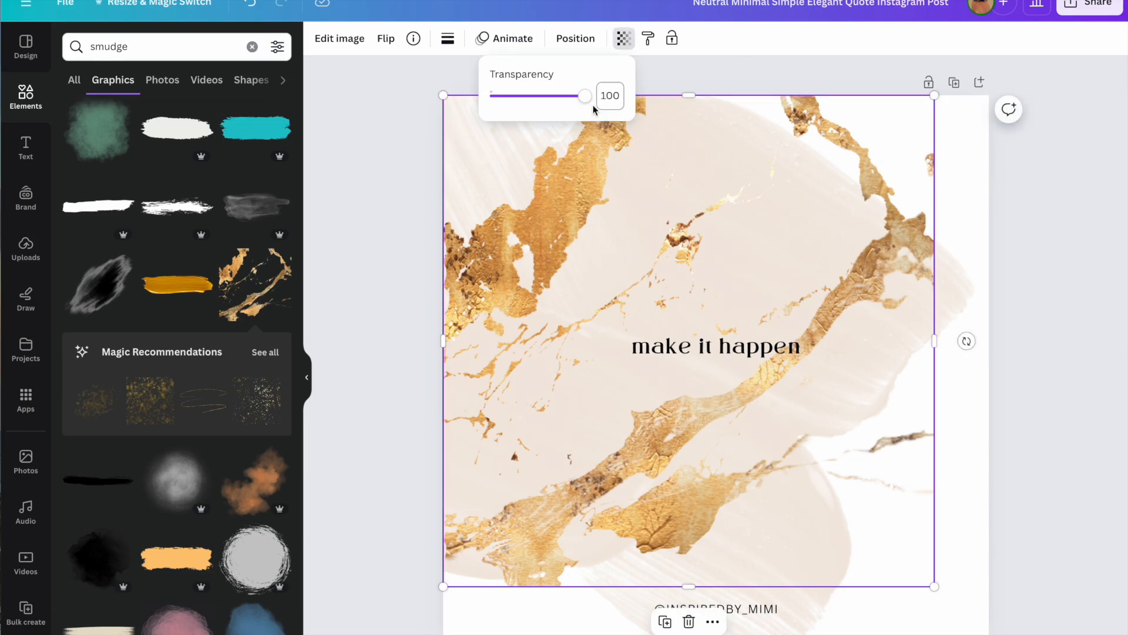
pyautogui.moveTo(583, 97); pyautogui.dragTo(539, 98)
pyautogui.click(760, 351)
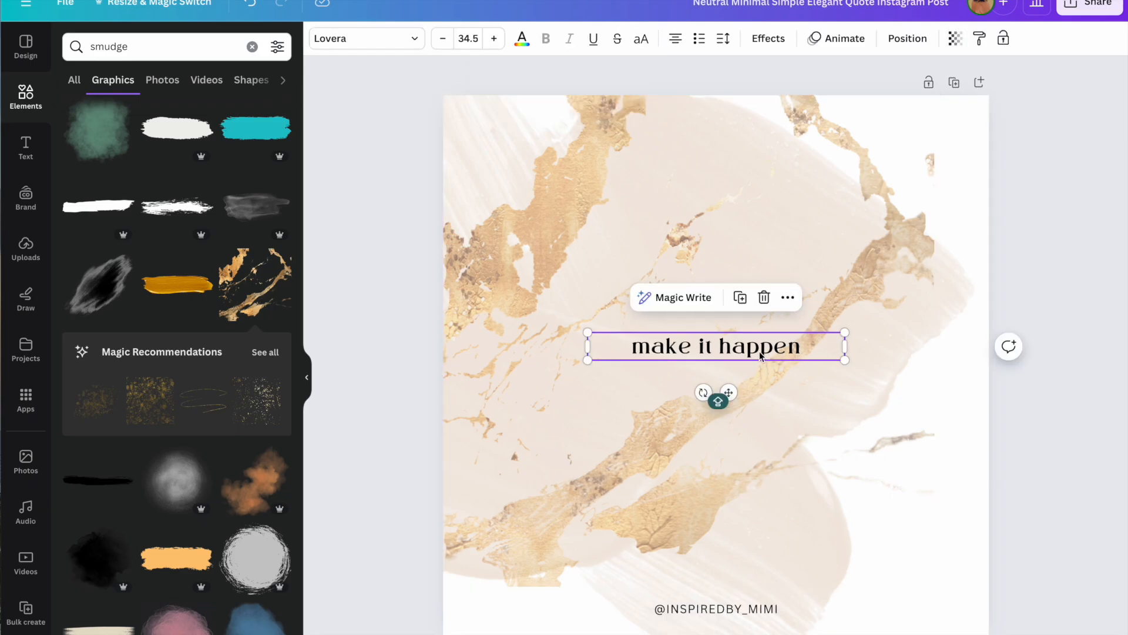
# Replace the quote text with "THERE POST ARE FOR PARENTING TIP FOR THE SUMMER".
pyautogui.click(755, 351)
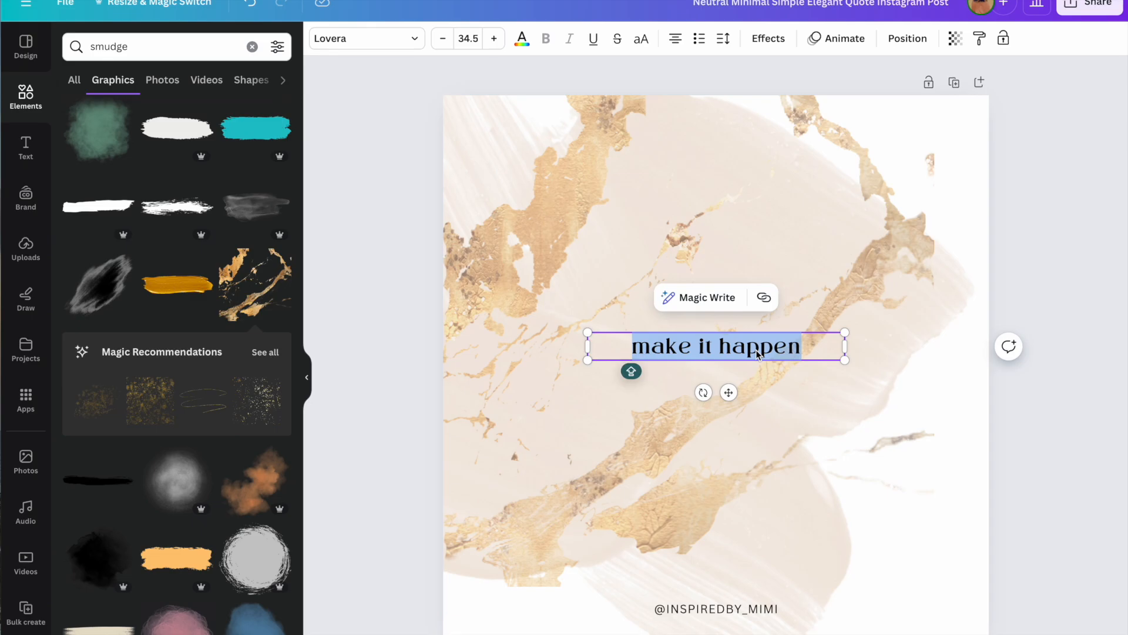
pyautogui.write('MAKE')
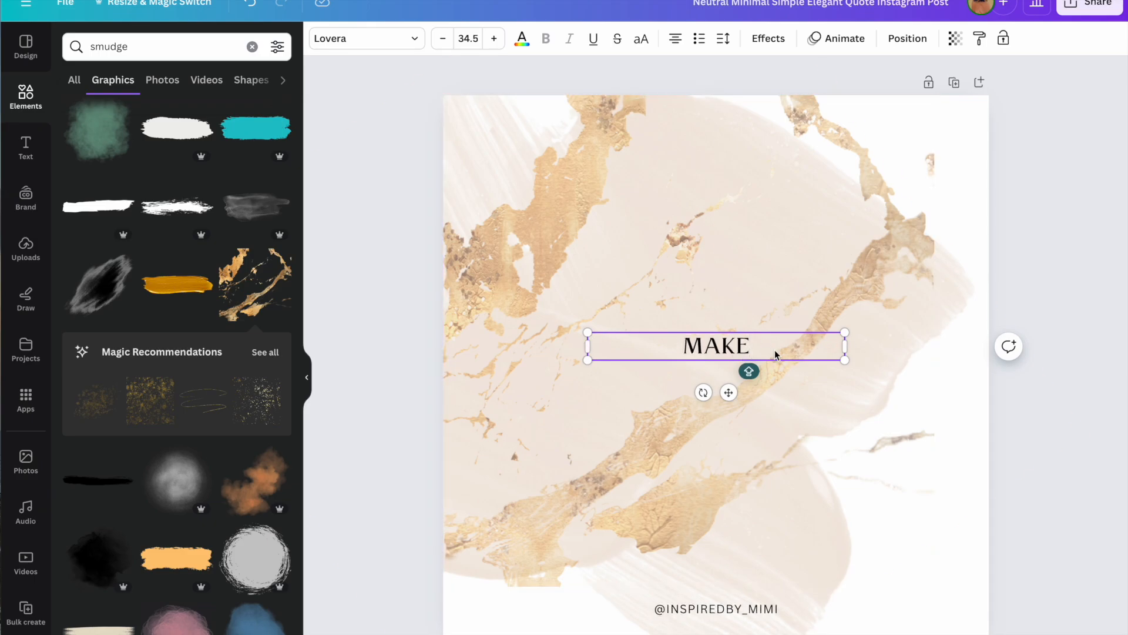
pyautogui.press('BackSpace')
pyautogui.press('BackSpace')
pyautogui.press('BackSpace')
pyautogui.press('BackSpace')
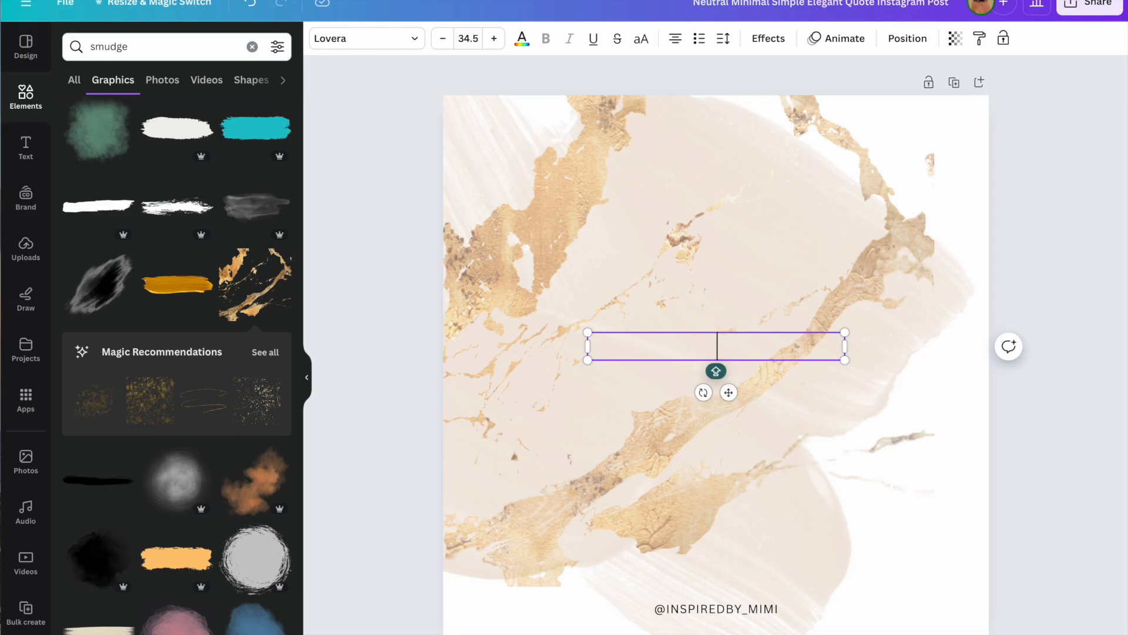
pyautogui.write('THERE POST ARE FOR PARENTING TIP FOR THE SU')
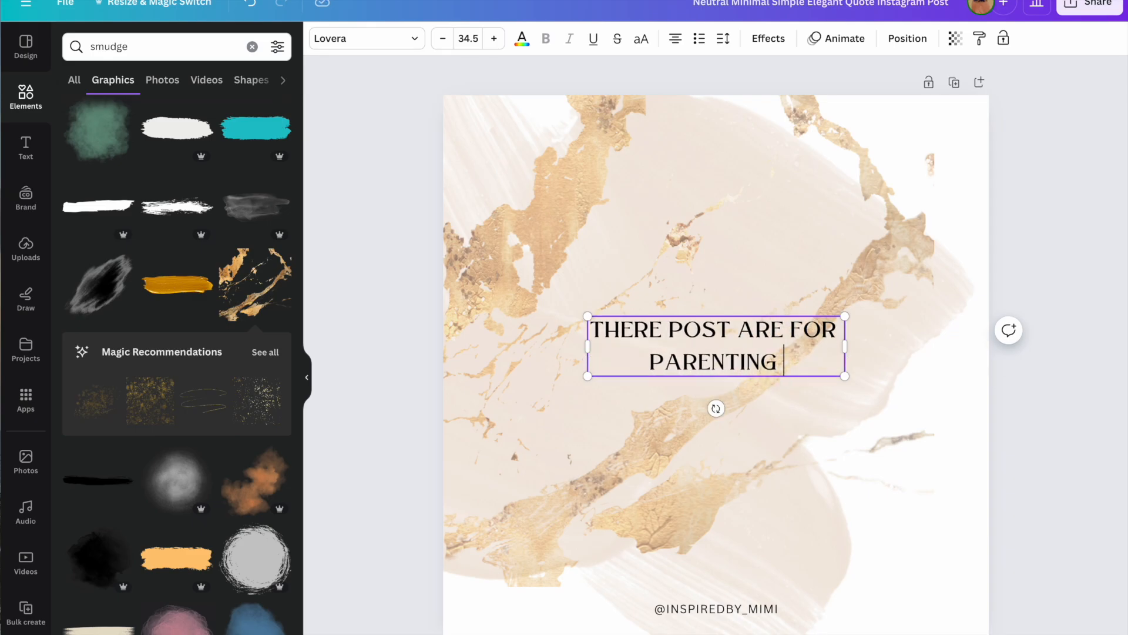
pyautogui.write('MMER')
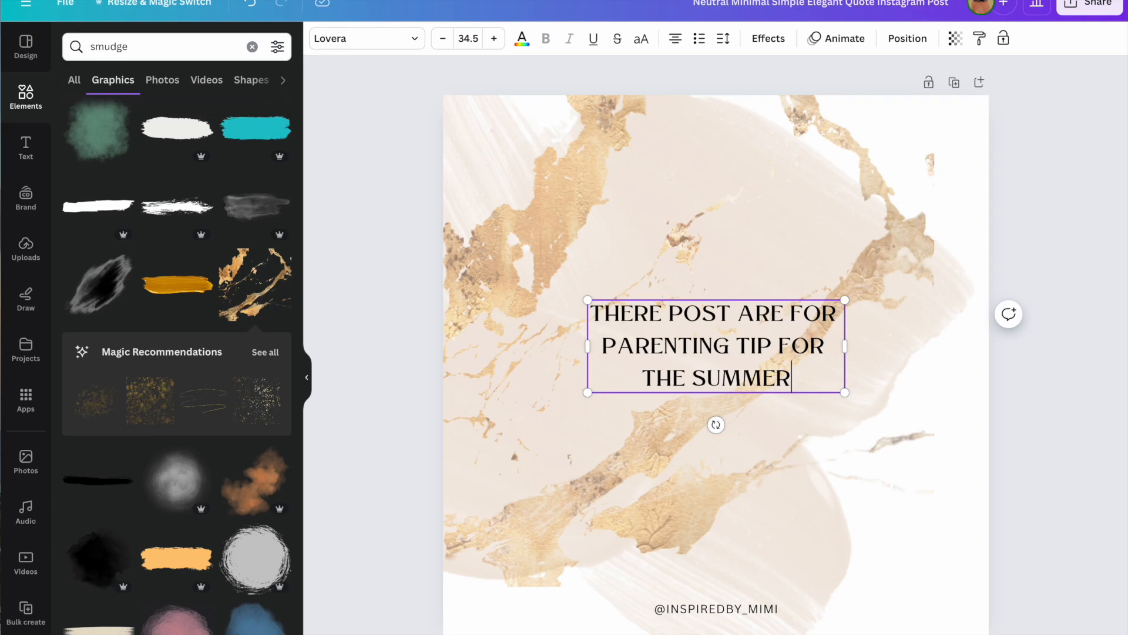
# Widen the quote's text box on both sides until it fits on two lines, and centre it on the post.
pyautogui.moveTo(586, 352); pyautogui.dragTo(511, 352)
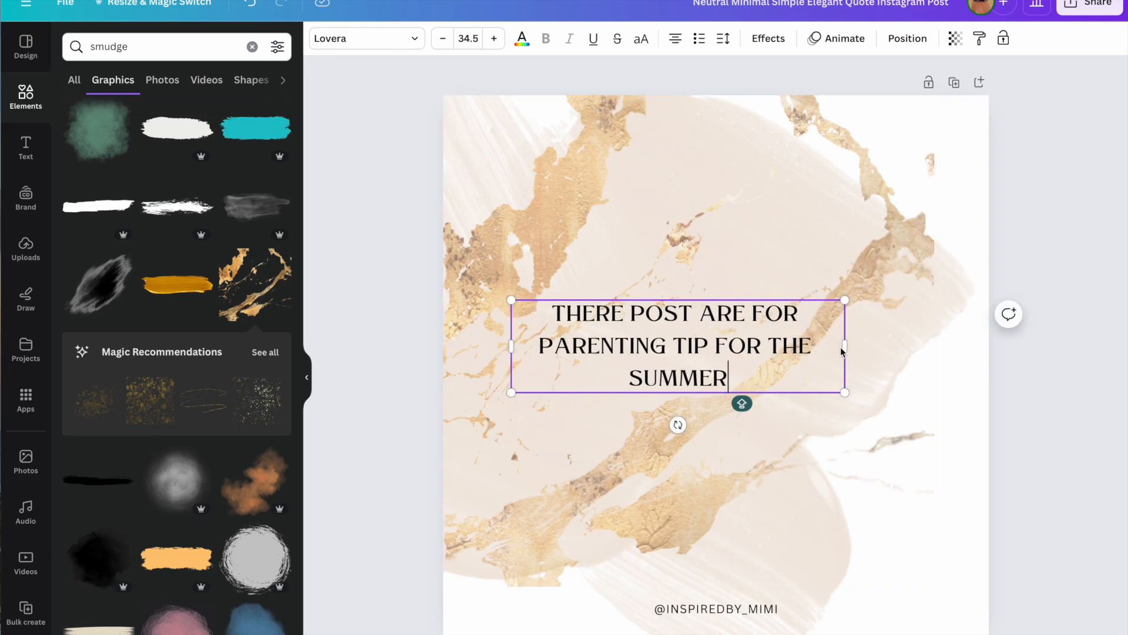
pyautogui.moveTo(844, 352); pyautogui.dragTo(899, 353)
pyautogui.click(849, 355)
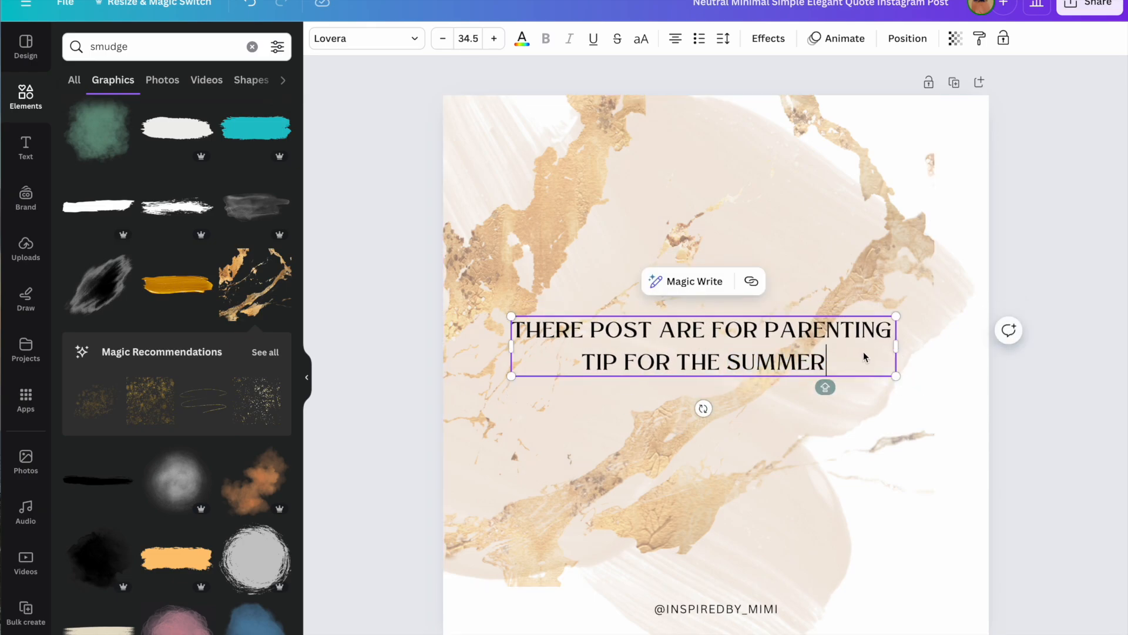
pyautogui.click(830, 417)
pyautogui.moveTo(734, 367); pyautogui.dragTo(748, 383)
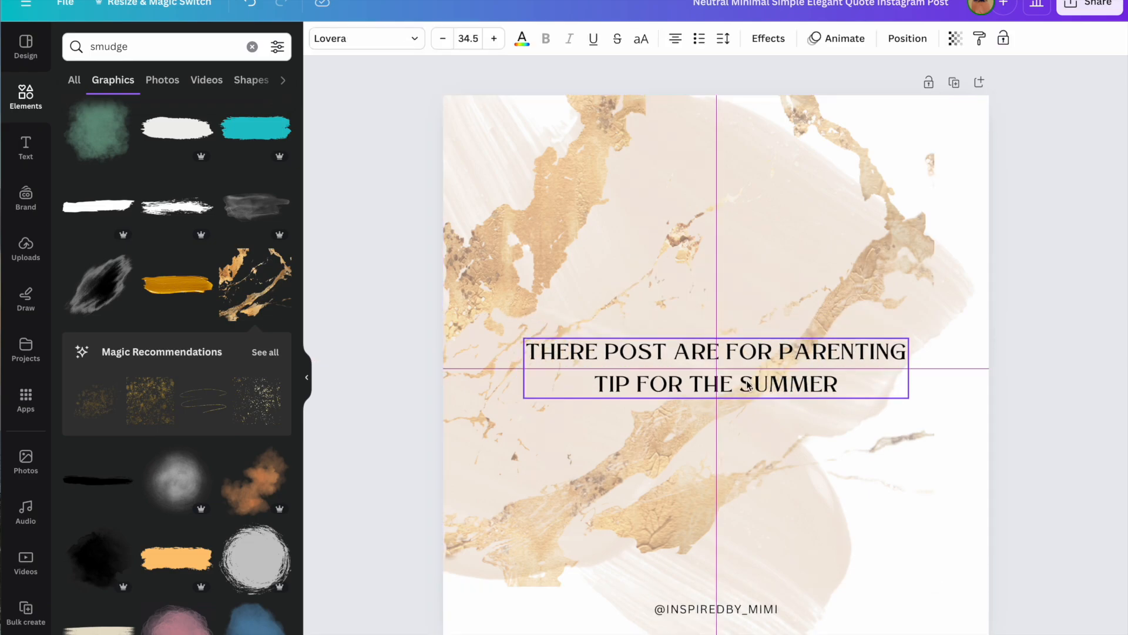
pyautogui.moveTo(748, 385); pyautogui.dragTo(748, 385)
pyautogui.click(952, 423)
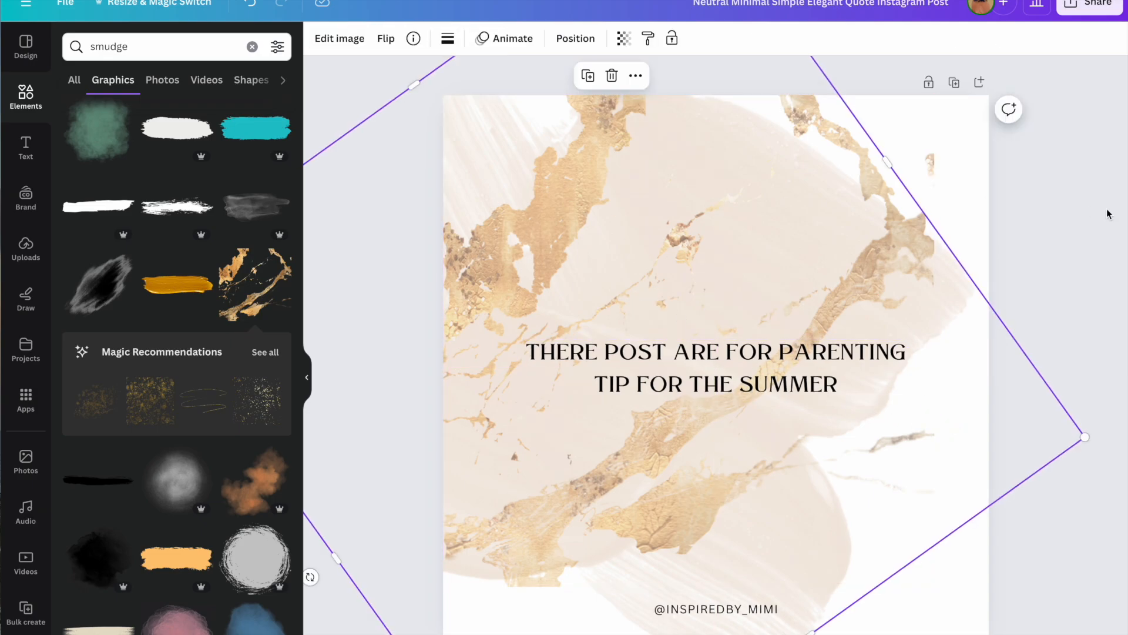
# Switch to ChatGPT and submit a prompt asking for 30 parenting tips for the summer.
pyautogui.click(716, 270)
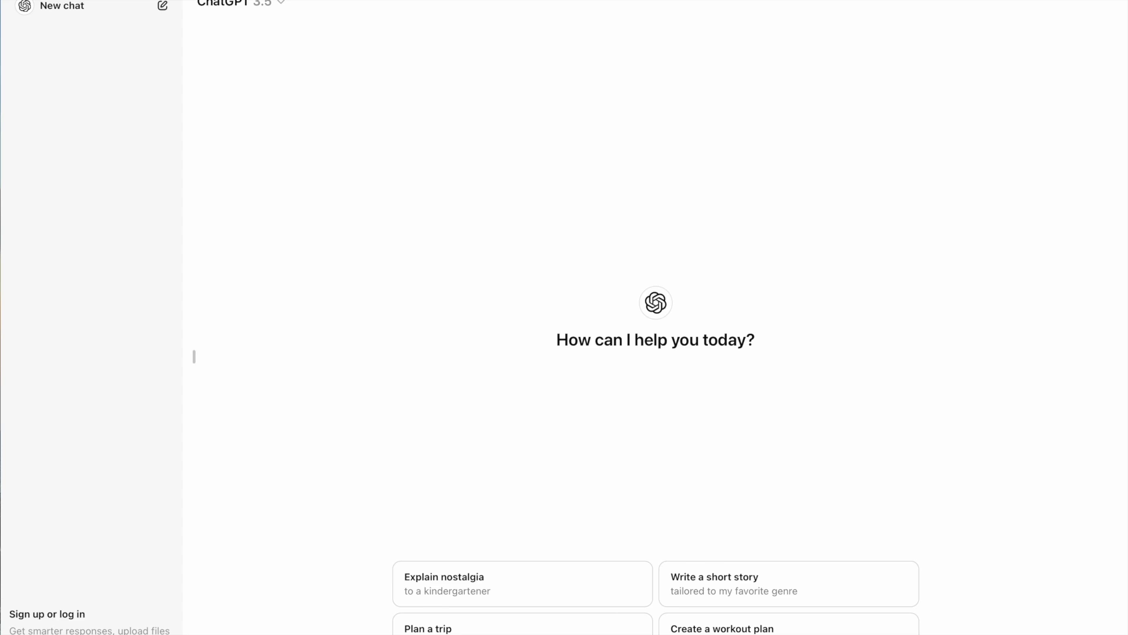
pyautogui.press('Return')
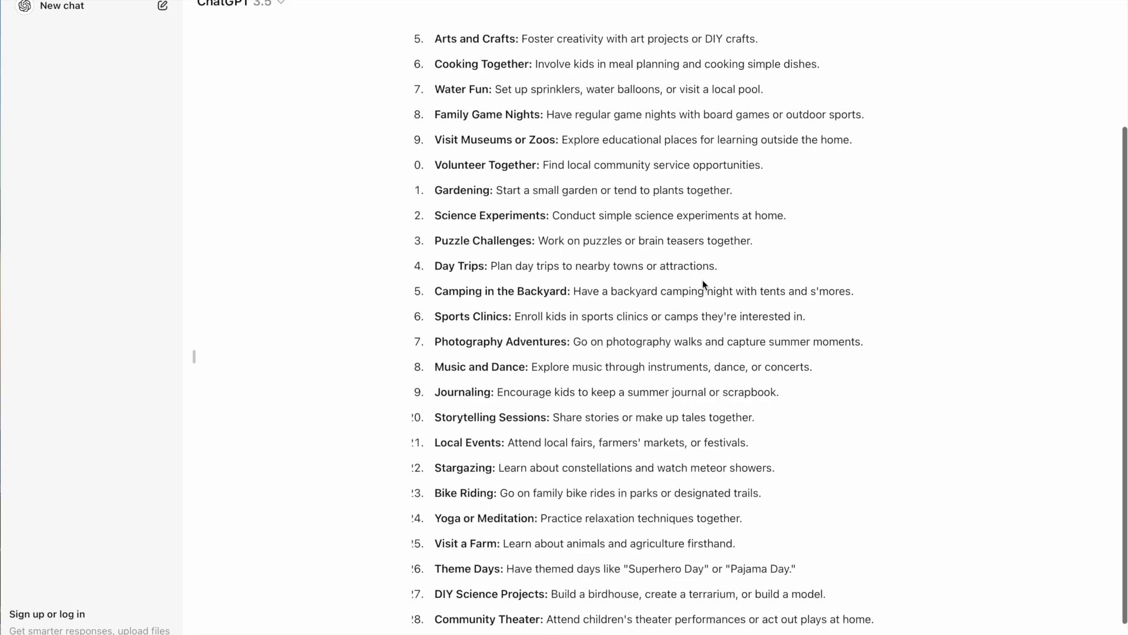
# Copy the full list of 30 parenting tips from the ChatGPT answer and paste it into a blank Word document.
pyautogui.scroll(4, 703, 282)
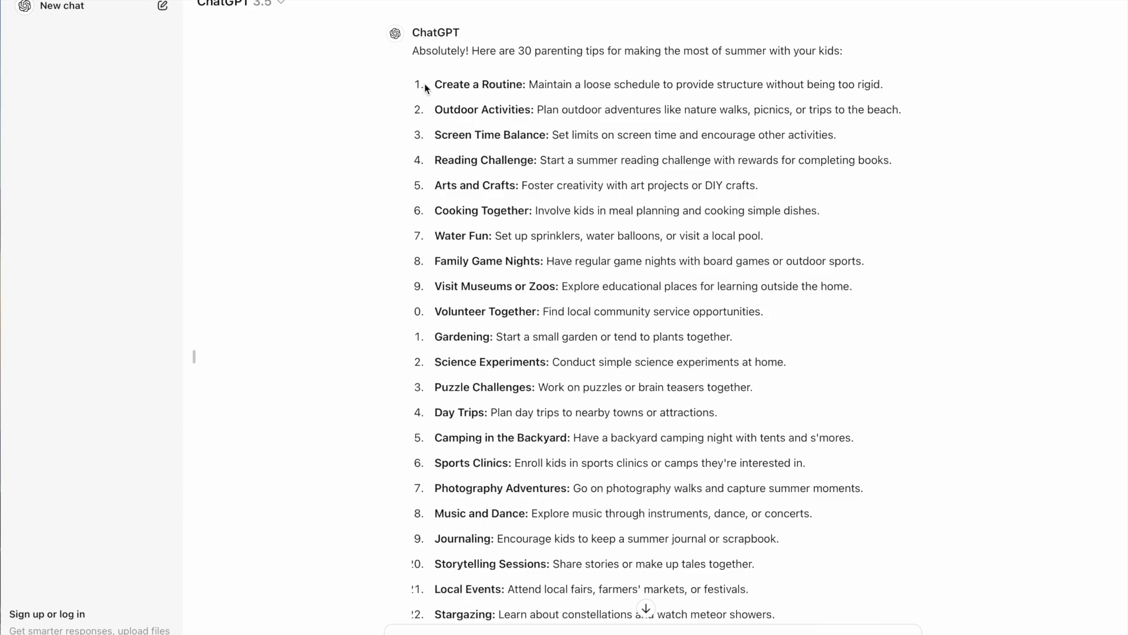
pyautogui.moveTo(436, 84); pyautogui.dragTo(516, 572)
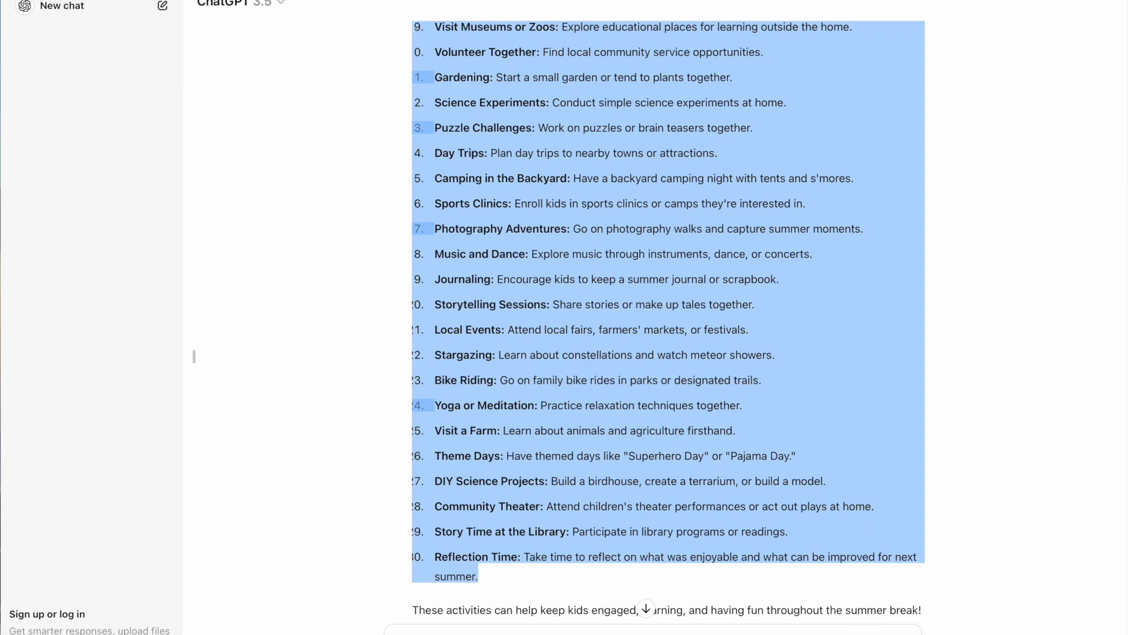
pyautogui.press('super+Tab')
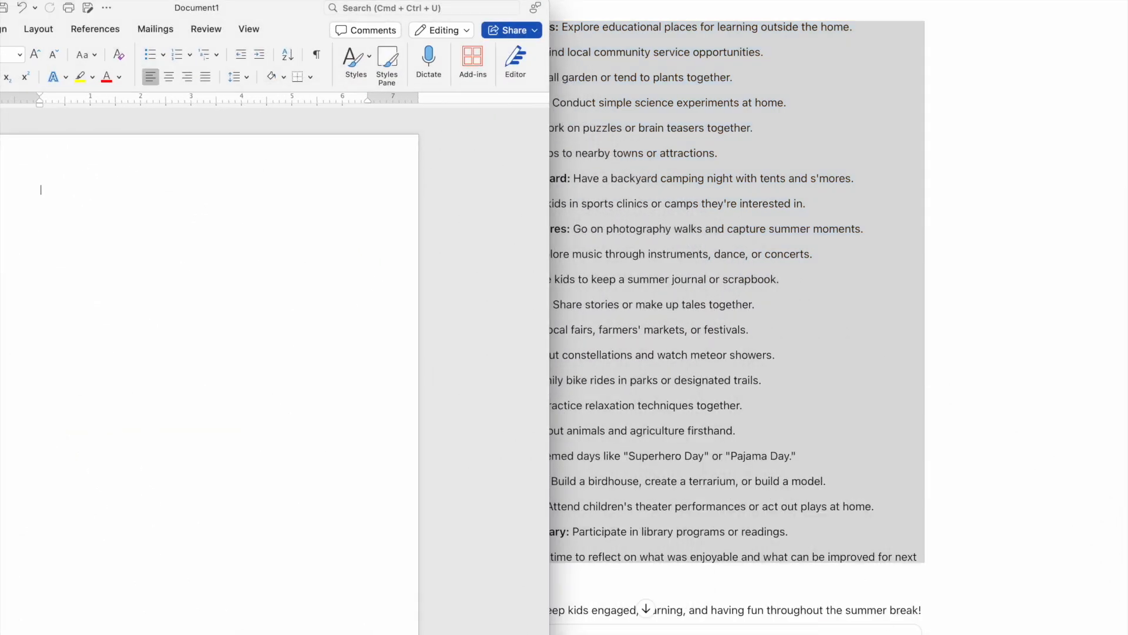
pyautogui.moveTo(261, 5); pyautogui.dragTo(724, 0)
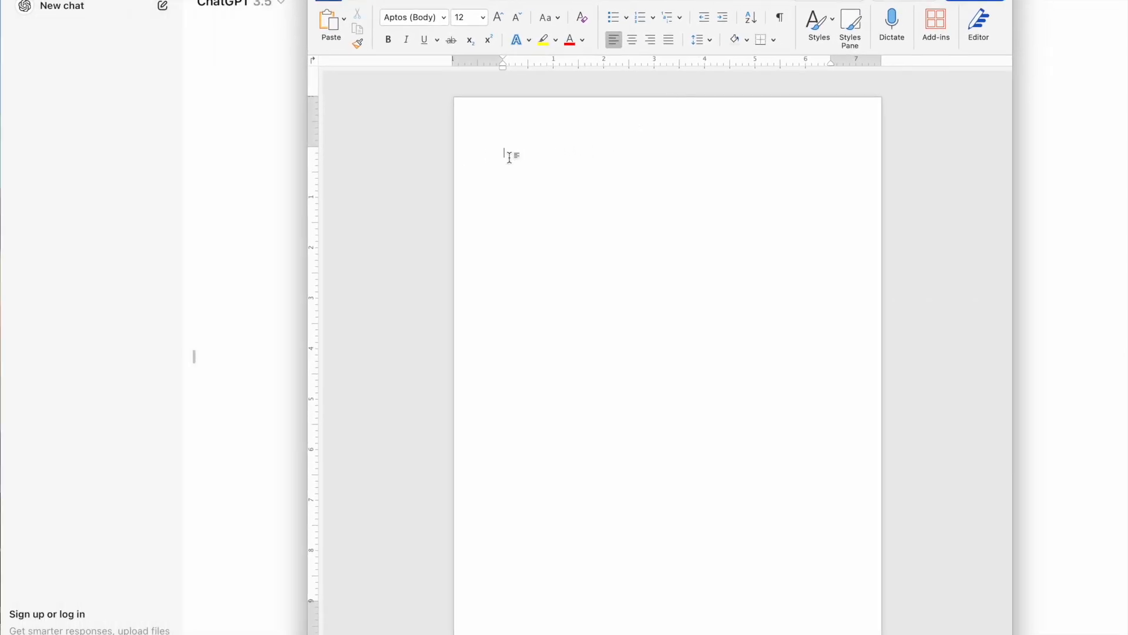
pyautogui.press('super+v')
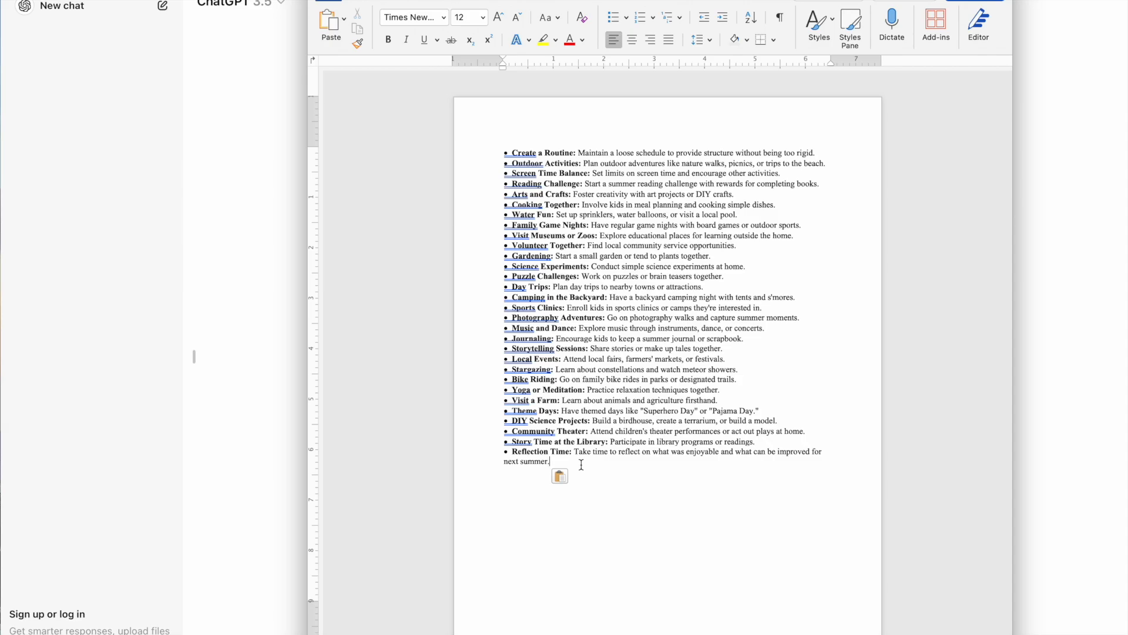
# Remove the bullets from the whole list of tips and correct "plants" to "plant" in the Gardening tip.
pyautogui.moveTo(549, 461); pyautogui.dragTo(464, 154)
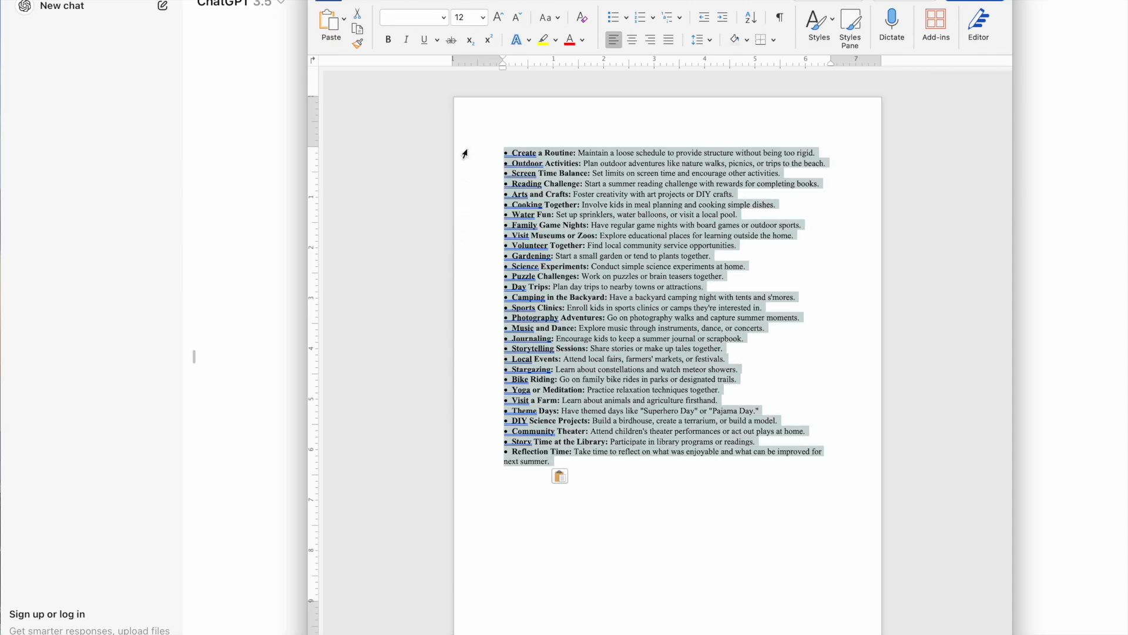
pyautogui.click(625, 18)
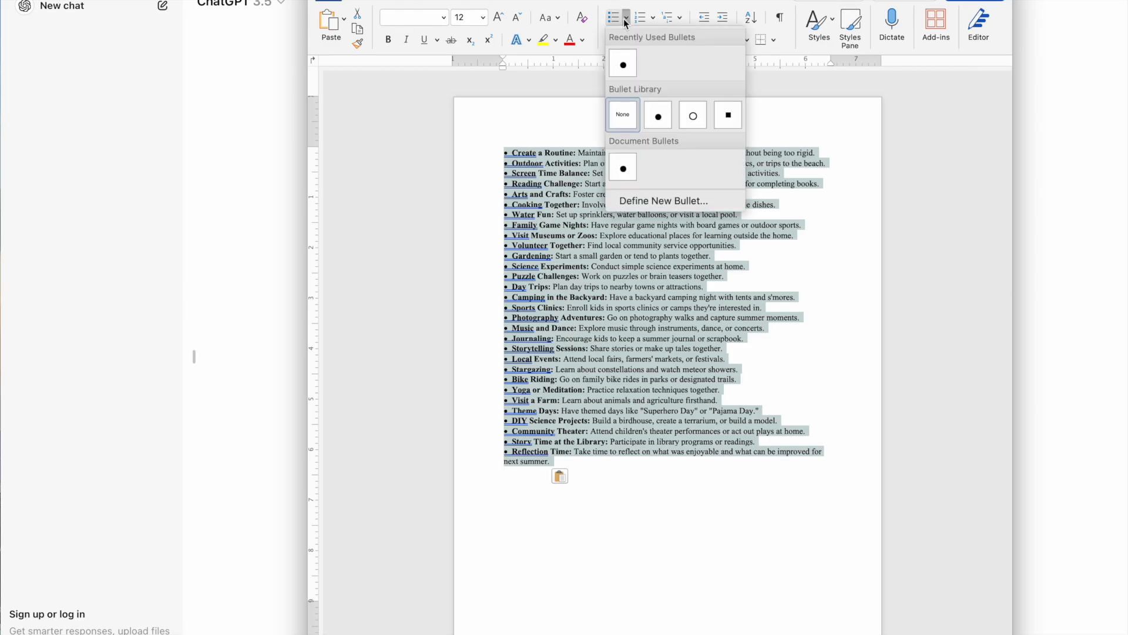
pyautogui.click(626, 70)
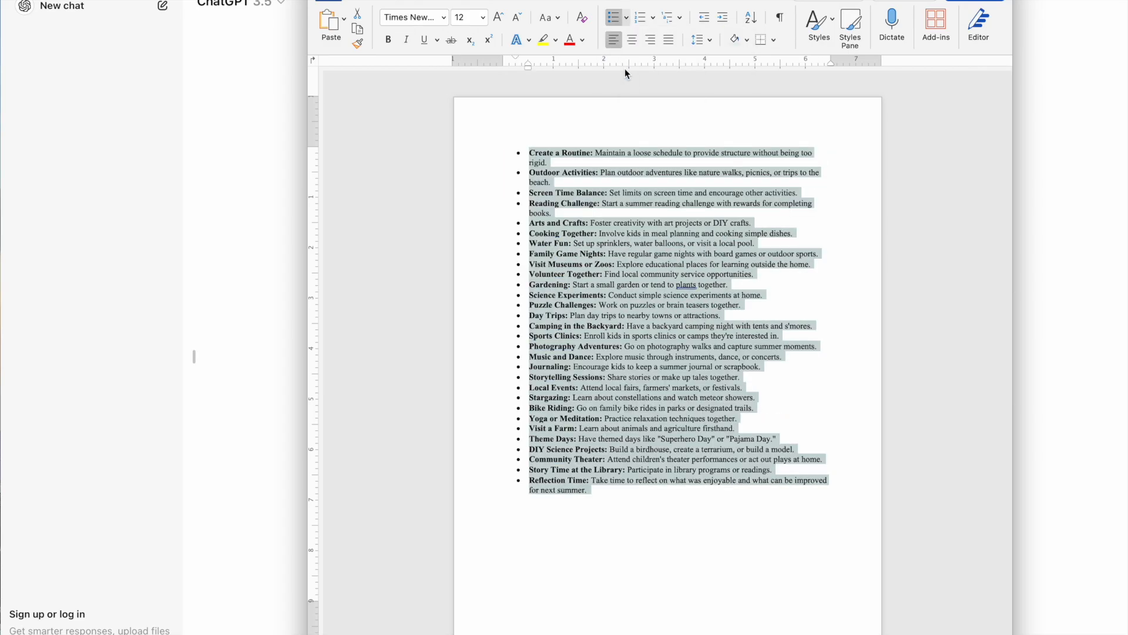
pyautogui.click(629, 21)
pyautogui.click(627, 111)
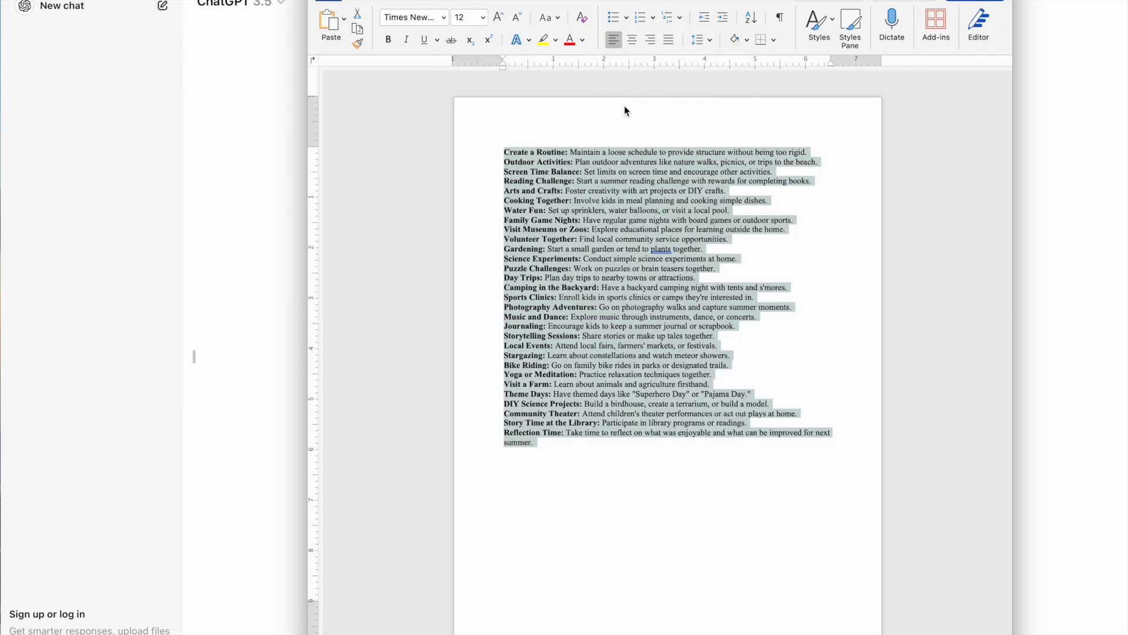
pyautogui.click(740, 492)
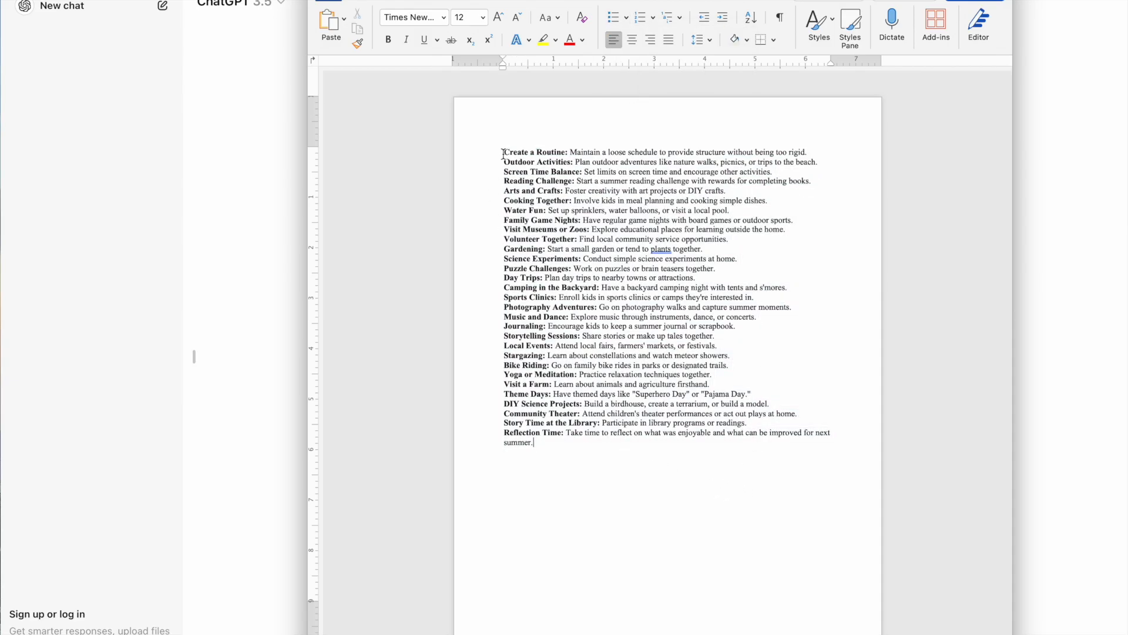
pyautogui.rightClick(663, 250)
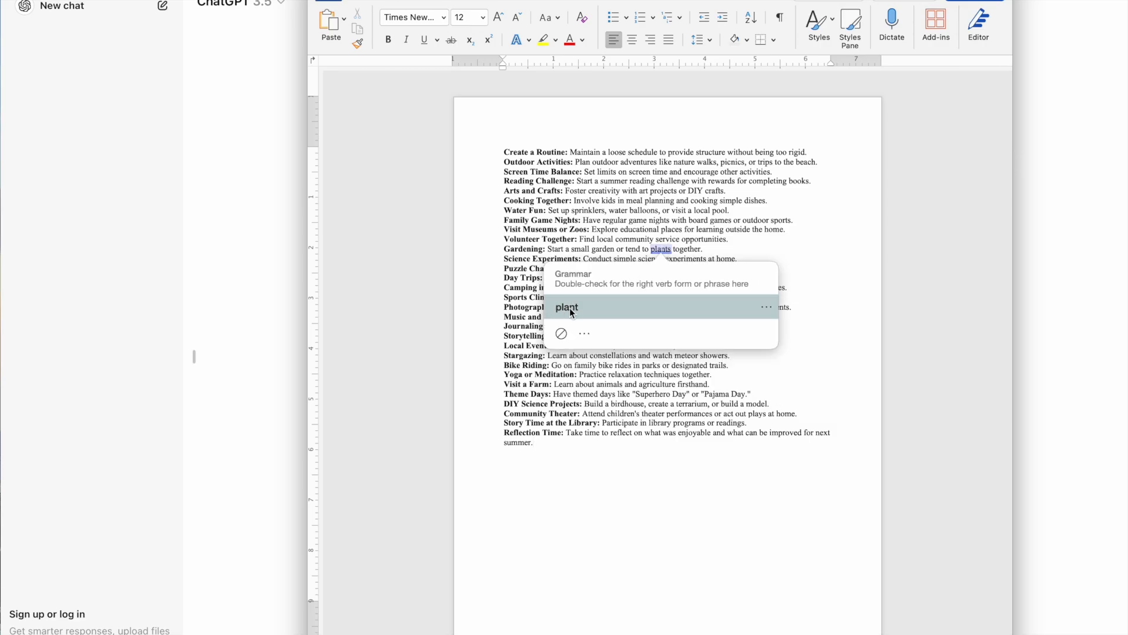
pyautogui.click(569, 308)
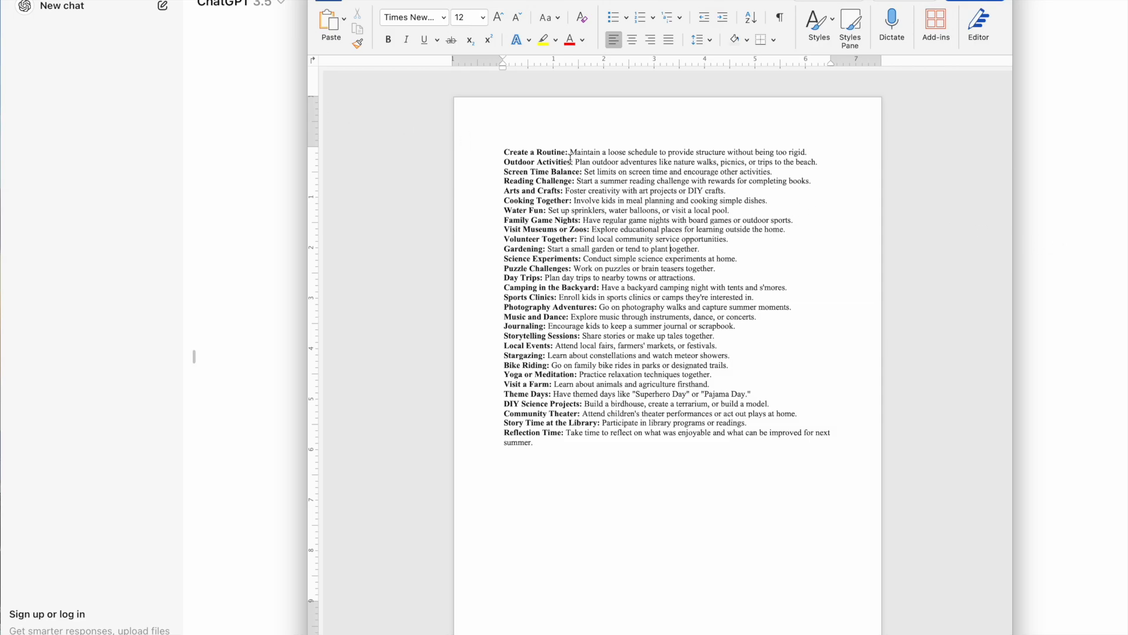
# Copy all the cleaned tips from Word and paste them into the blank Excel sheet starting at cell A1.
pyautogui.moveTo(503, 152); pyautogui.dragTo(606, 442)
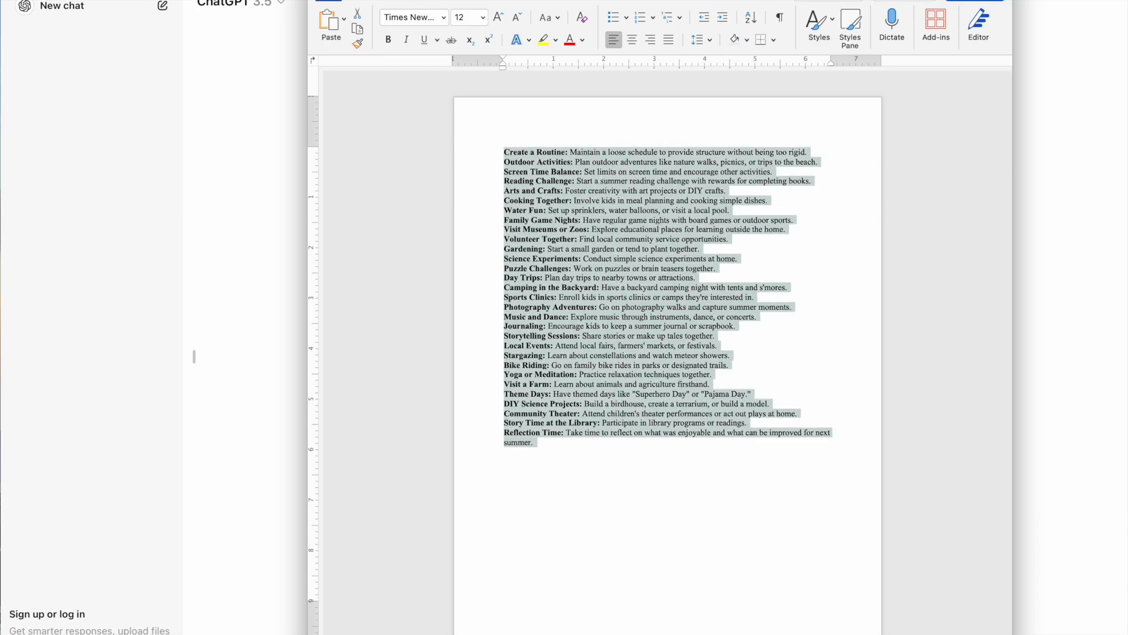
pyautogui.press('super+m')
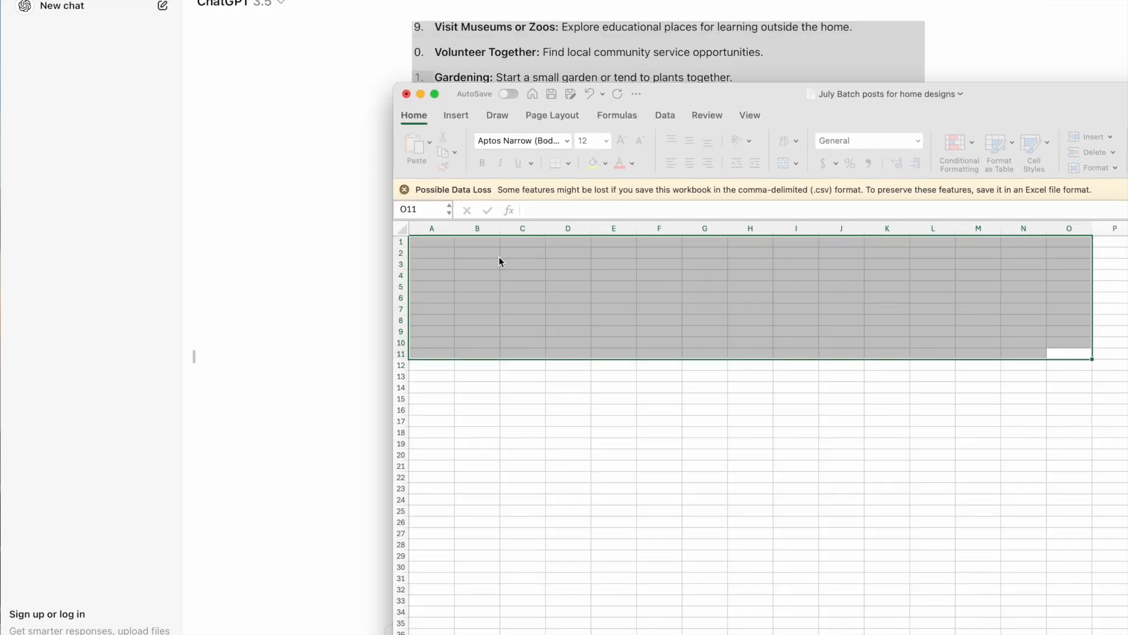
pyautogui.click(519, 384)
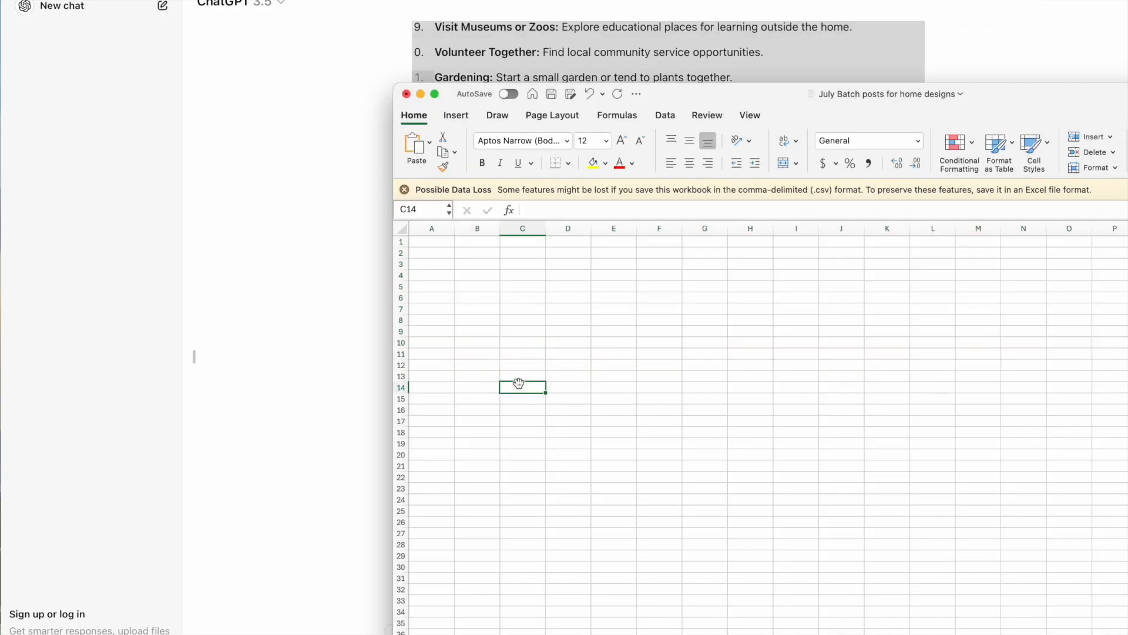
pyautogui.click(435, 241)
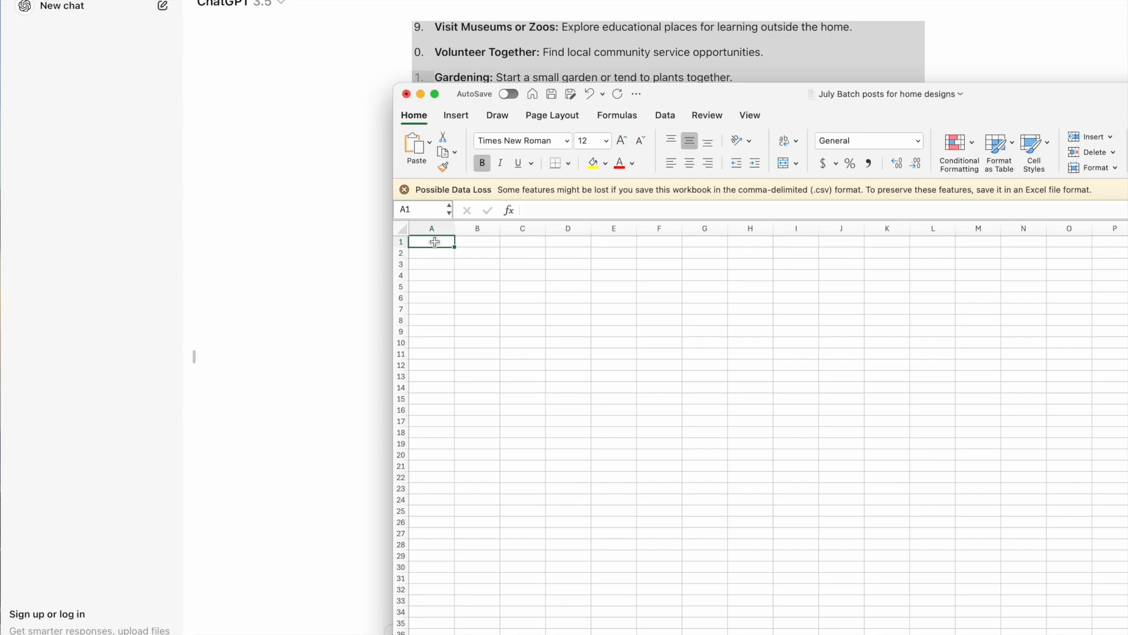
pyautogui.press('super+v')
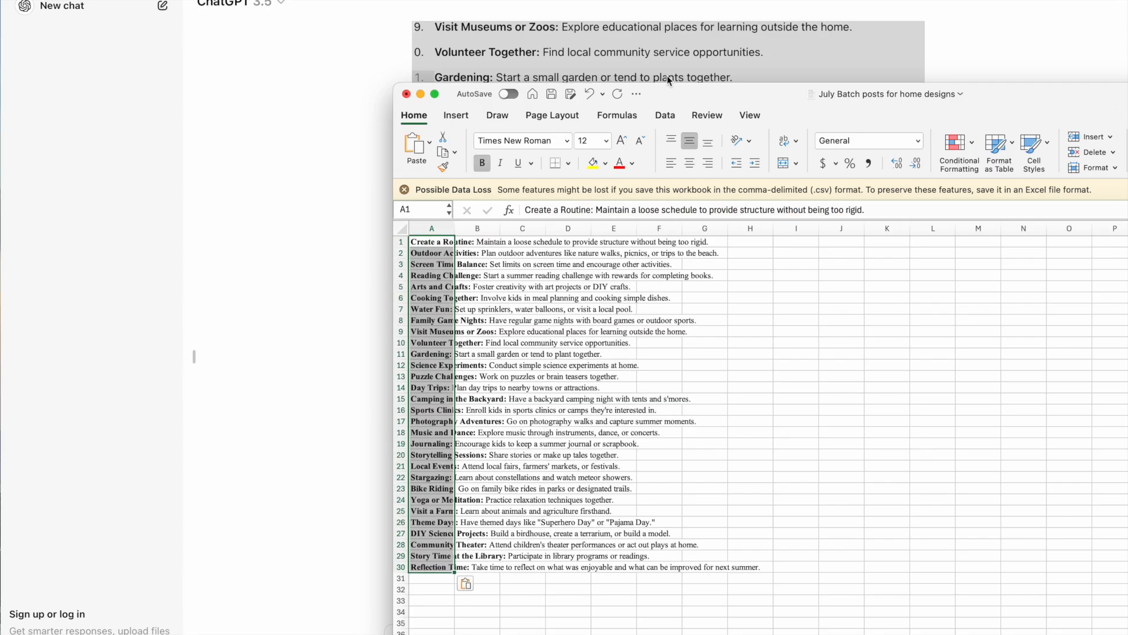
pyautogui.click(521, 600)
pyautogui.moveTo(1094, 106); pyautogui.dragTo(934, 67)
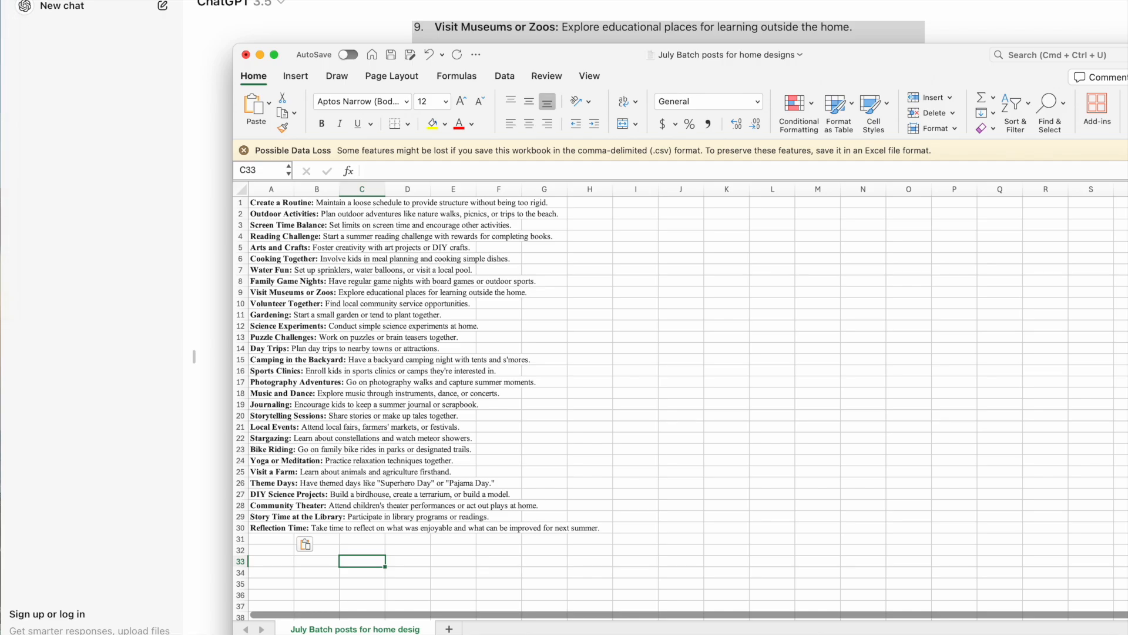
# Save the sheet to the Desktop as "July batch post for parents summer" in CSV UTF-8 (Comma delimited) format.
pyautogui.press('super+shift+s')
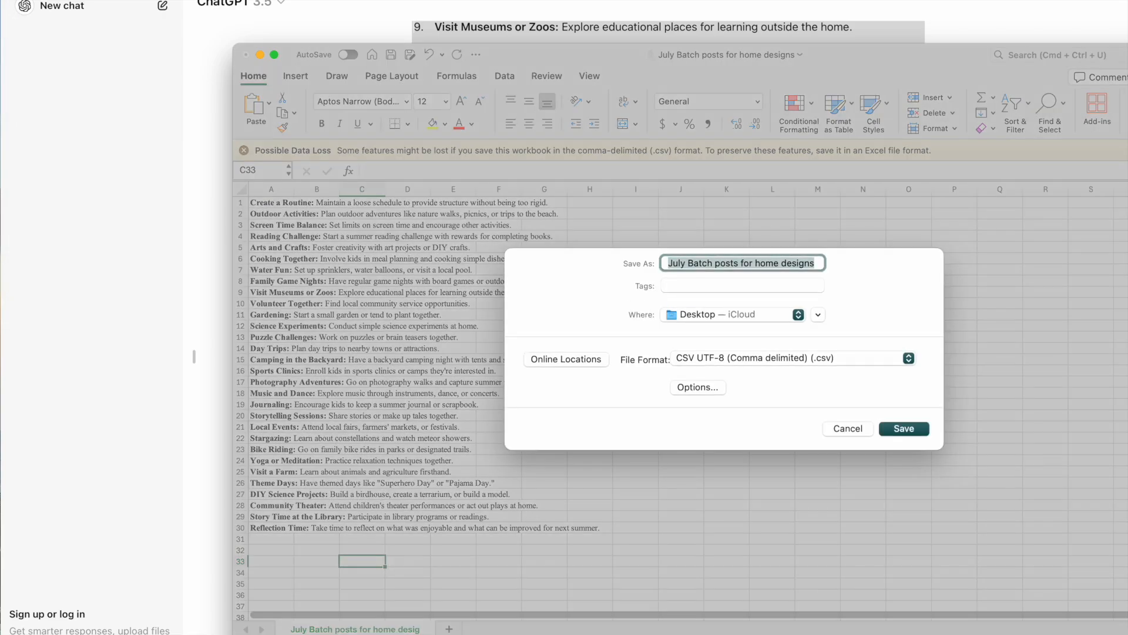
pyautogui.click(908, 359)
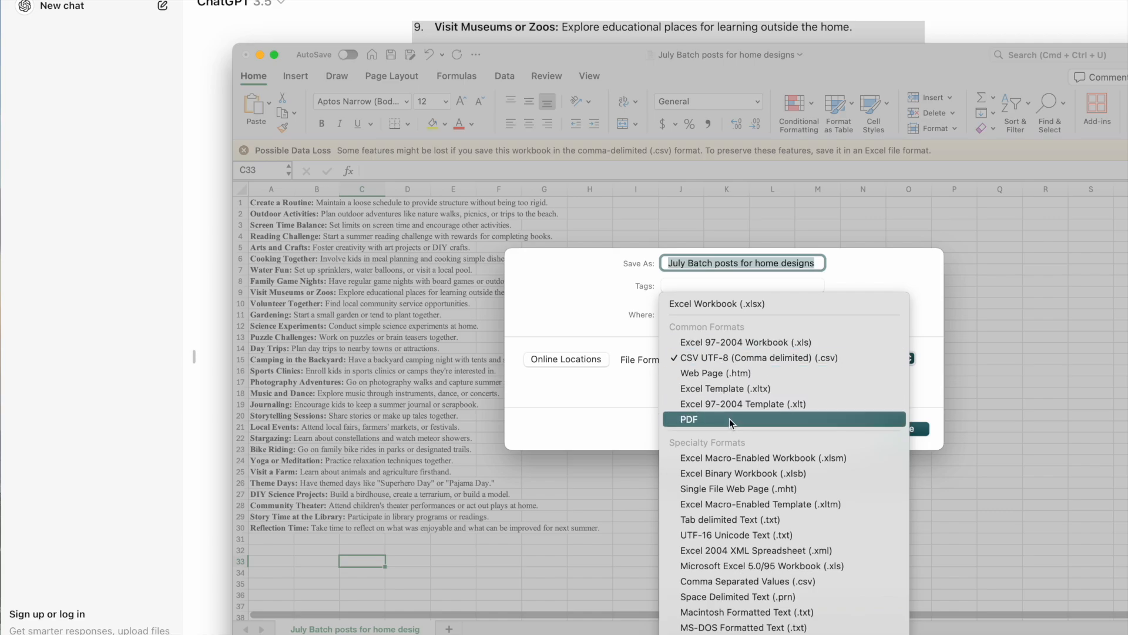
pyautogui.click(724, 359)
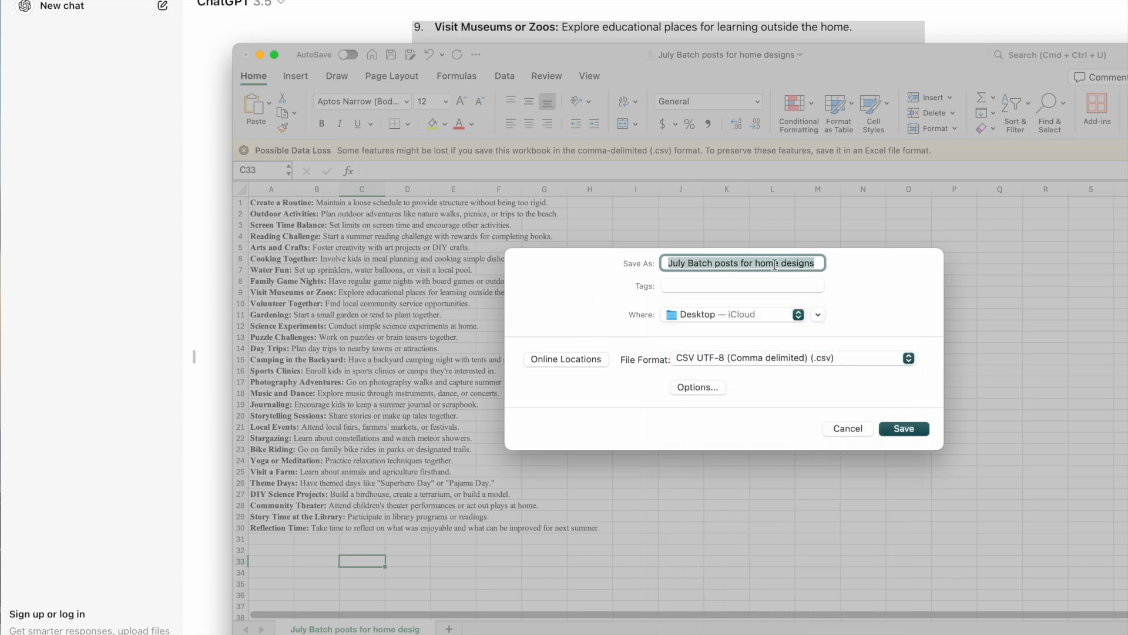
pyautogui.write('July batch')
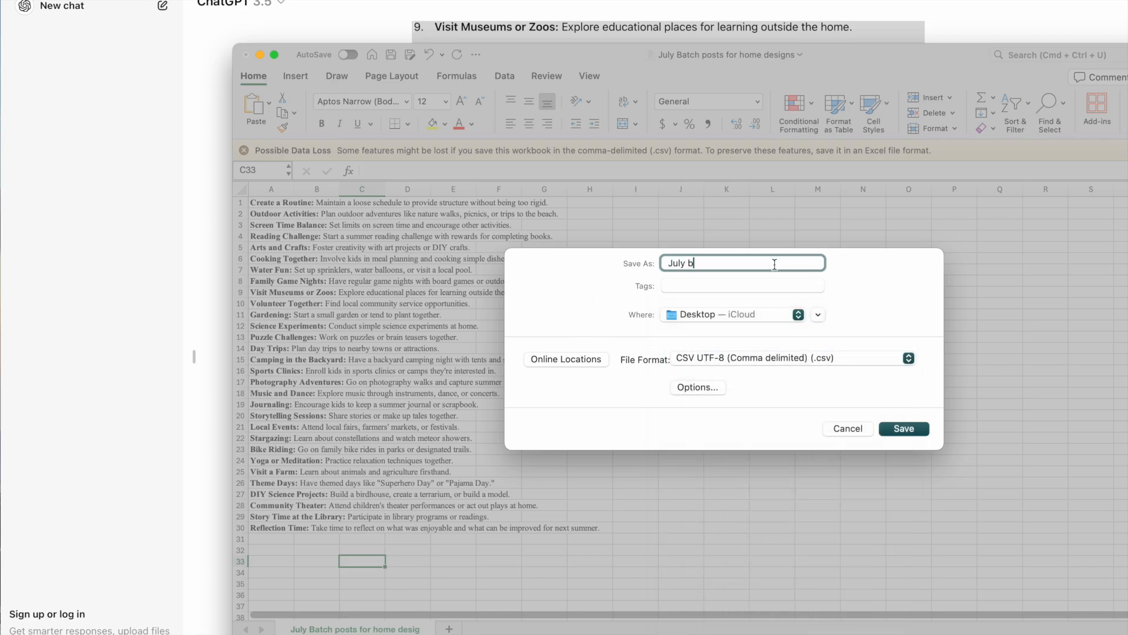
pyautogui.write(' pots')
pyautogui.press('BackSpace')
pyautogui.press('BackSpace')
pyautogui.write('st for parents summer')
pyautogui.click(900, 428)
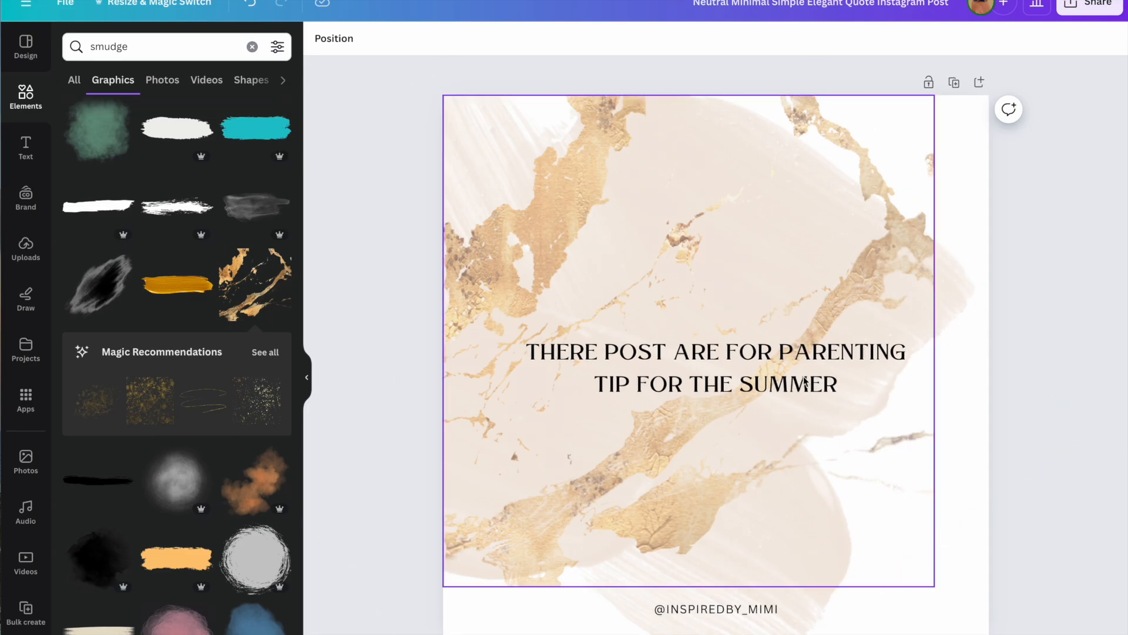
# Switch to Canva and upload the "July batch post for parents summer" CSV file from the Desktop as the Bulk create data.
pyautogui.click(768, 371)
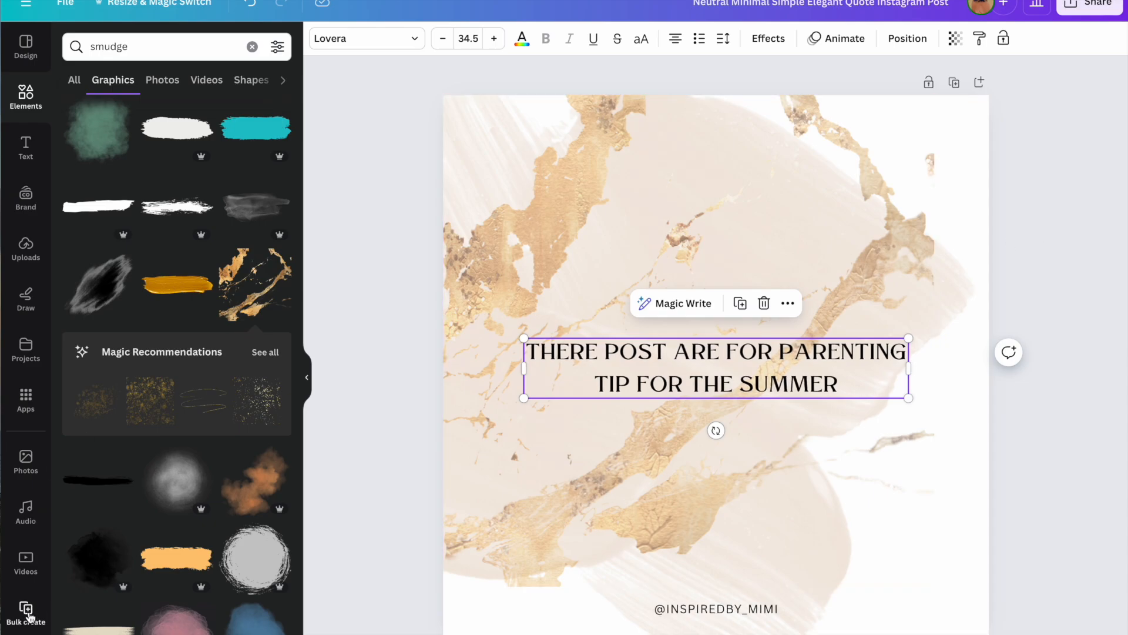
pyautogui.click(27, 613)
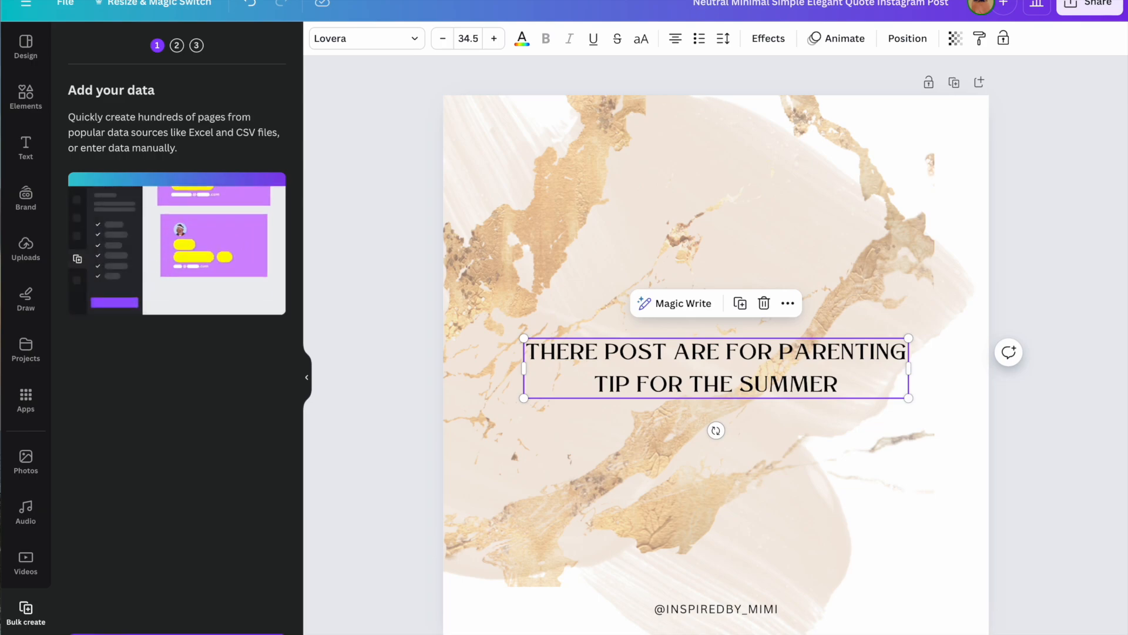
pyautogui.click(156, 633)
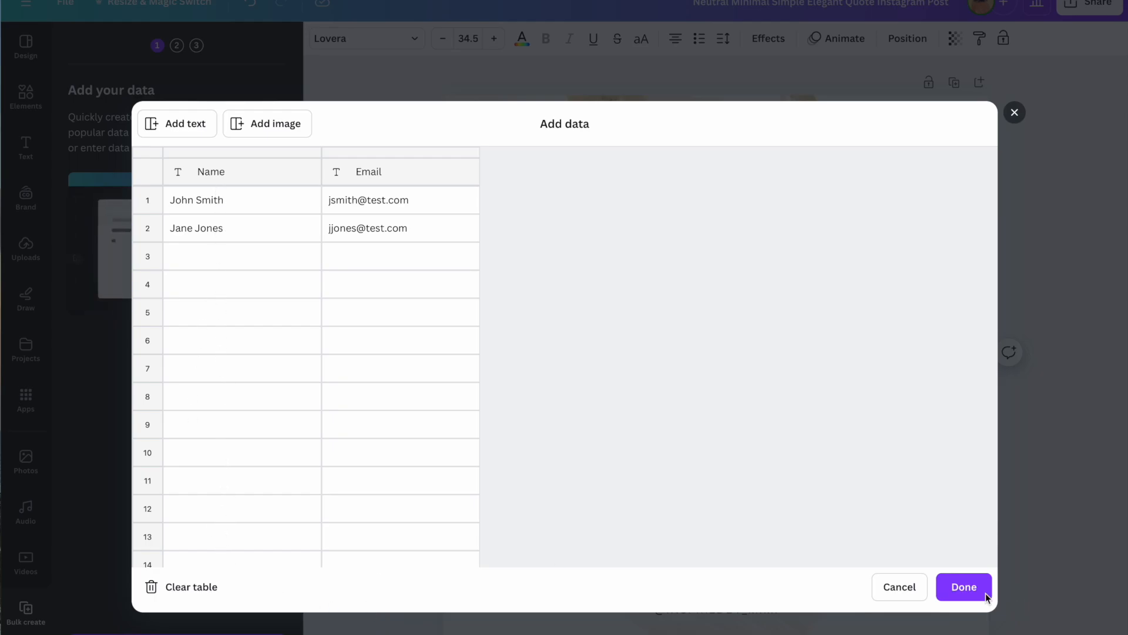
pyautogui.click(898, 587)
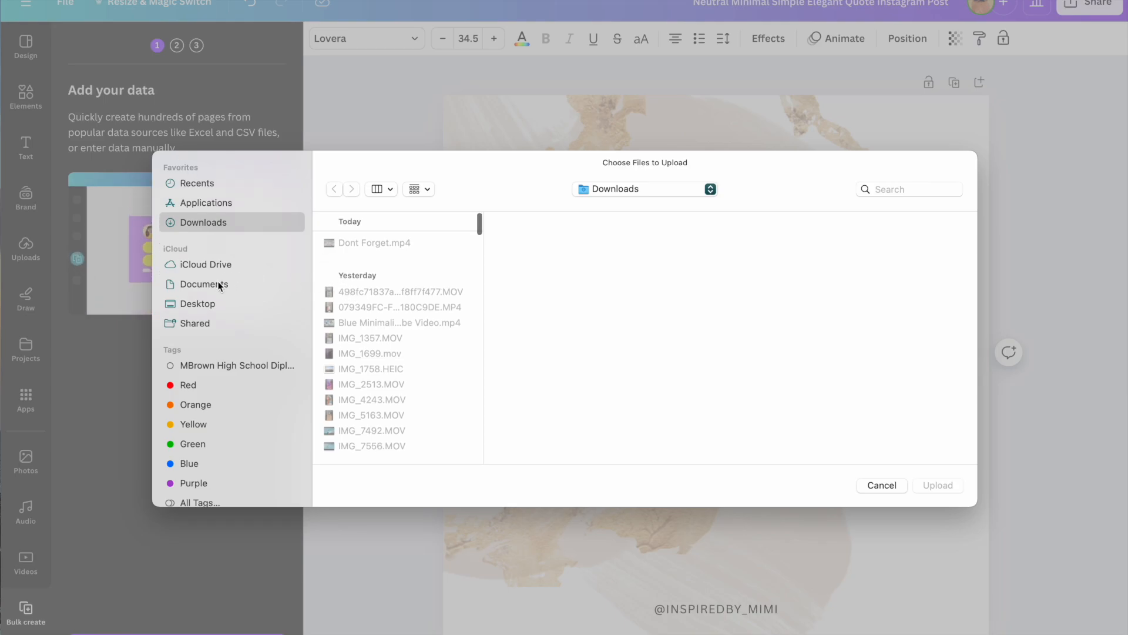
pyautogui.click(199, 183)
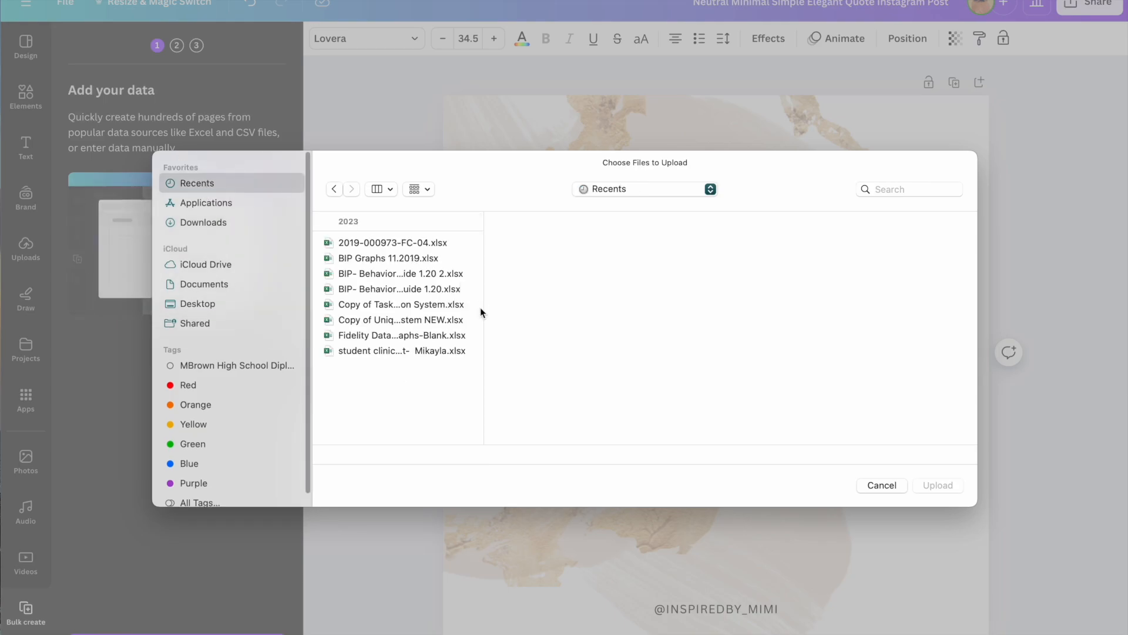
pyautogui.scroll(-1, 387, 341)
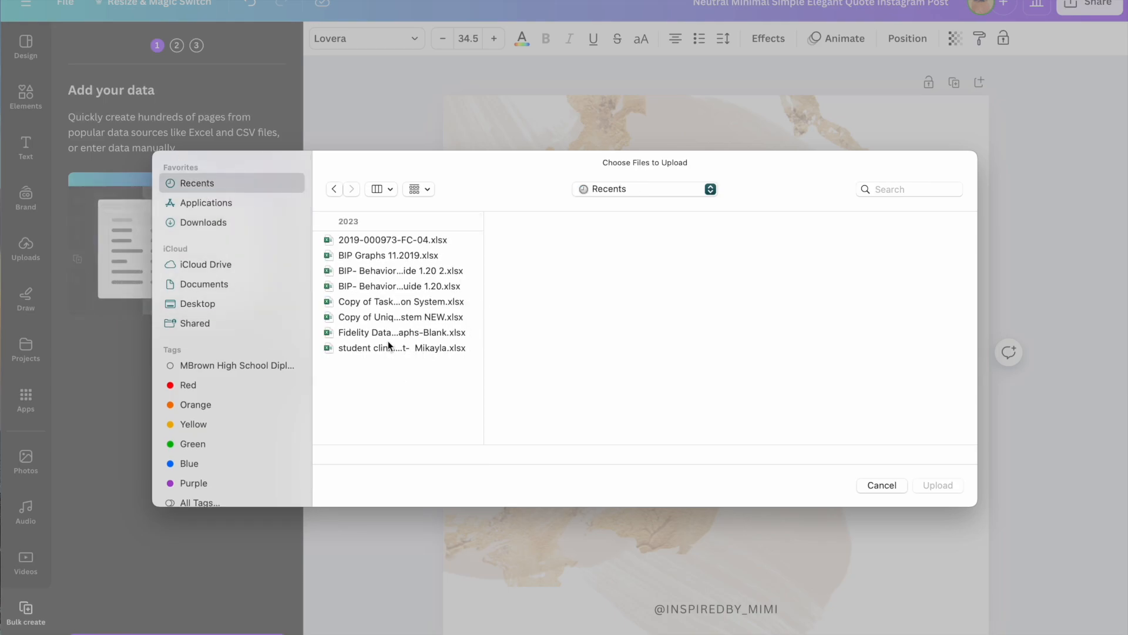
pyautogui.click(211, 307)
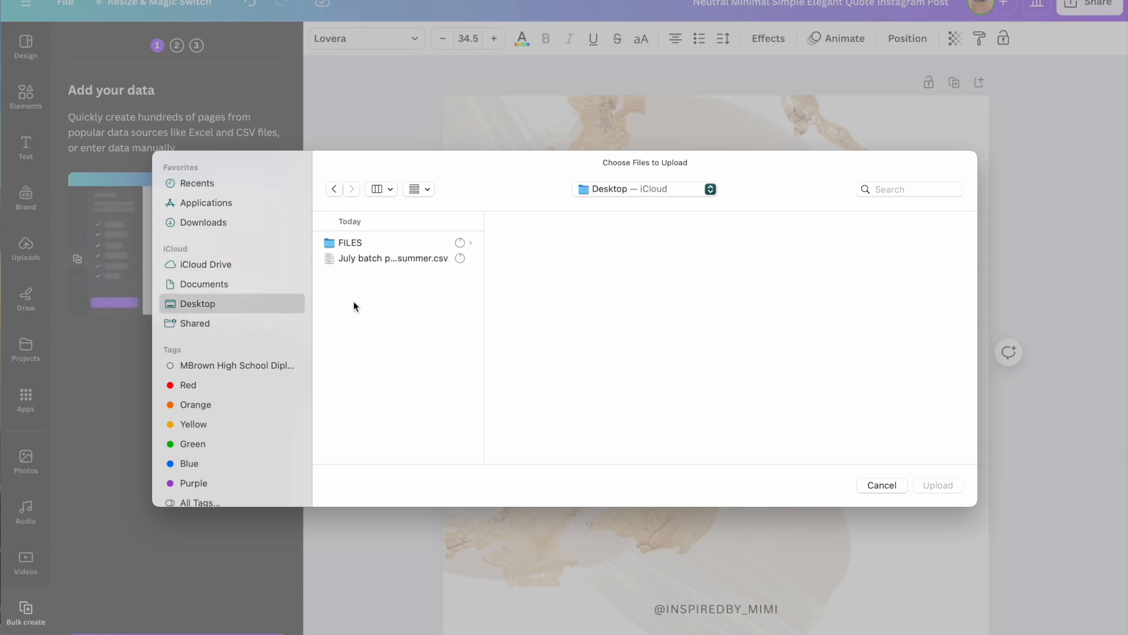
pyautogui.click(373, 261)
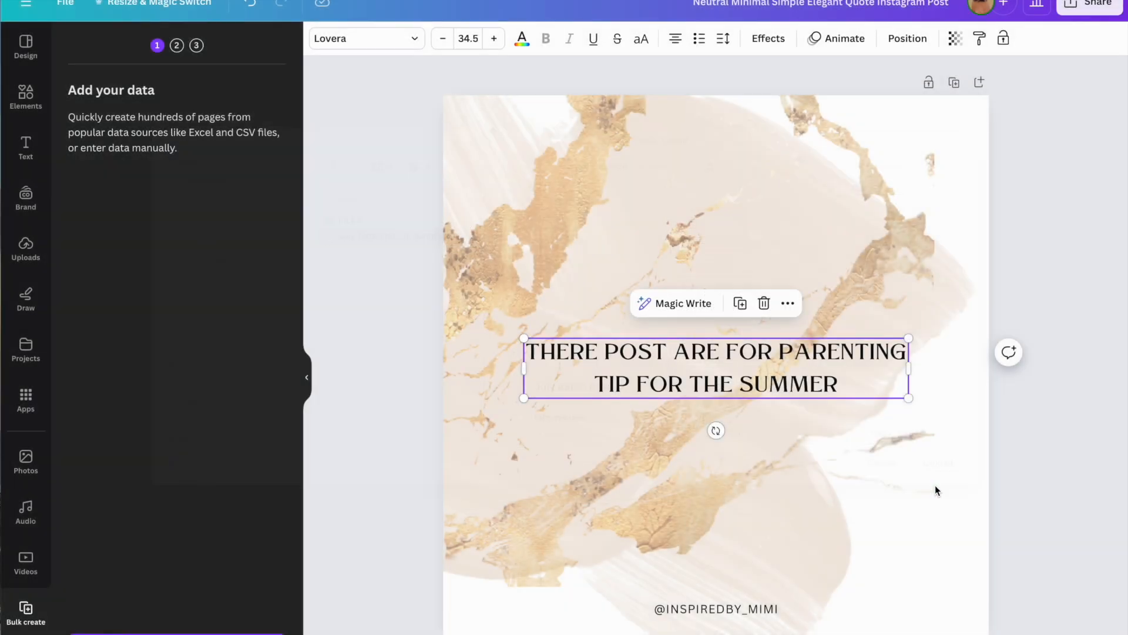
pyautogui.click(936, 485)
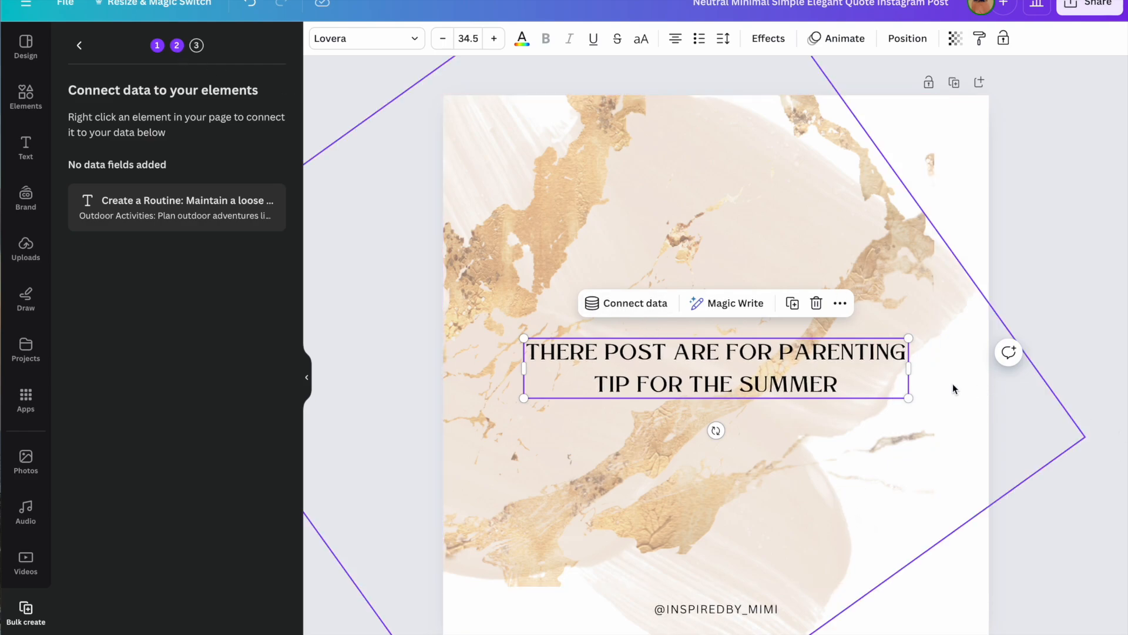
# Connect the post's quote text to the "Create a Routine" data field and continue to the list of tips for page creation.
pyautogui.click(770, 369)
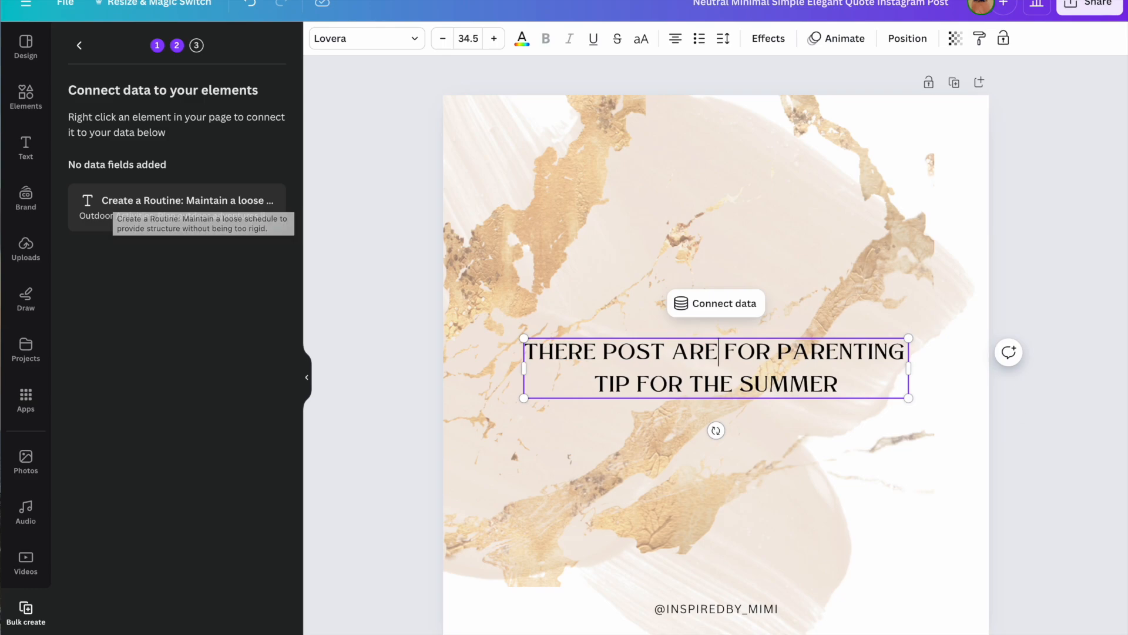
pyautogui.click(727, 611)
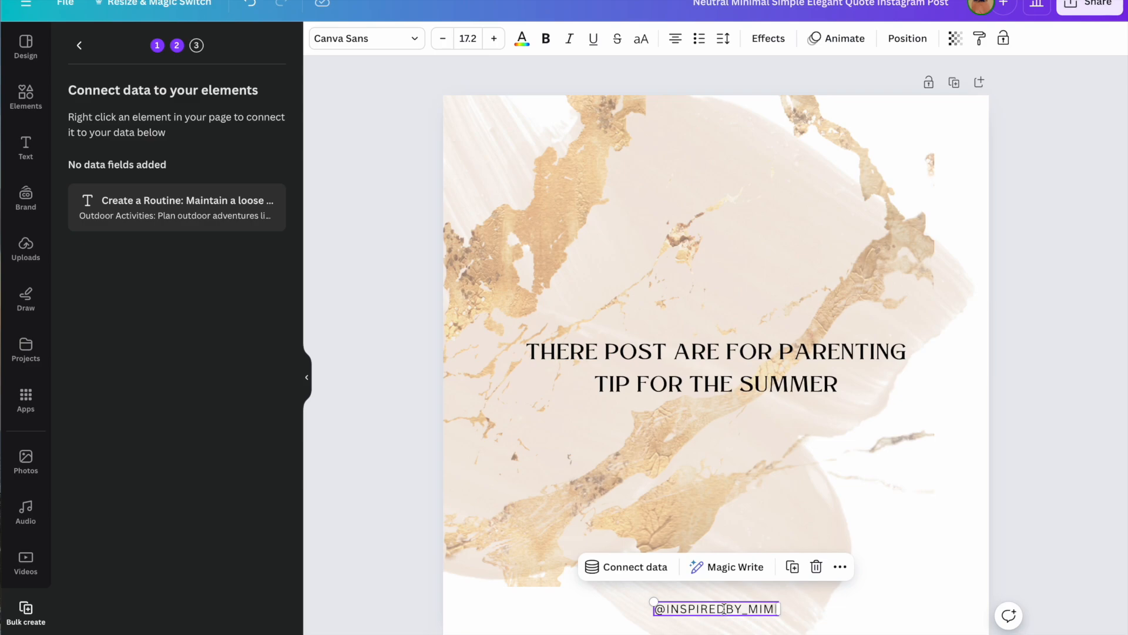
pyautogui.click(654, 375)
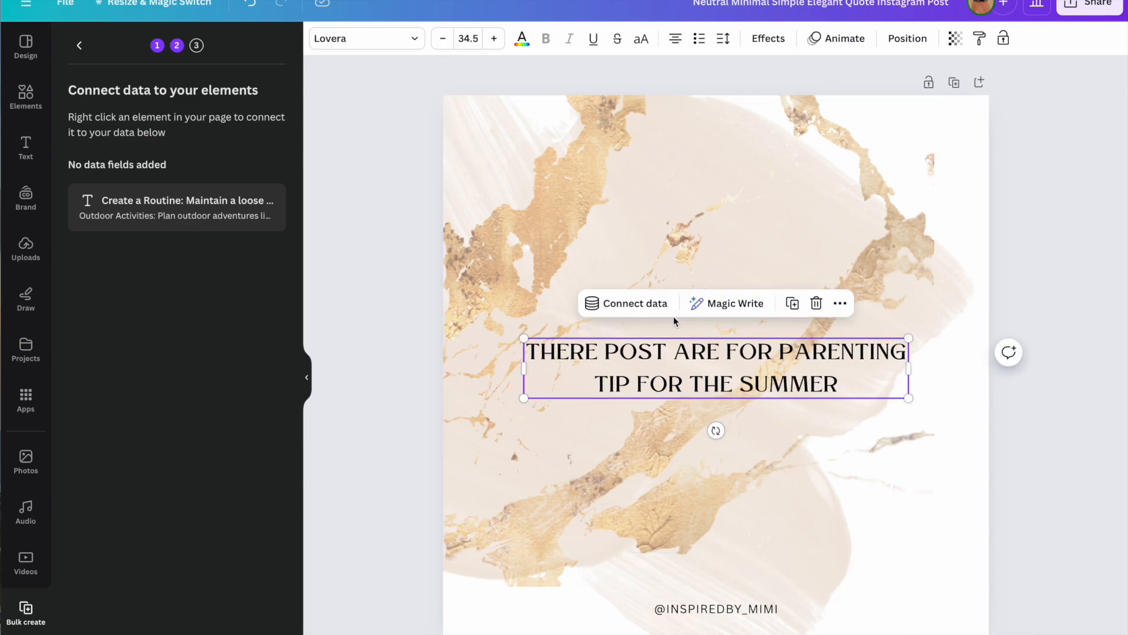
pyautogui.click(651, 310)
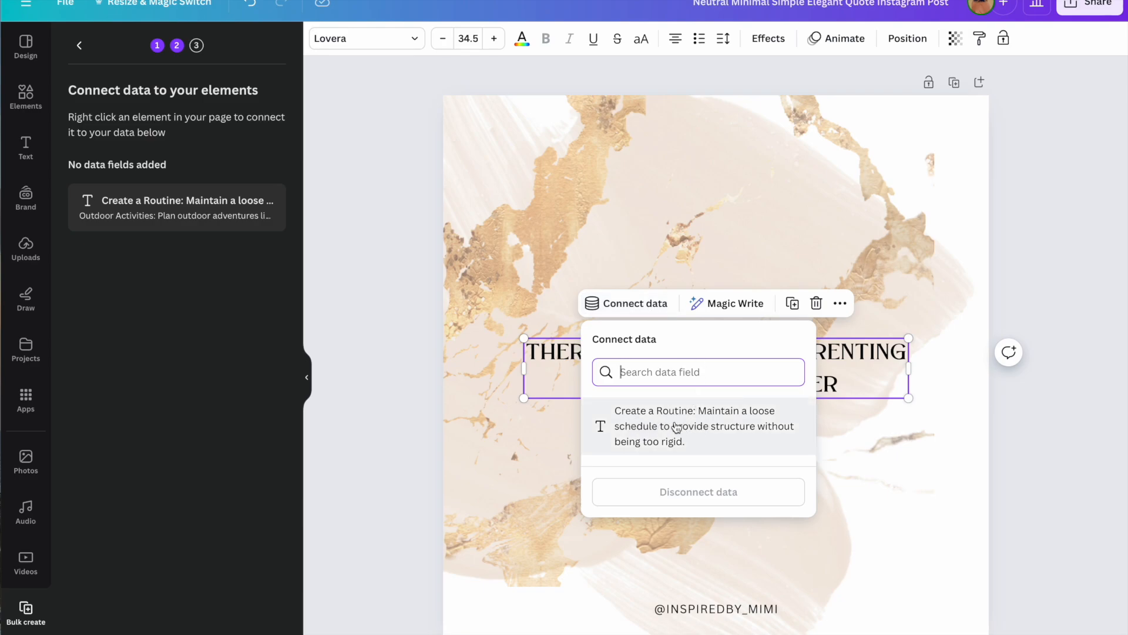
pyautogui.press('super+Tab')
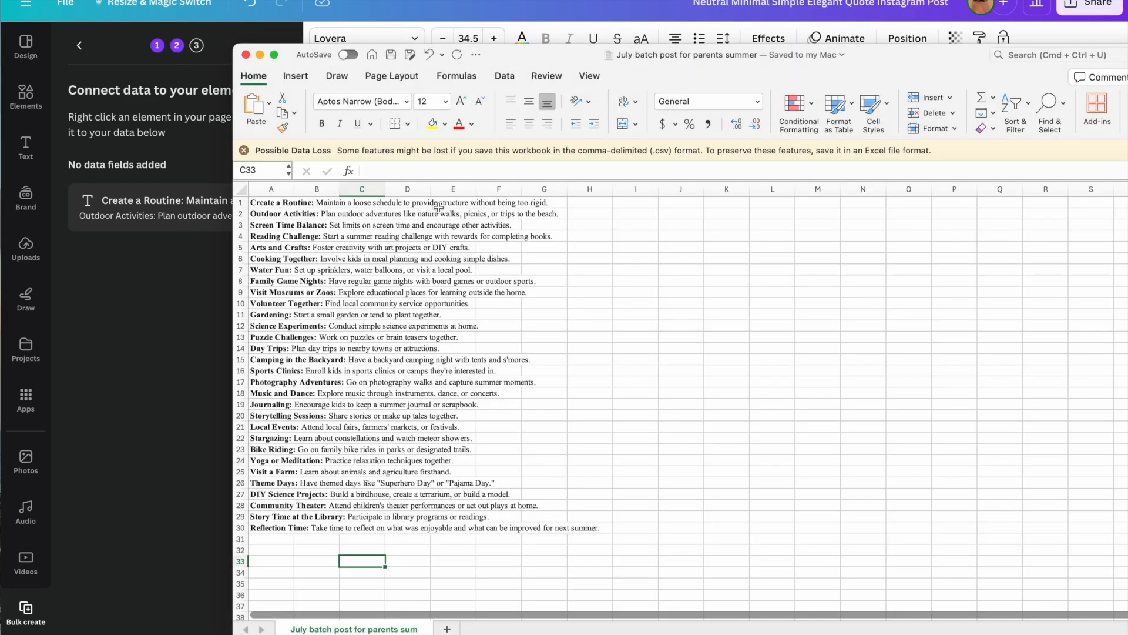
pyautogui.click(260, 55)
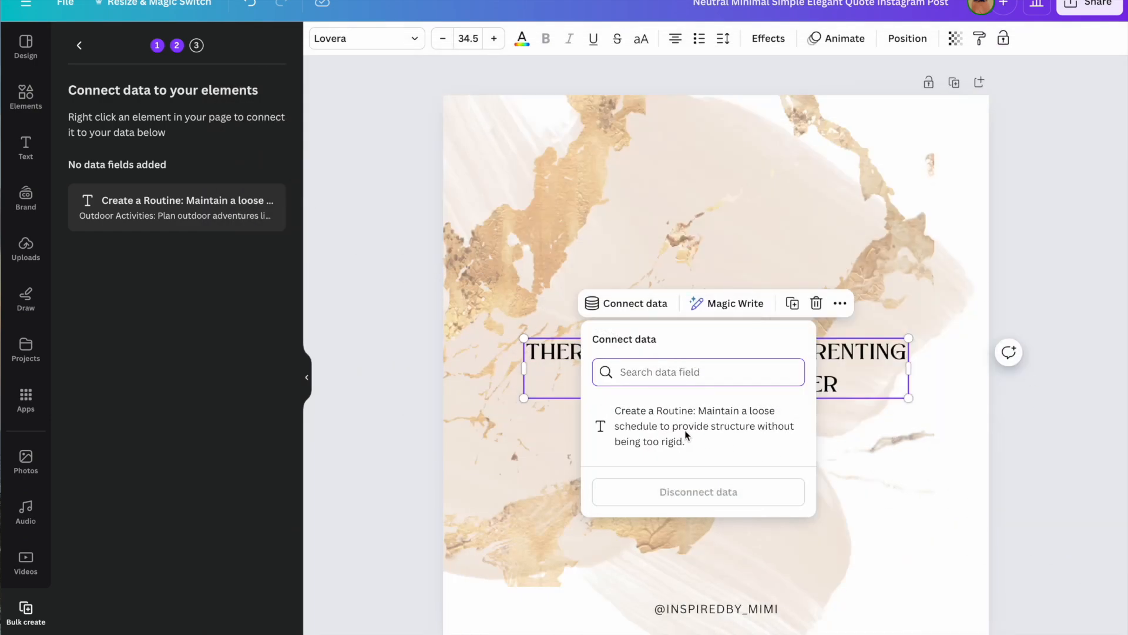
pyautogui.click(707, 432)
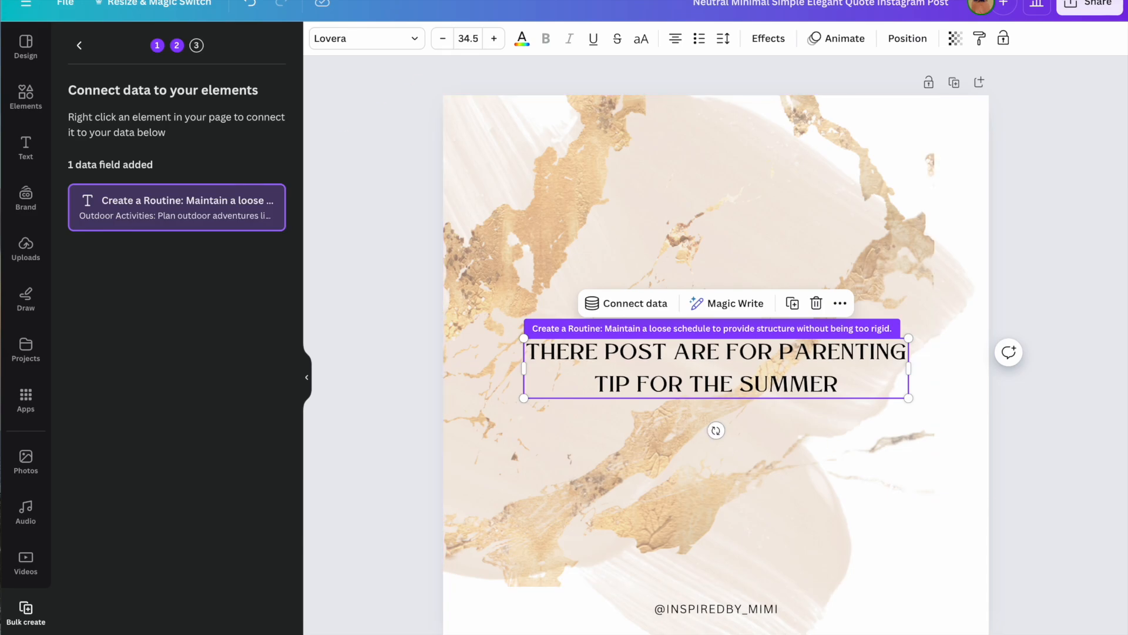
pyautogui.scroll(-5, 212, 582)
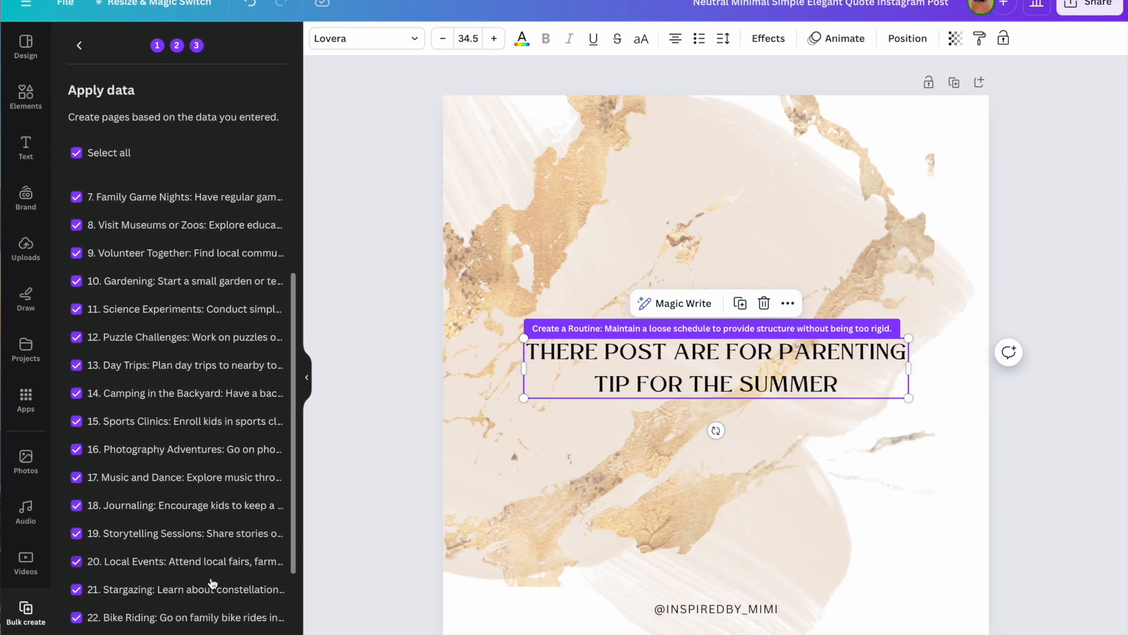
# Review the selected tips and generate one Instagram post page for every tip in the list.
pyautogui.scroll(5, 214, 581)
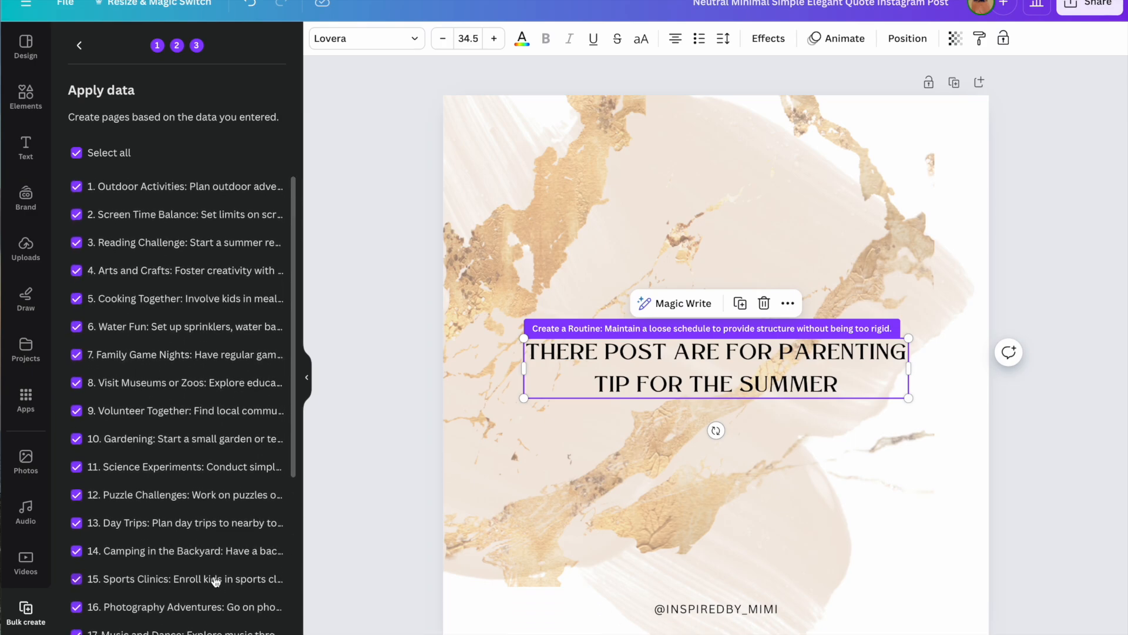
pyautogui.scroll(-5, 216, 582)
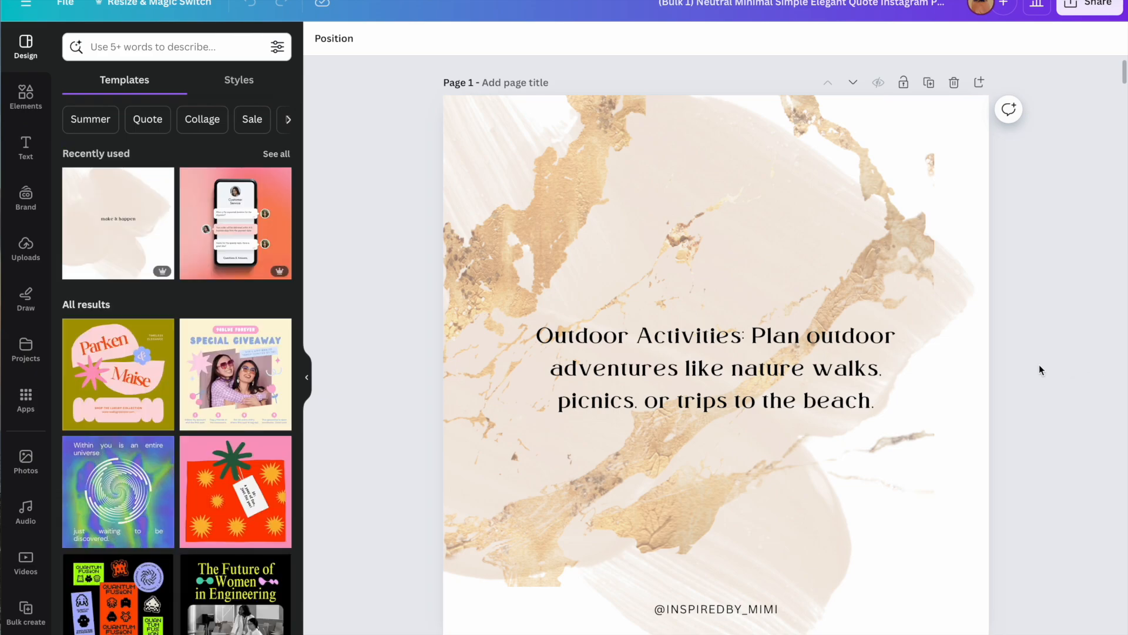
# Look through the generated post pages with the template side panel collapsed, checking how each tip's text fits the gold-marble layout.
pyautogui.scroll(-10, 1040, 370)
pyautogui.scroll(-6, 1039, 364)
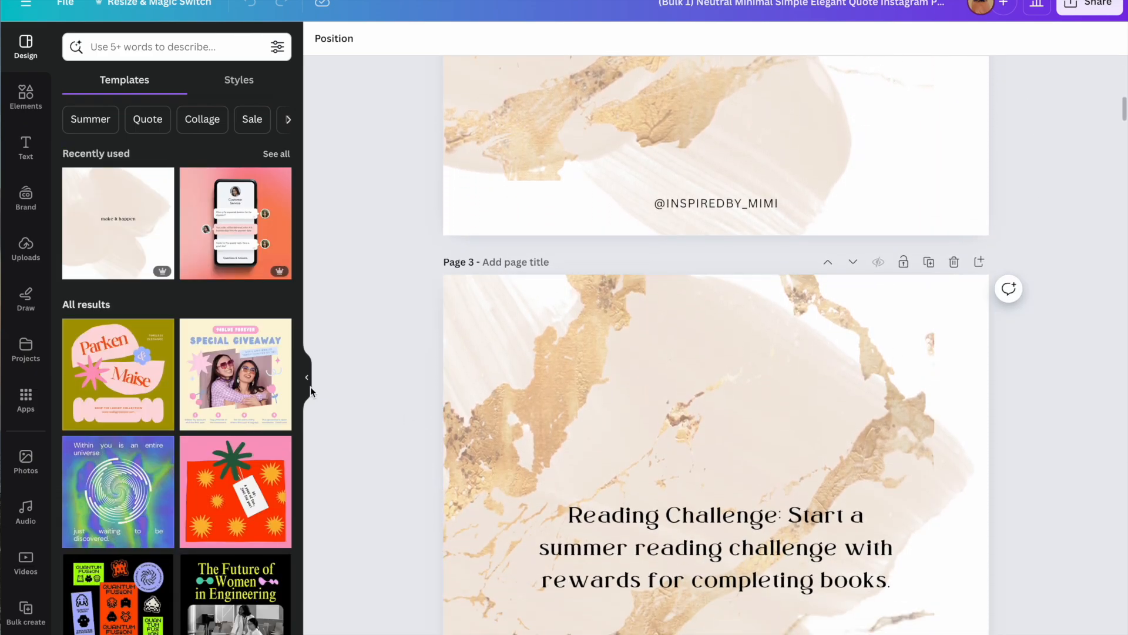
pyautogui.click(307, 378)
pyautogui.scroll(-3, 940, 473)
pyautogui.scroll(-10, 939, 476)
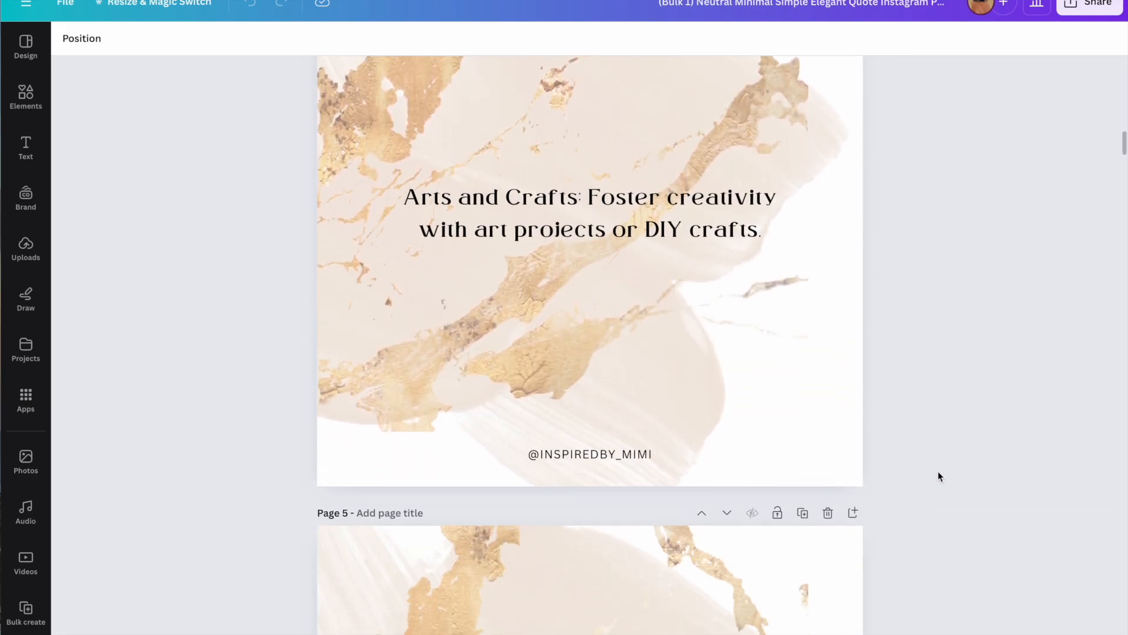
pyautogui.scroll(-10, 938, 476)
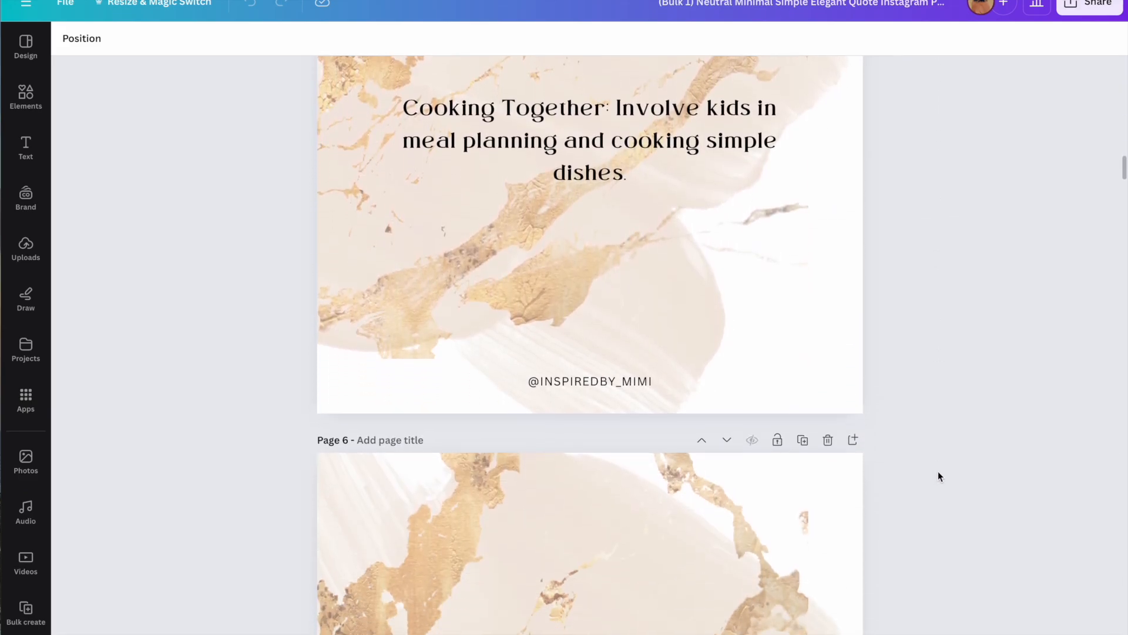
pyautogui.scroll(-20, 939, 476)
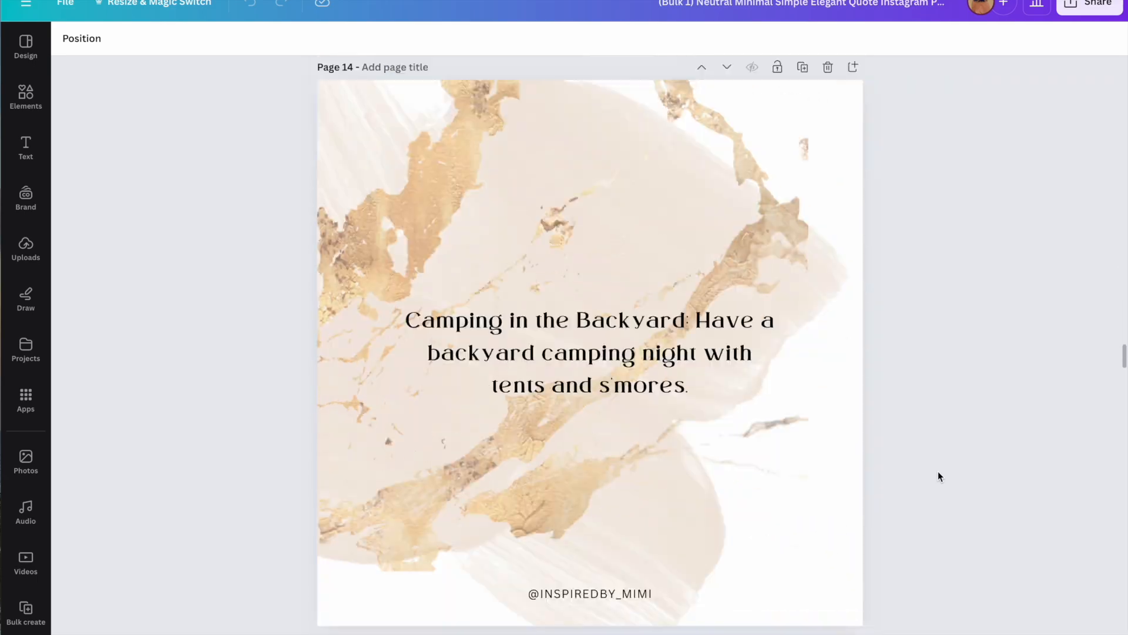
pyautogui.scroll(-20, 939, 473)
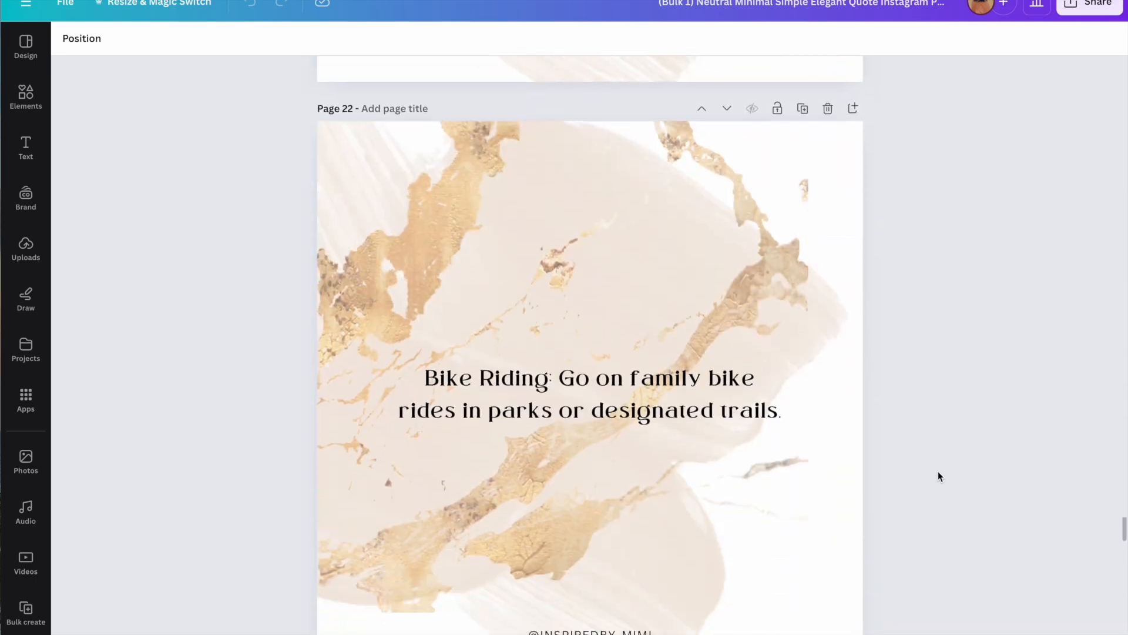
pyautogui.scroll(-9, 938, 473)
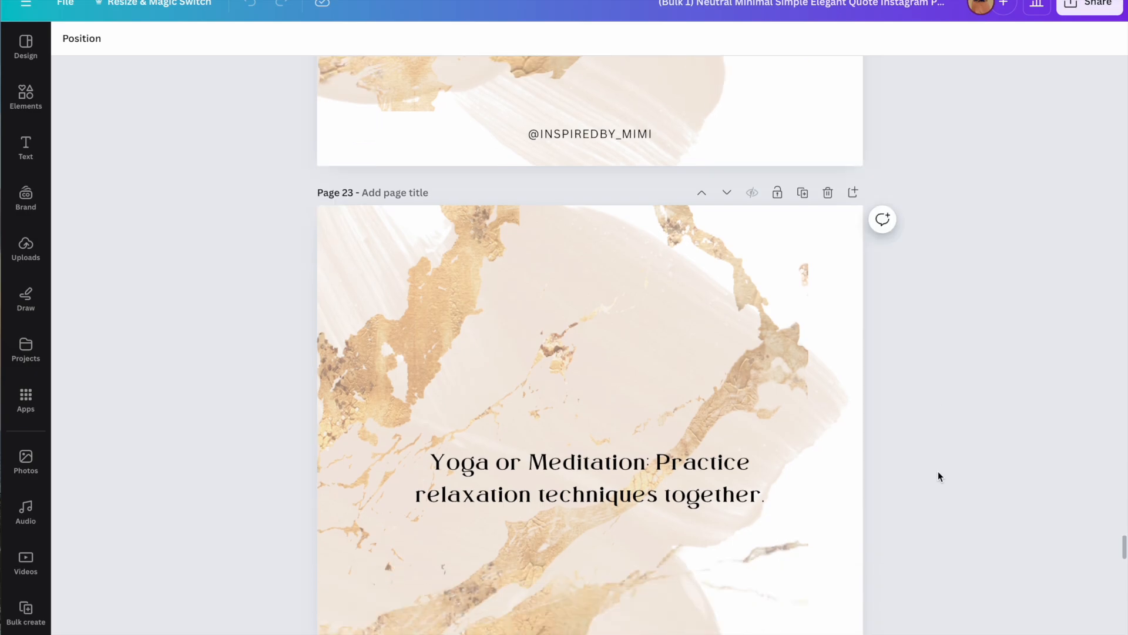
pyautogui.scroll(-4, 938, 476)
pyautogui.scroll(20, 938, 476)
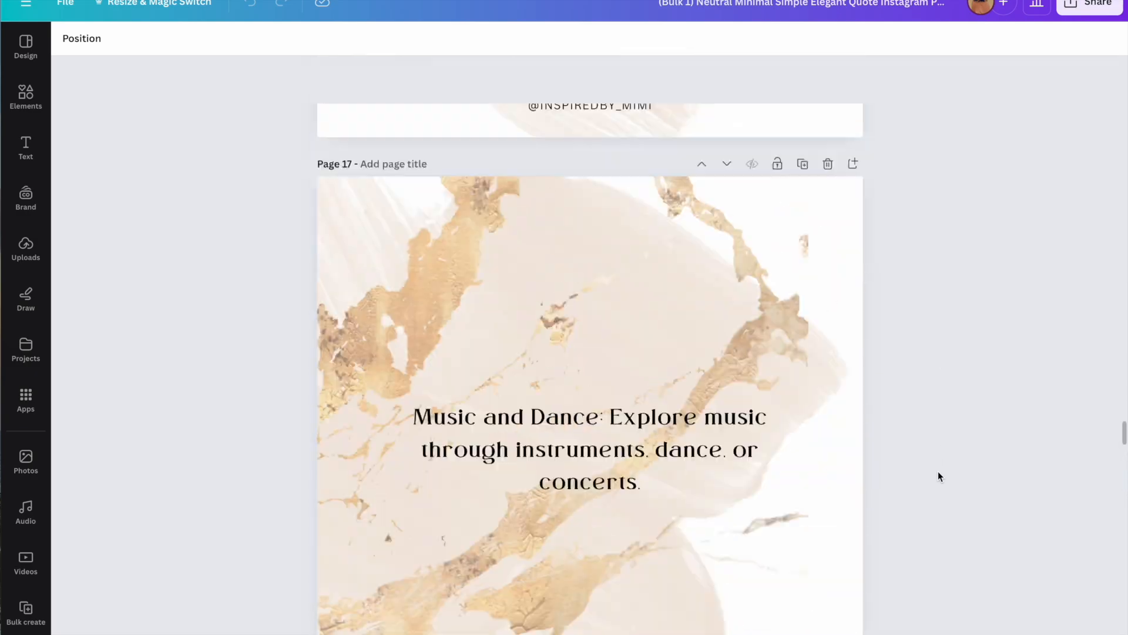
pyautogui.scroll(20, 939, 473)
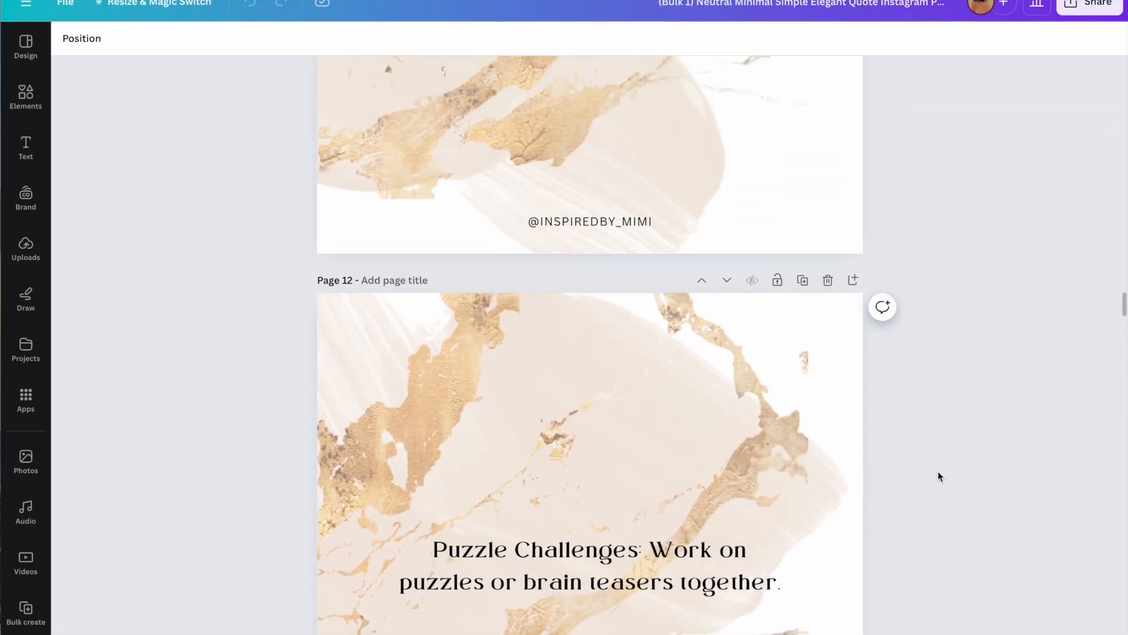
pyautogui.scroll(20, 939, 476)
pyautogui.scroll(20, 938, 476)
pyautogui.scroll(-12, 938, 476)
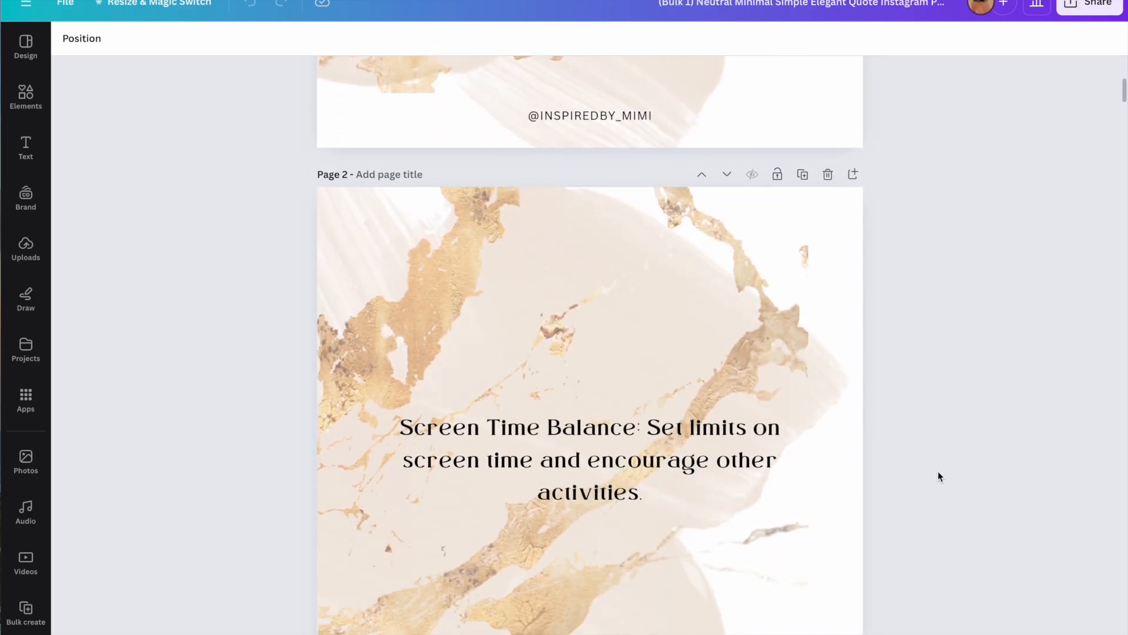
# Download all pages of the bulk-created design as PNG files at 1,080 × 1,080 px.
pyautogui.click(1090, 5)
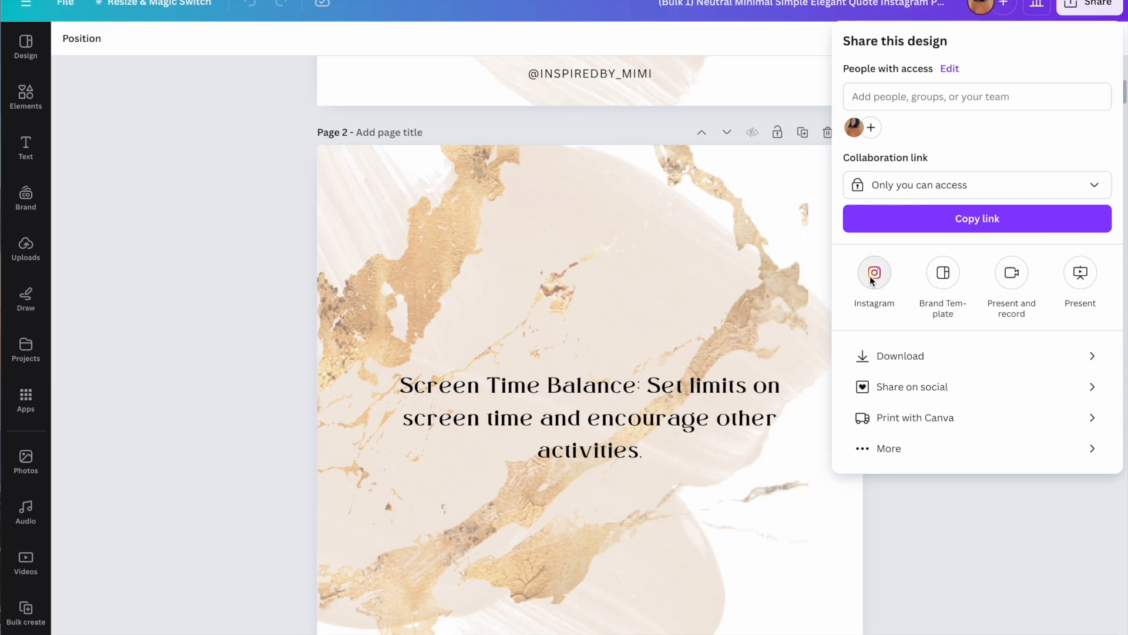
pyautogui.click(1094, 360)
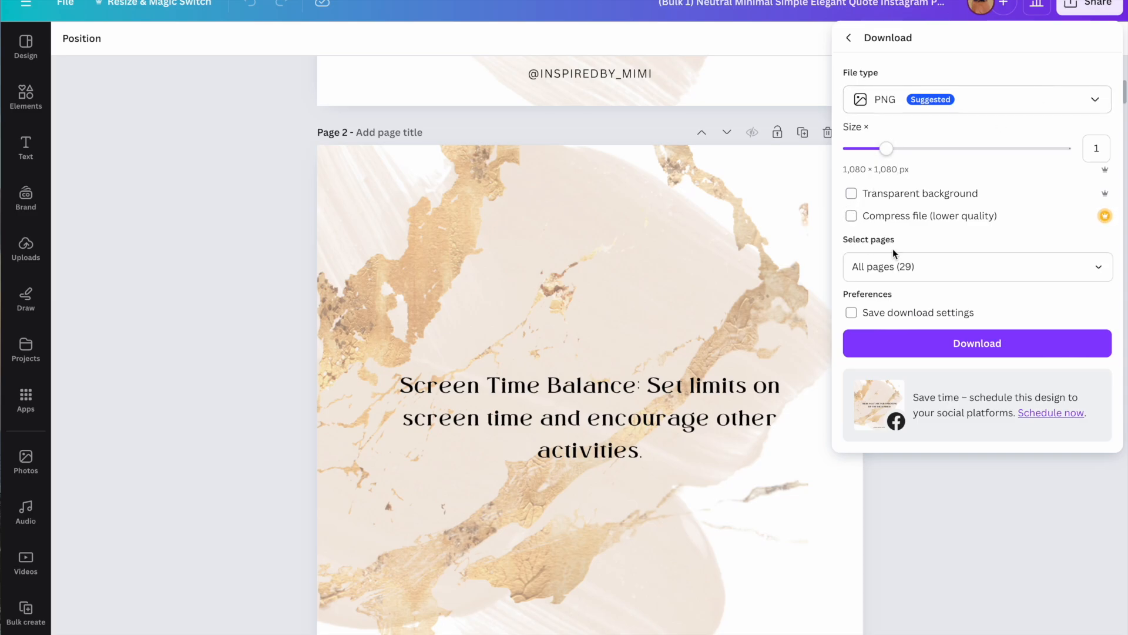
pyautogui.click(971, 347)
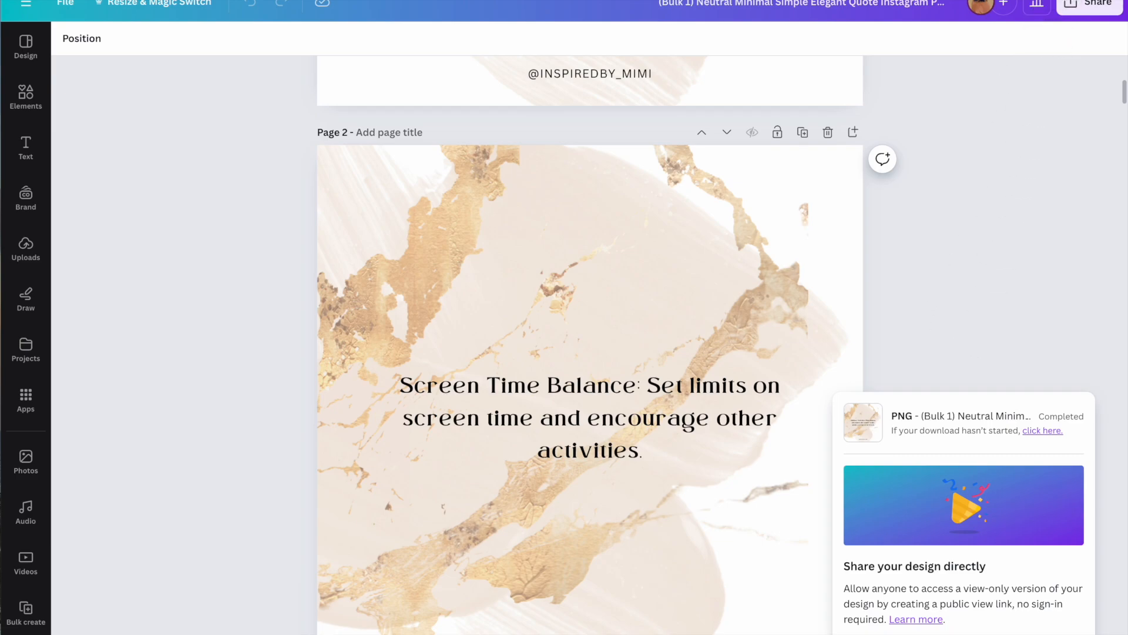
# Open the downloaded bulk post folder in Finder and preview several exported images between 29.png and 21.png.
pyautogui.click(962, 0)
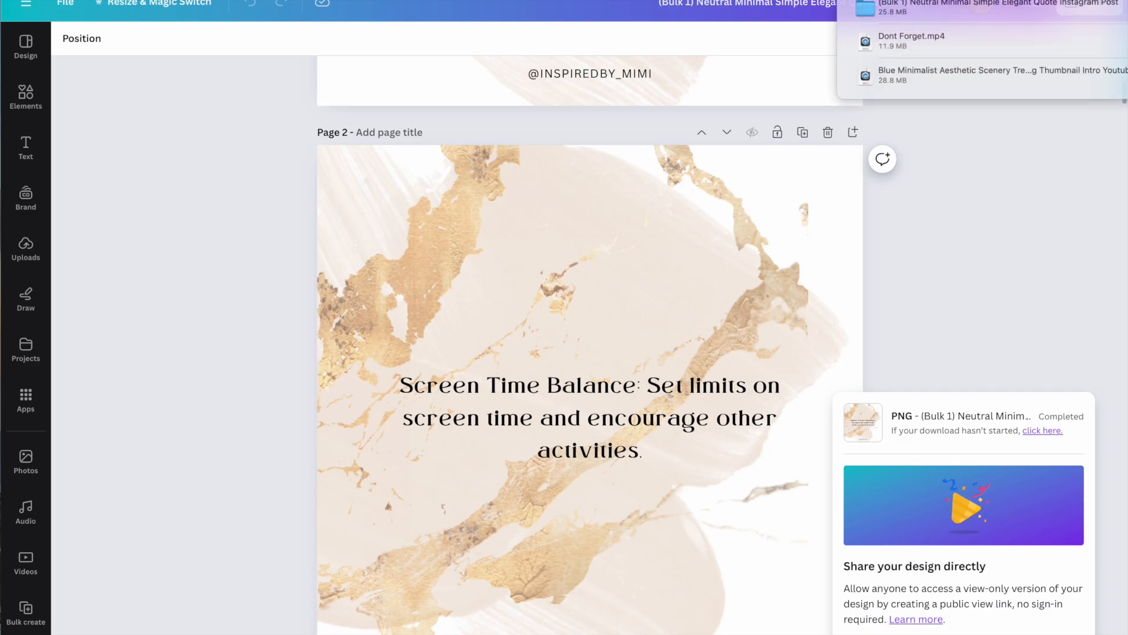
pyautogui.doubleClick(962, 8)
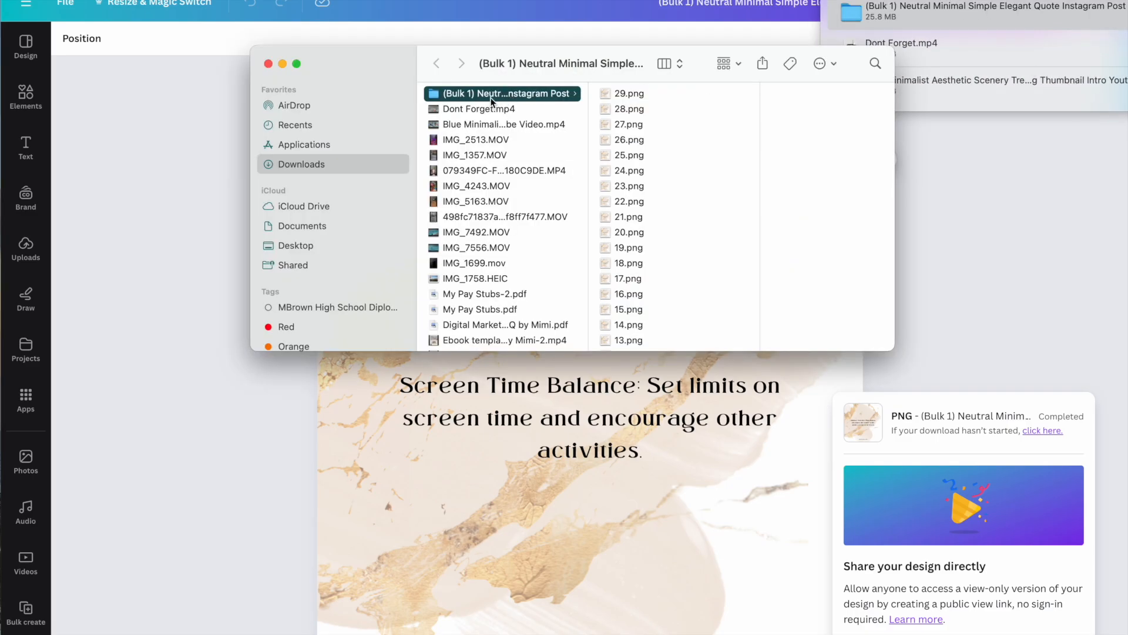
pyautogui.click(623, 98)
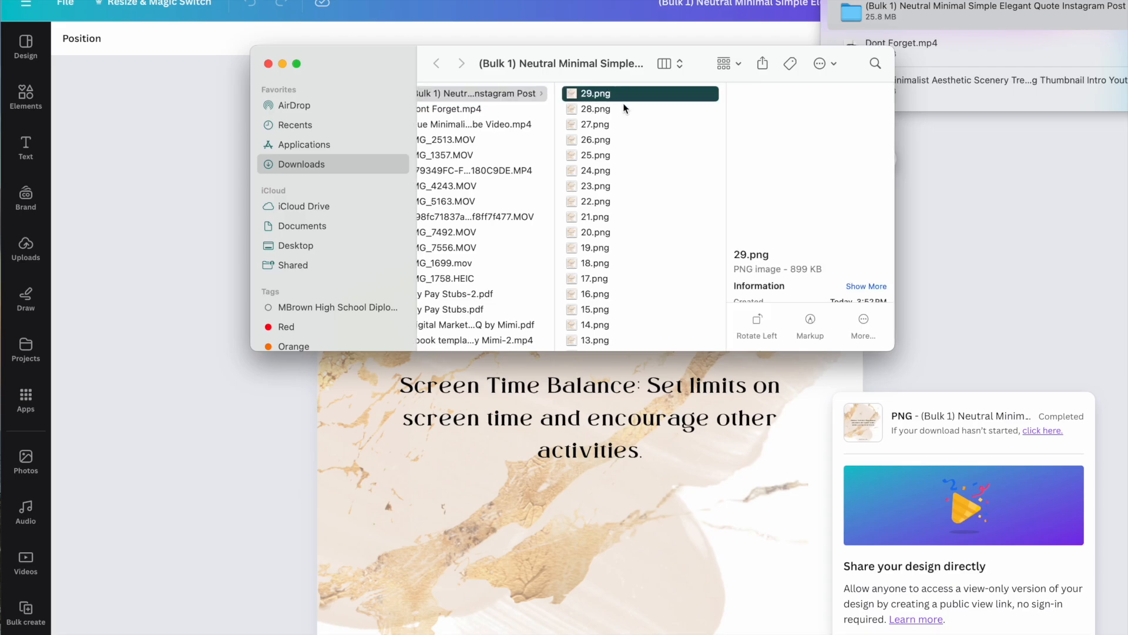
pyautogui.click(601, 110)
pyautogui.click(594, 125)
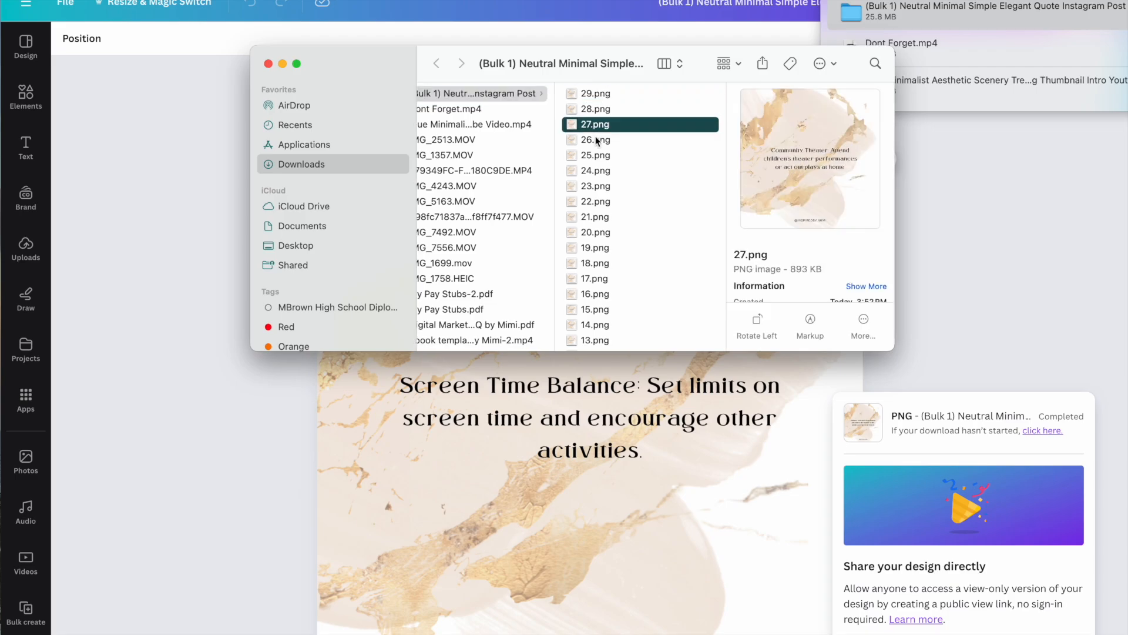
pyautogui.click(596, 142)
pyautogui.click(595, 155)
pyautogui.click(598, 174)
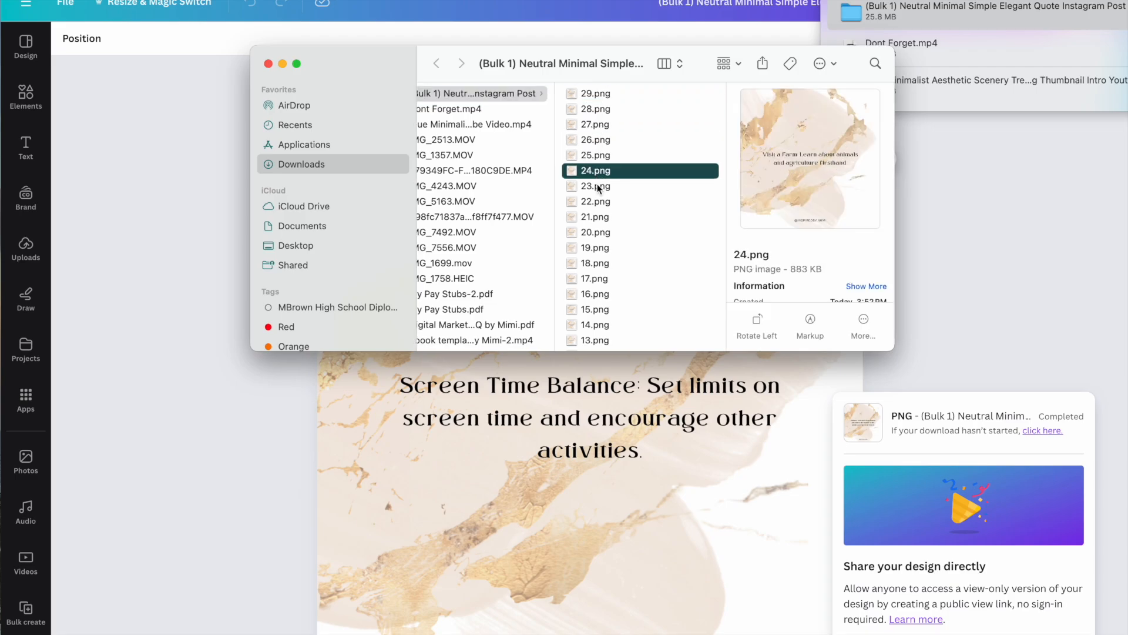
pyautogui.click(598, 187)
pyautogui.click(603, 218)
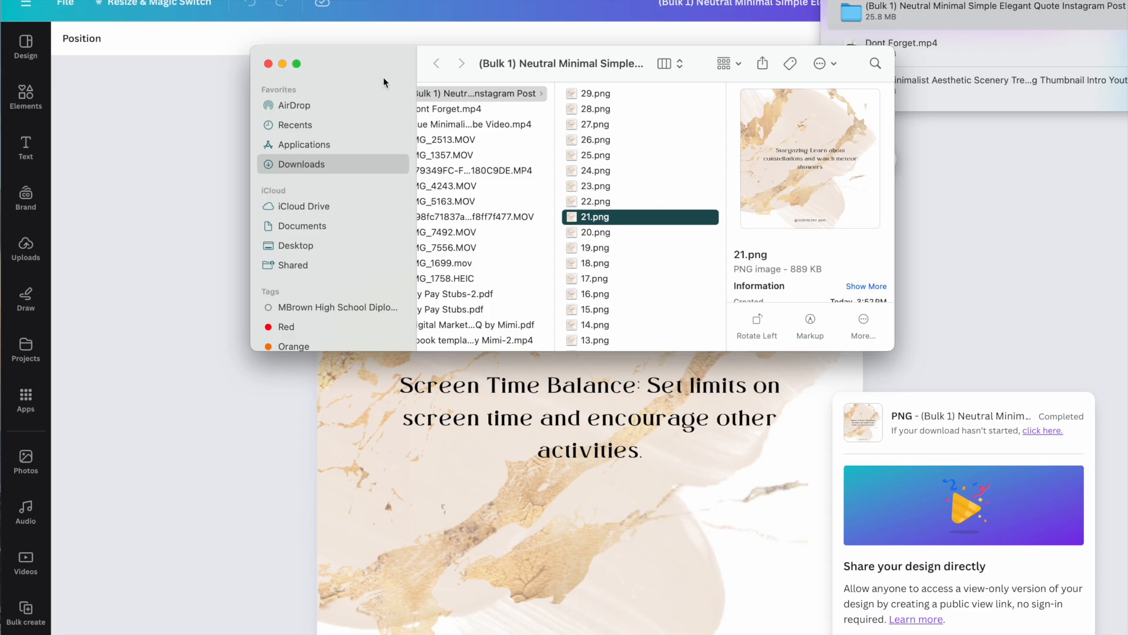
# Minimize the Finder window, dismiss the downloads list and return to page 1 of the Canva design.
pyautogui.click(282, 64)
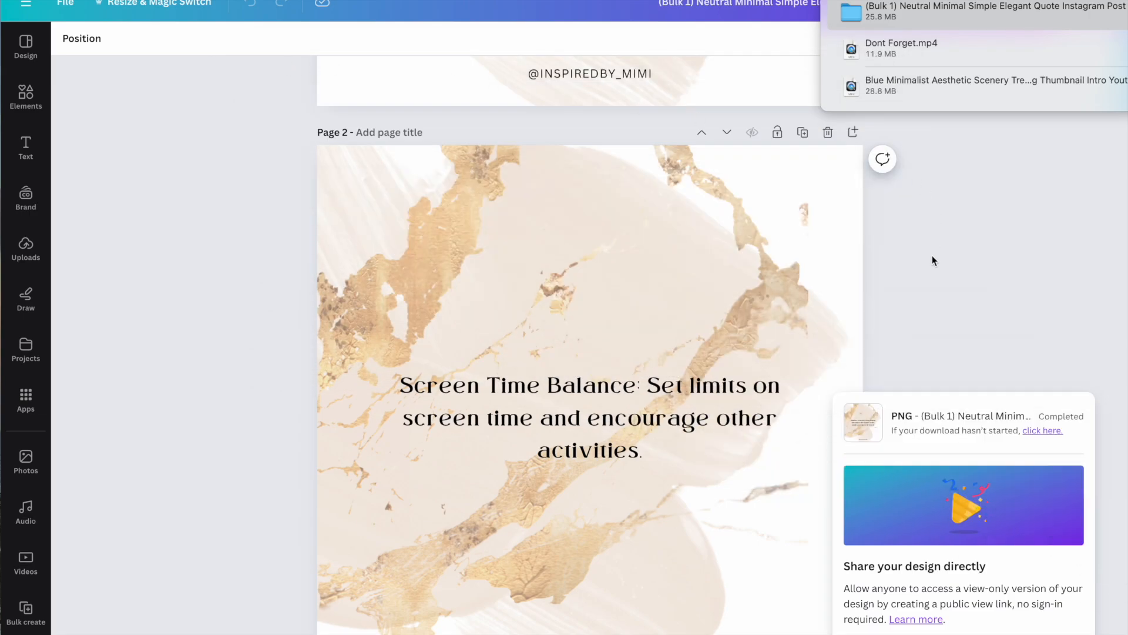
pyautogui.click(983, 170)
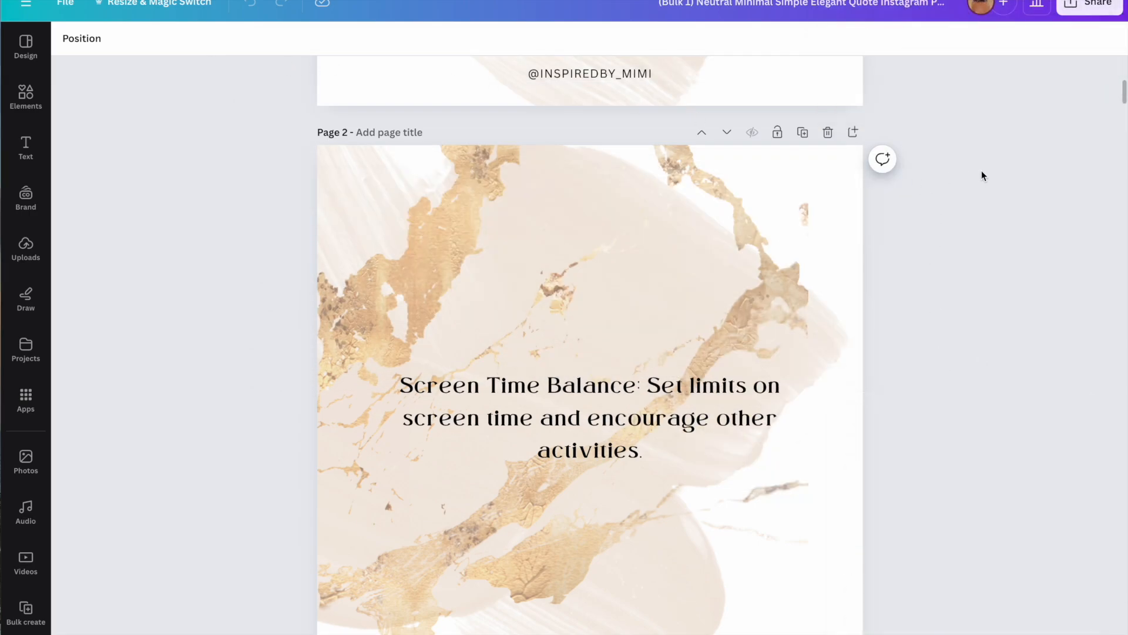
pyautogui.scroll(5, 579, 238)
pyautogui.scroll(3, 579, 237)
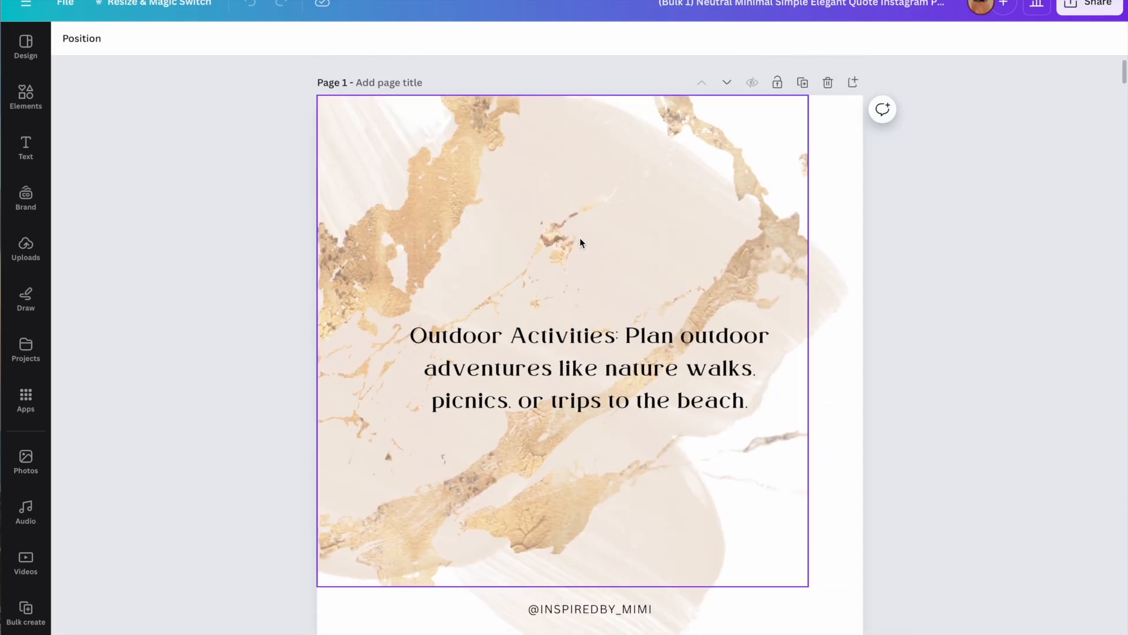